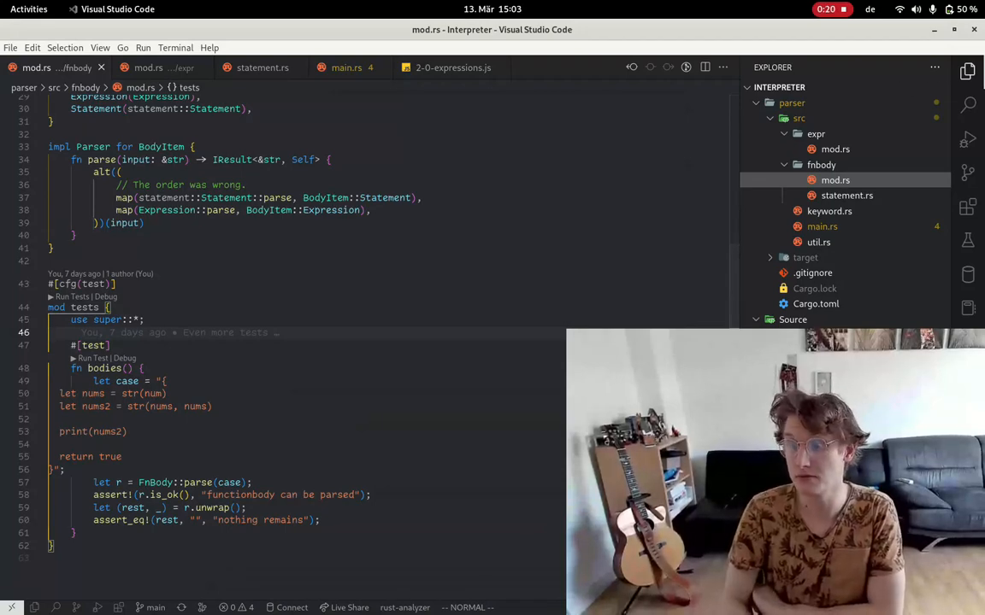
scroll(342, 342, "up", 10)
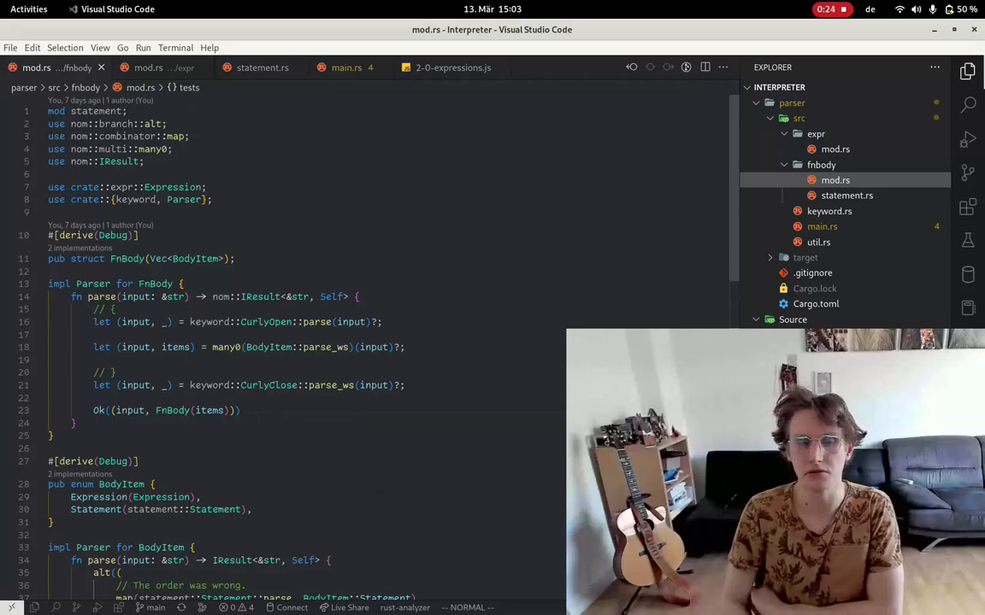
scroll(342, 342, "down", 5)
Go to the definition of Expression from BodyItem, opening the expr module.
left_click(135, 496)
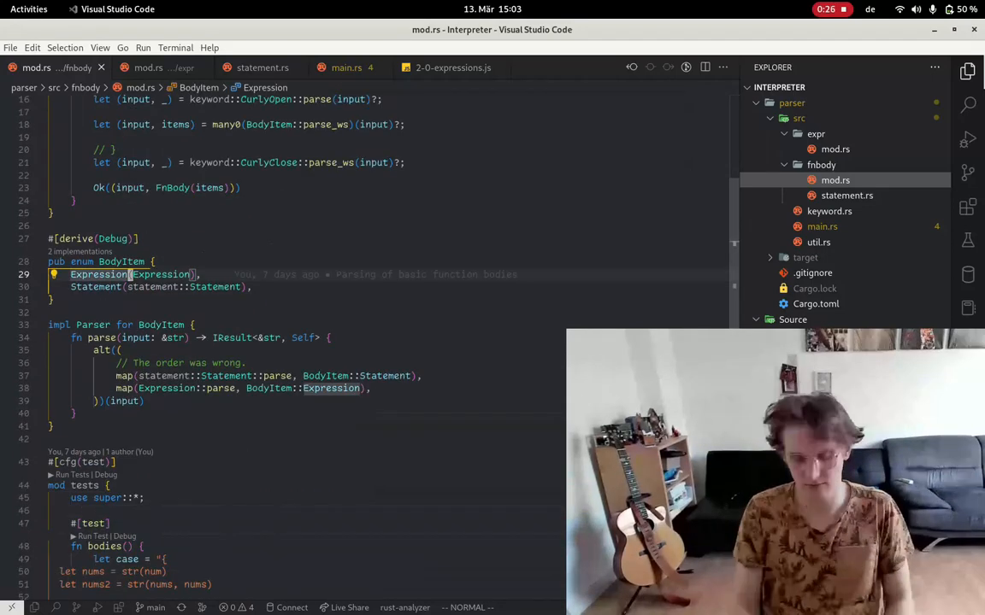
key("g")
key("d")
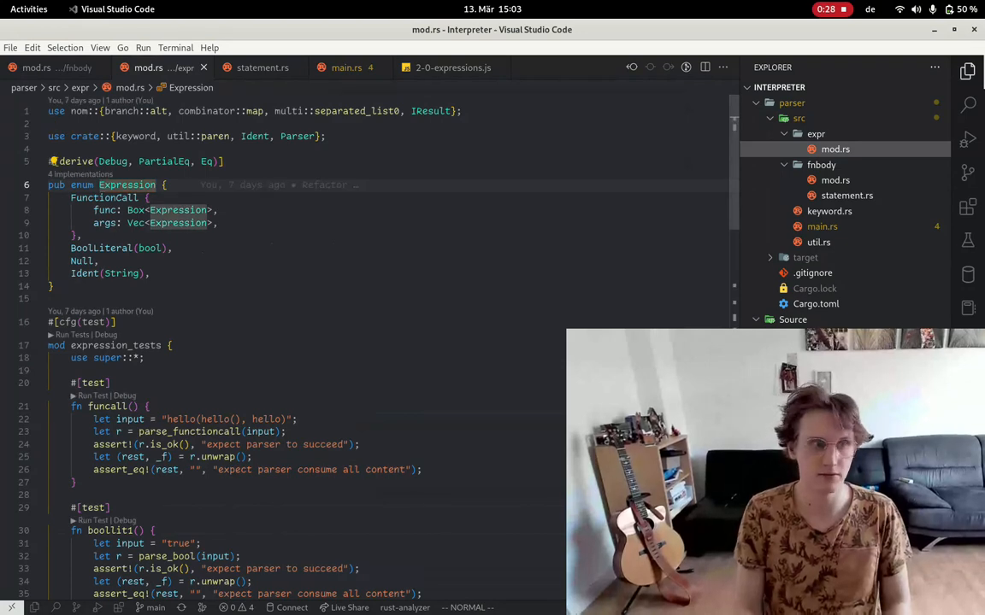
Add a Number(f64) variant below Ident(String) in the Expression enum and save.
key("j")
key("j")
key("j")
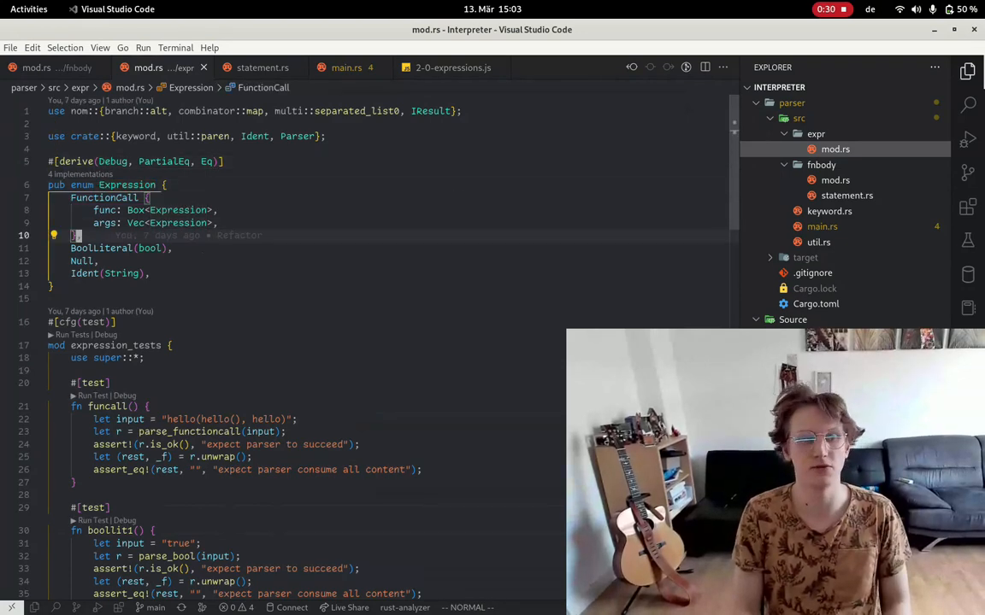
scroll(342, 342, "down", 5)
scroll(341, 342, "up", 5)
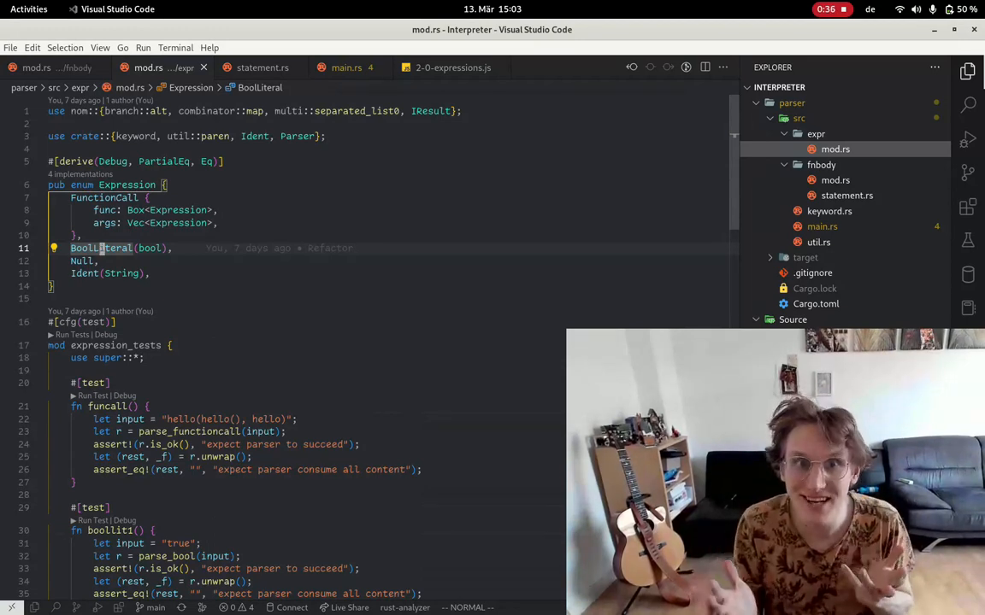
key("j")
key("j")
key("j")
key("o")
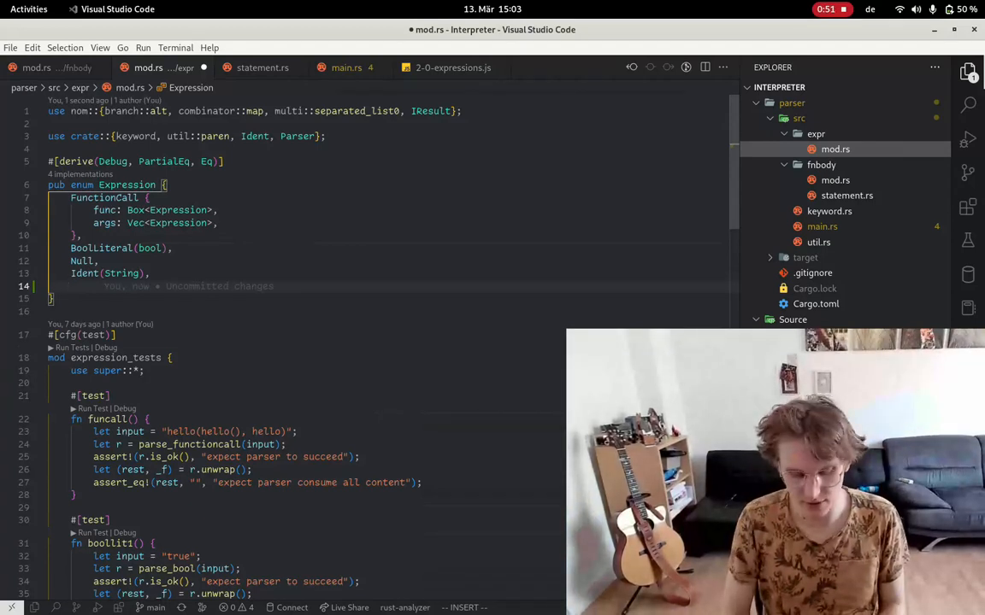
type("Number(")
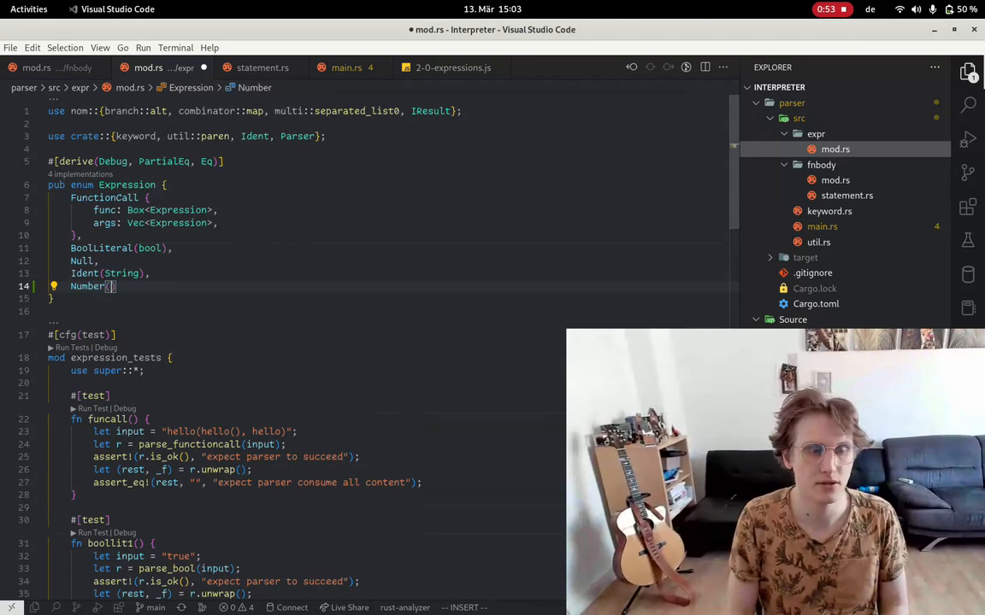
type("f64),")
key("Escape")
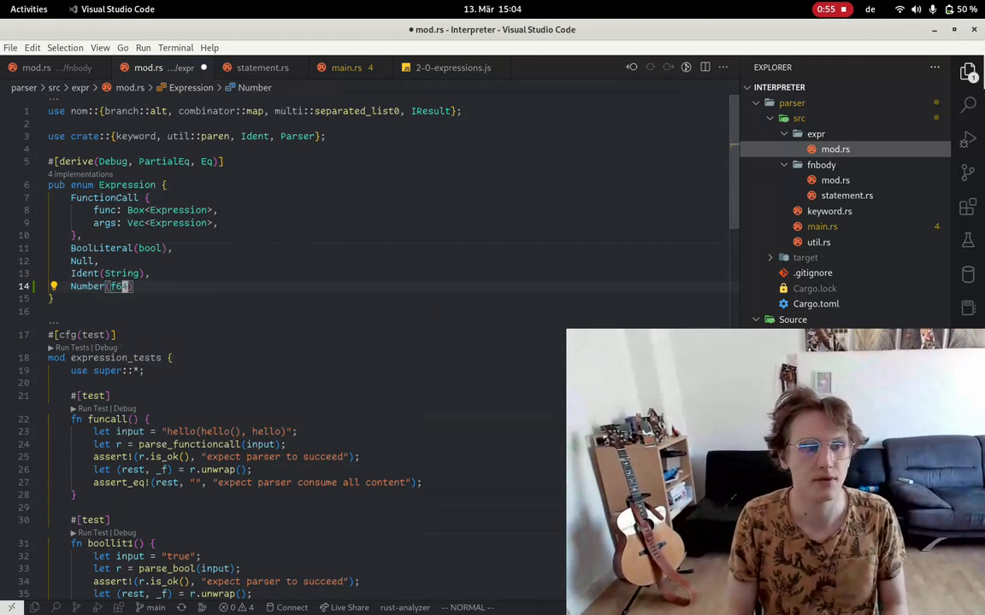
key("ctrl+s")
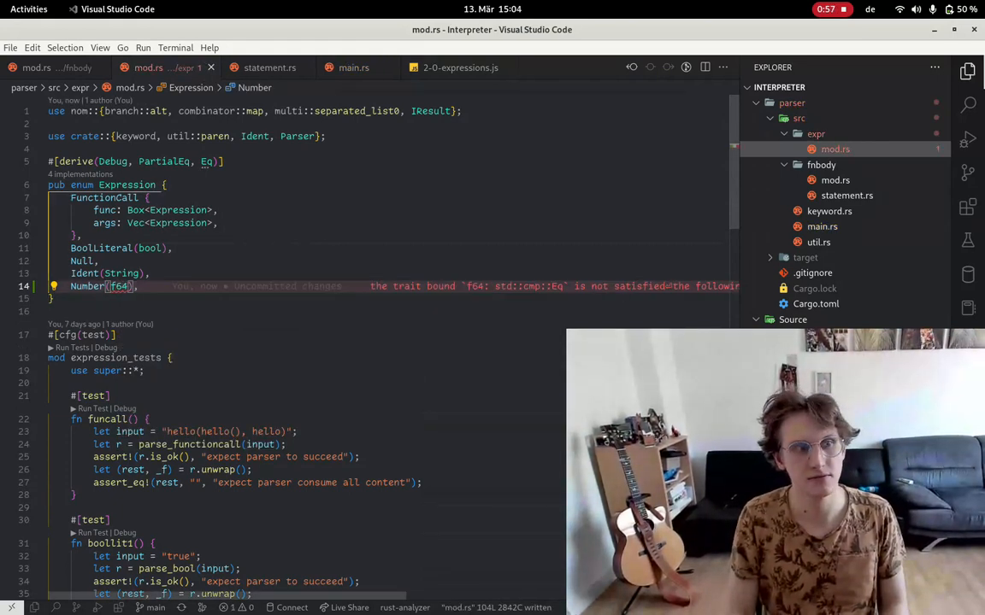
Remove Eq from Expression's derived traits to clear the error and save.
key("k")
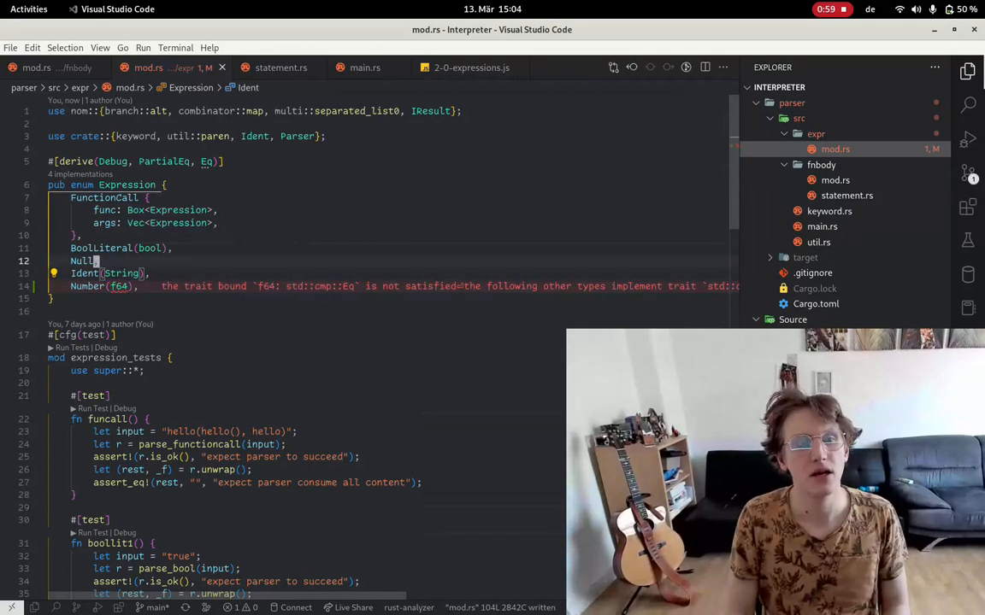
key("k")
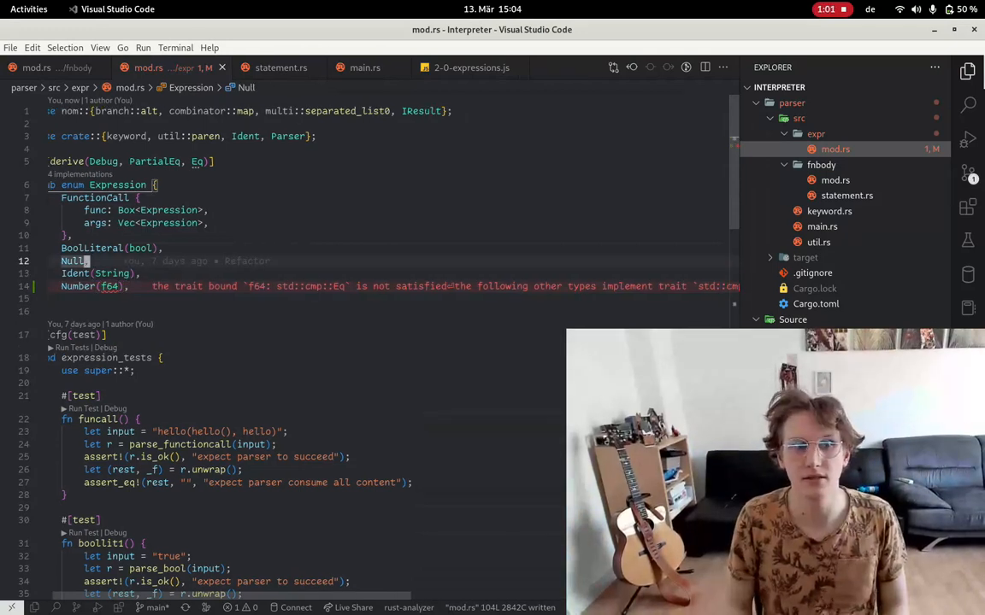
scroll(342, 286, "right", 10)
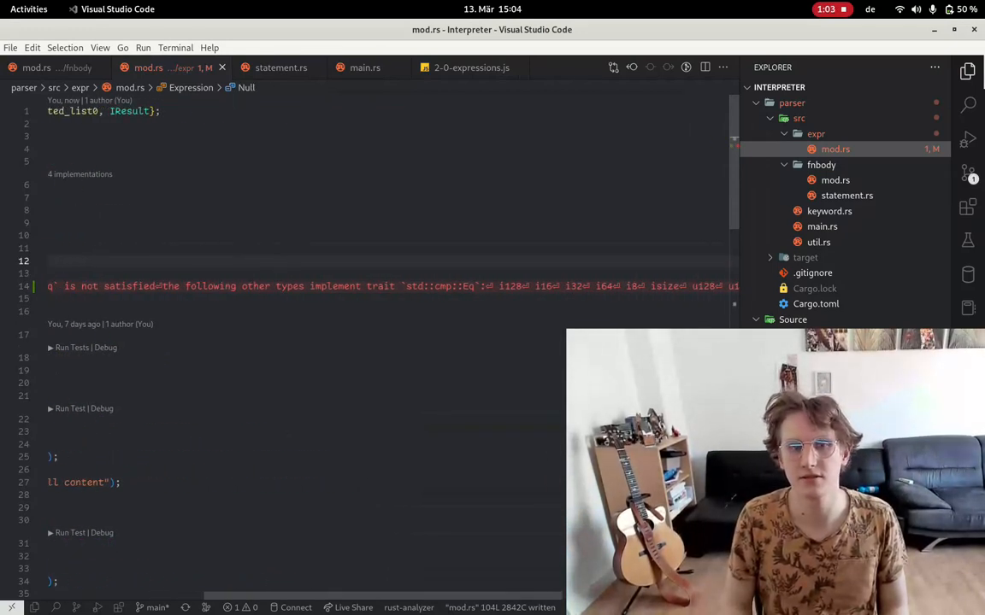
scroll(342, 287, "right", 5)
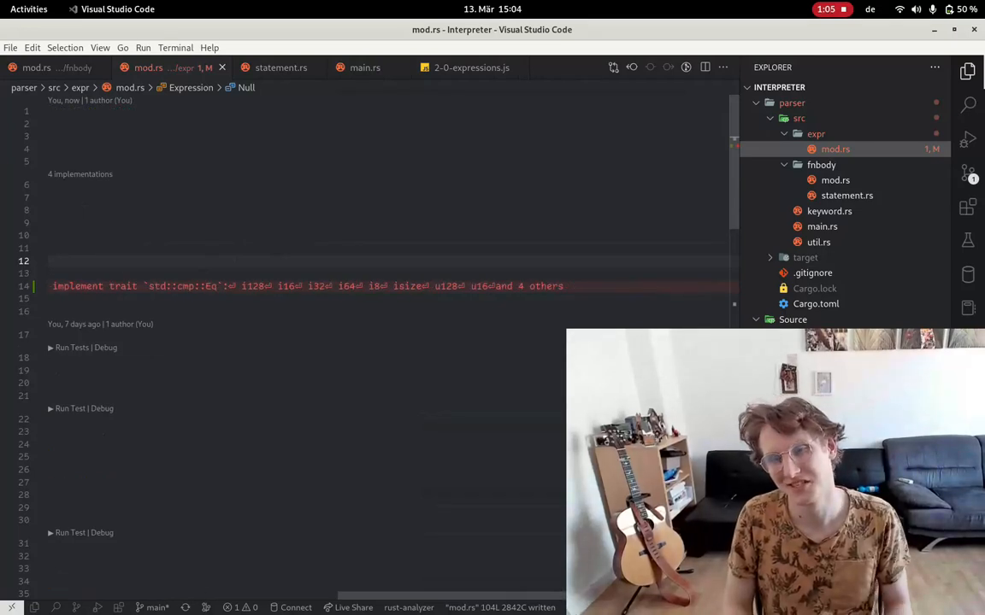
scroll(342, 287, "left", 10)
scroll(342, 286, "left", 10)
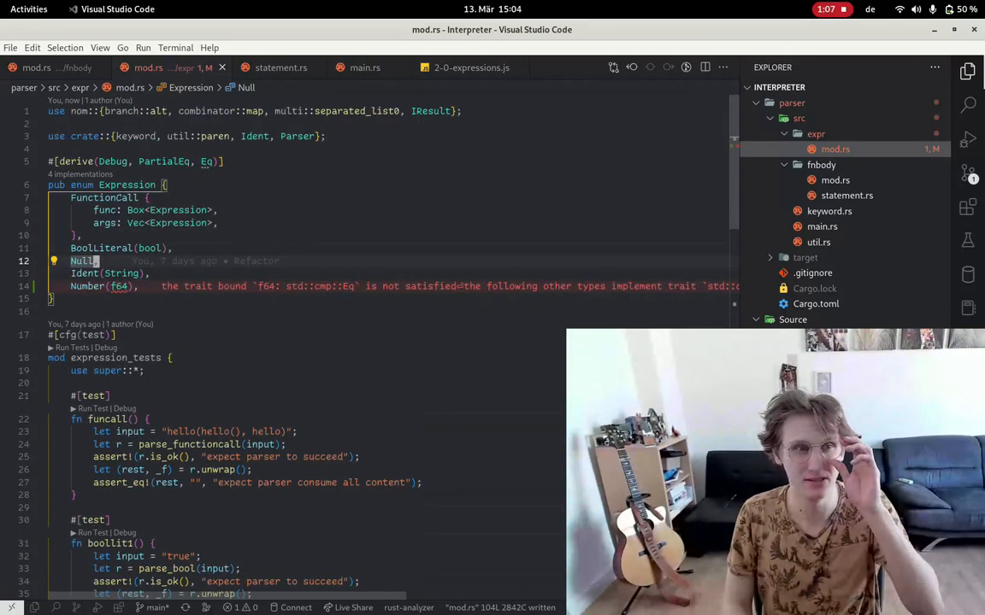
left_click(206, 160)
key("BackSpace")
key("BackSpace")
key("BackSpace")
key("ctrl+s")
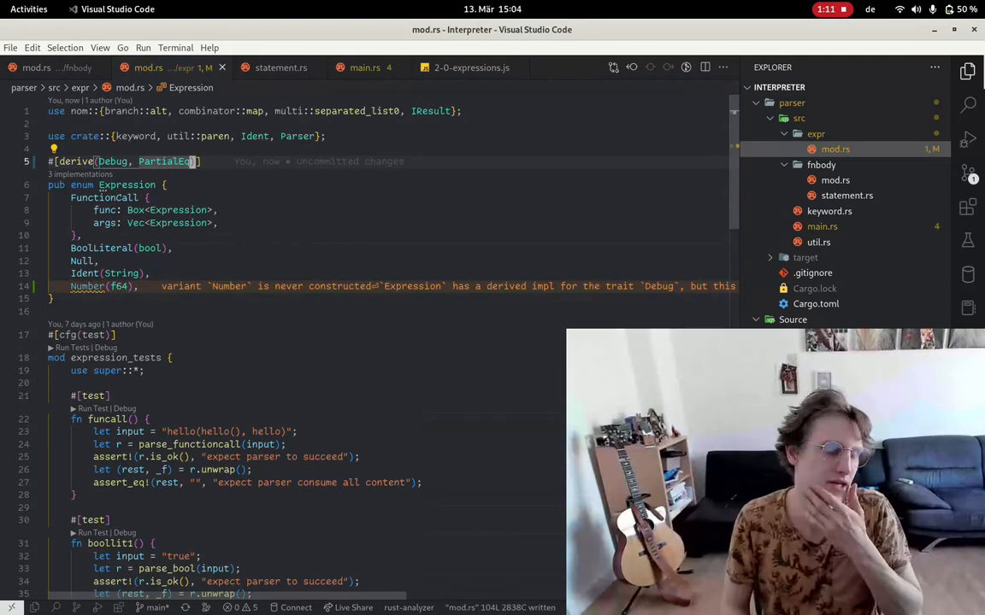
scroll(342, 342, "down", 15)
scroll(342, 342, "down", 5)
left_click(51, 371)
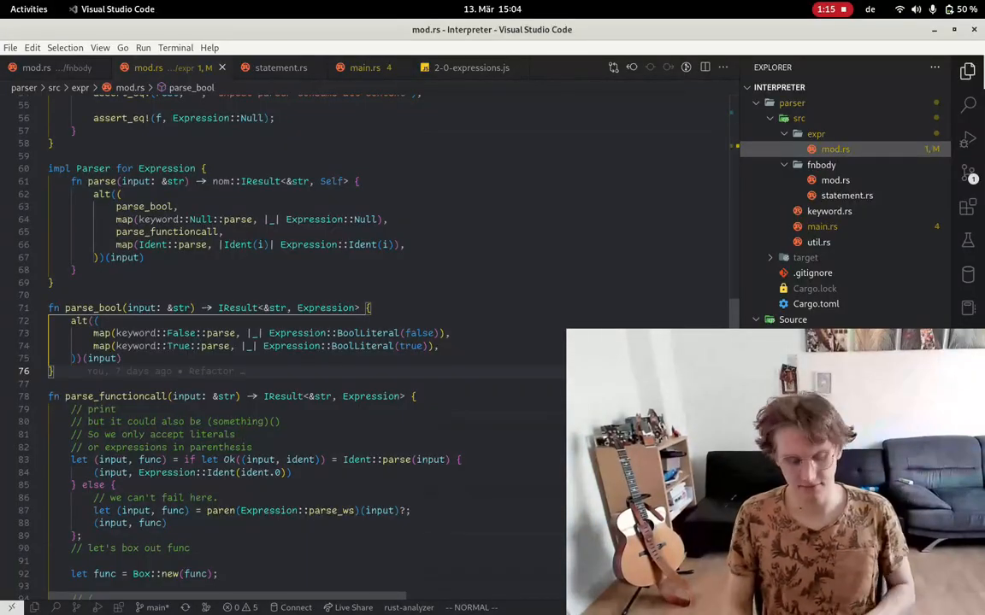
Copy the parse_bool signature and paste it at the end of the file.
key("shift+v")
key("k")
key("k")
key("k")
key("Escape")
key("j")
key("j")
key("j")
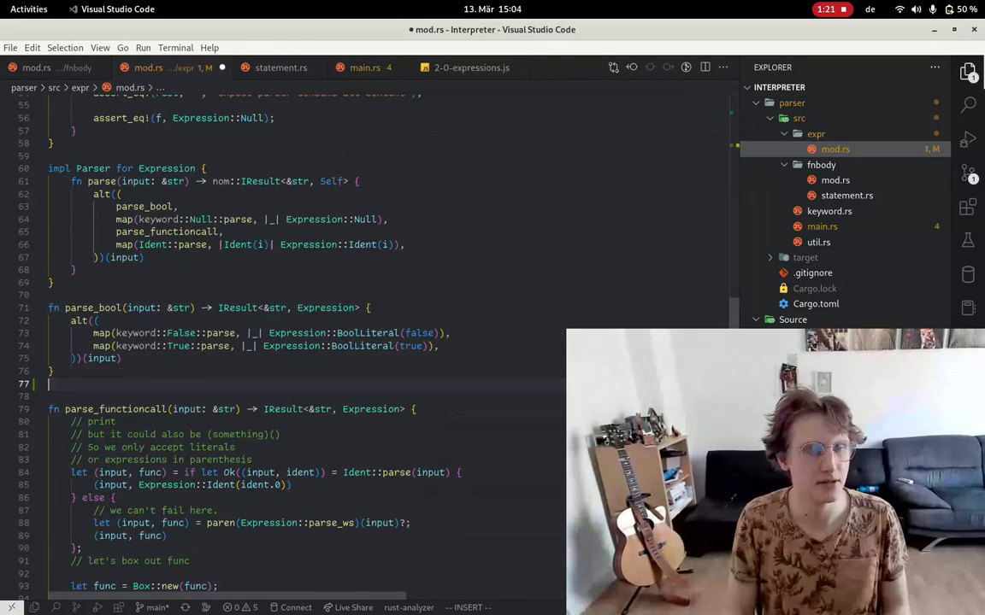
key("shift+g")
key("o")
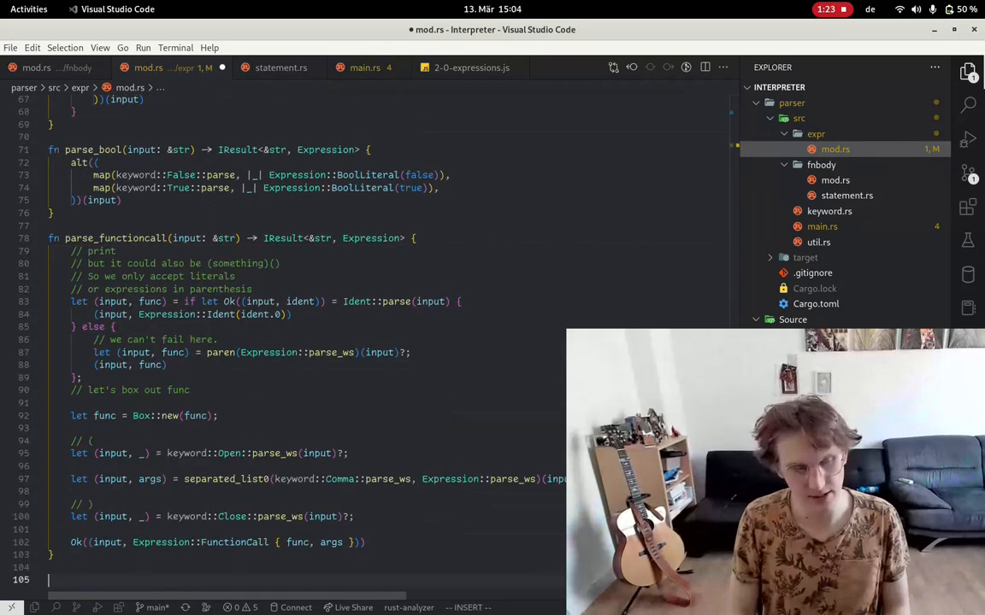
key("Escape")
key("p")
type("w")
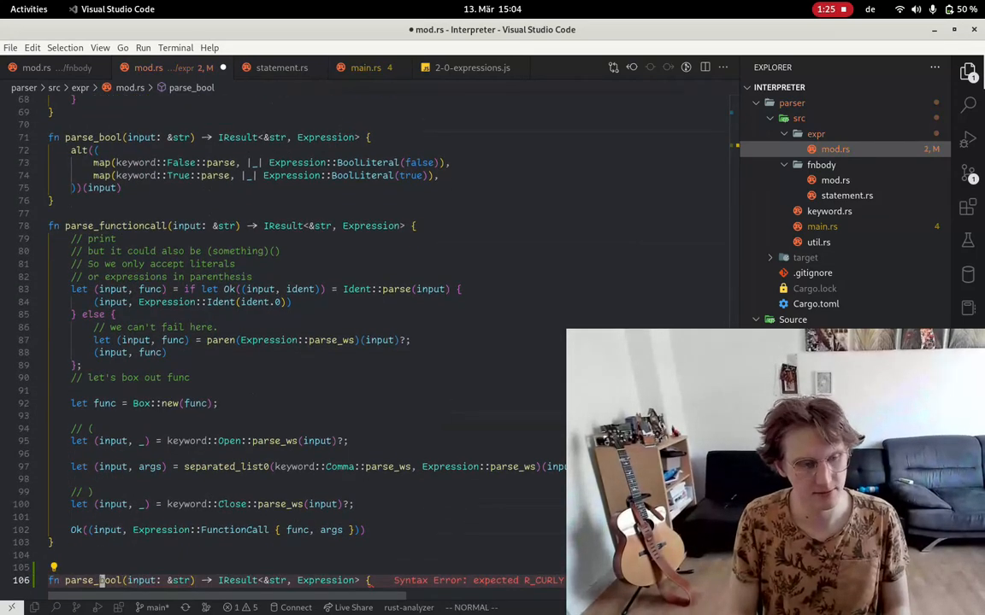
type("cwnumber")
Rename the copy to parse_number, close its empty body with a brace and save.
key("Escape")
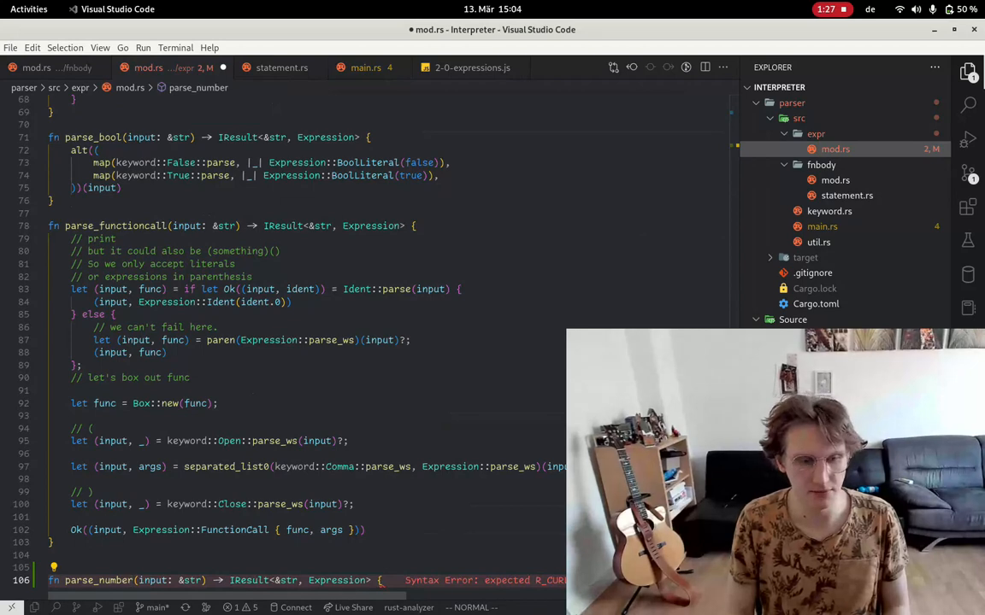
type("o}")
key("Escape")
type(":w")
key("Return")
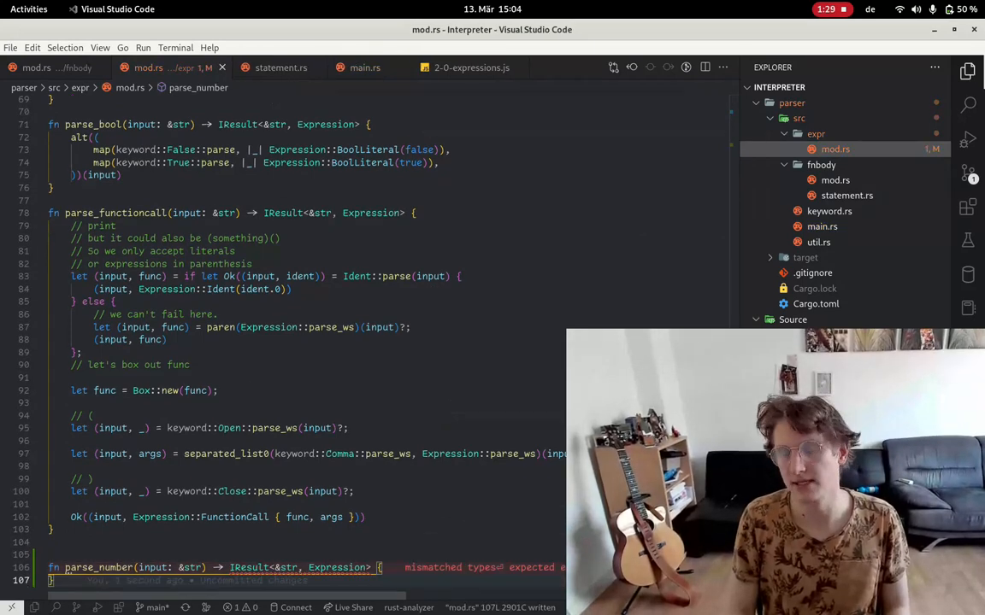
Review the pi and 1.1e-12 literals in 2-01-numbers.js.
key("ctrl+p")
type("numbers")
key("Return")
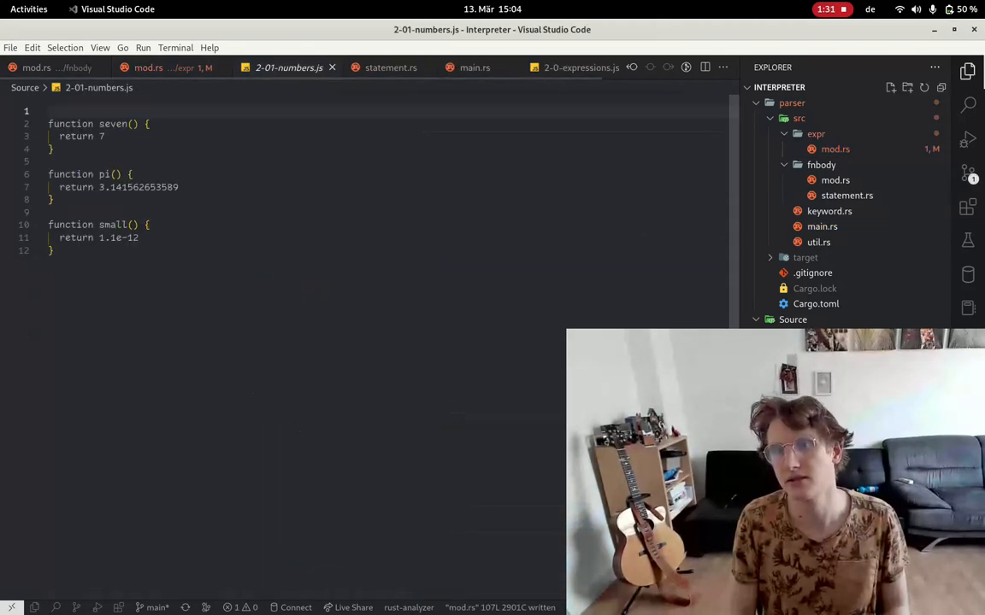
key("5")
key("j")
key("w")
key("w")
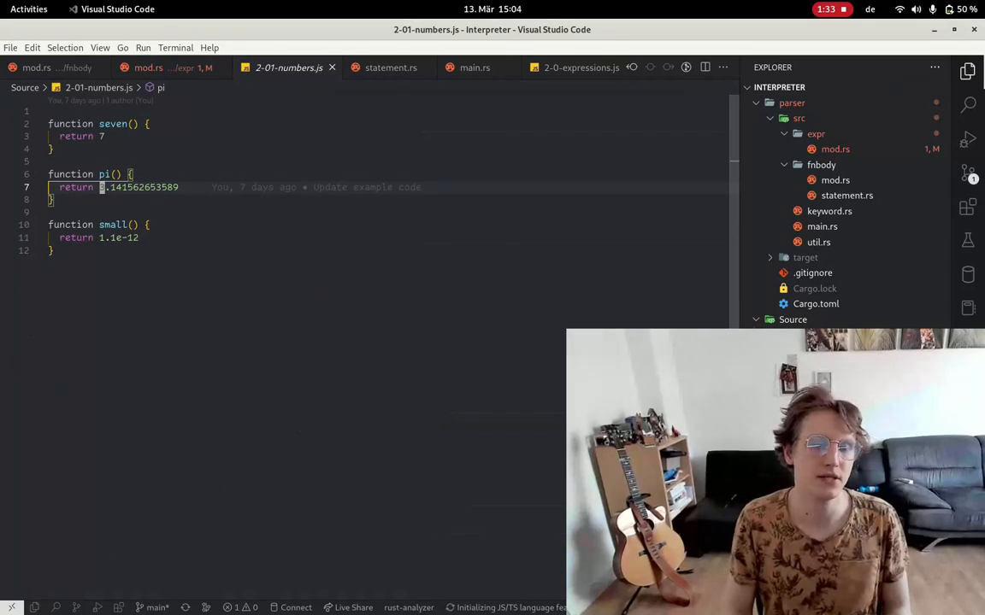
key("e")
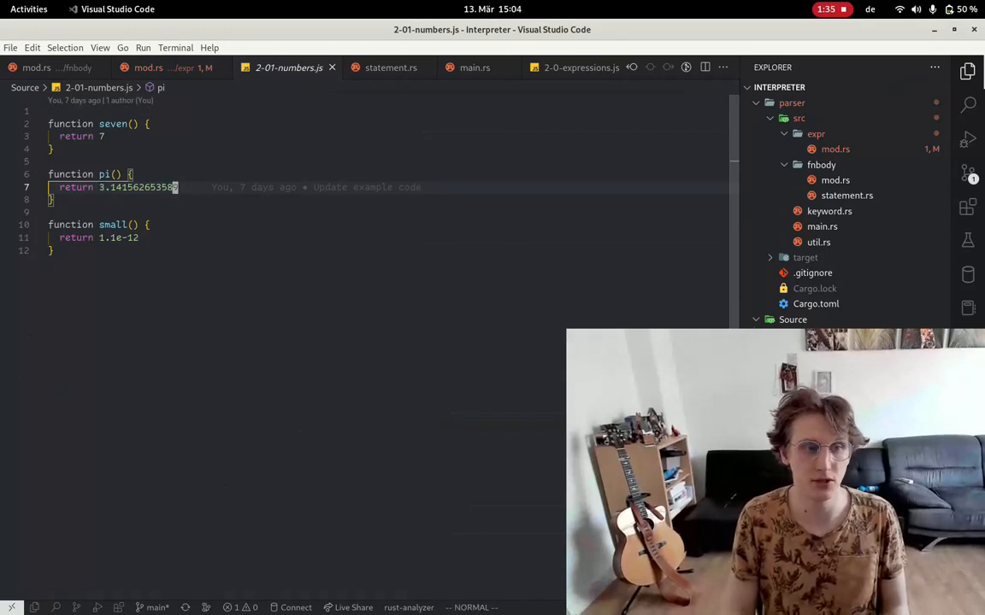
key("b")
key("e")
key("3")
key("j")
key("j")
key("b")
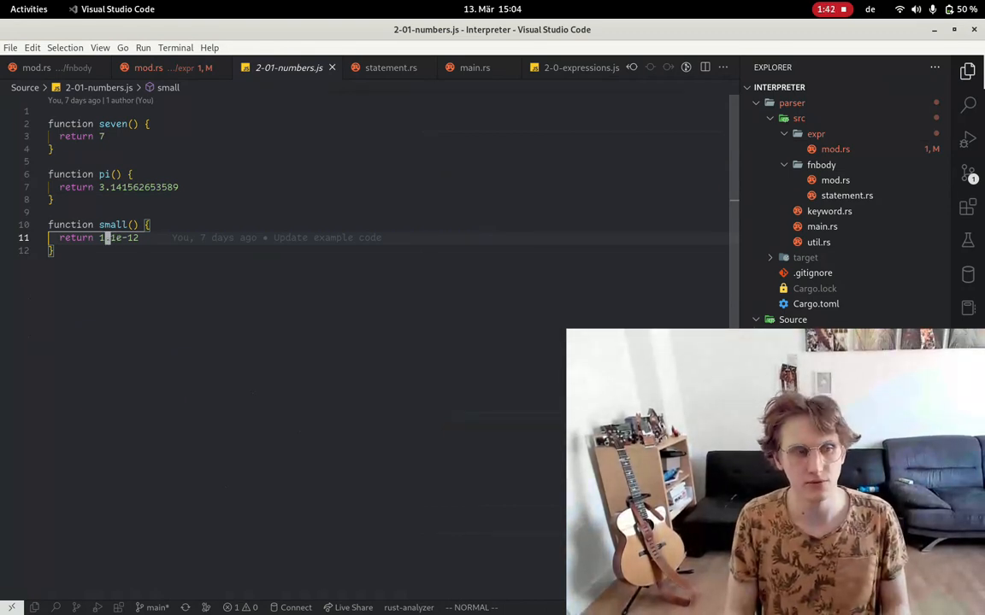
Try out scratch number lines above the return in small.
key("shift+o")
type("[")
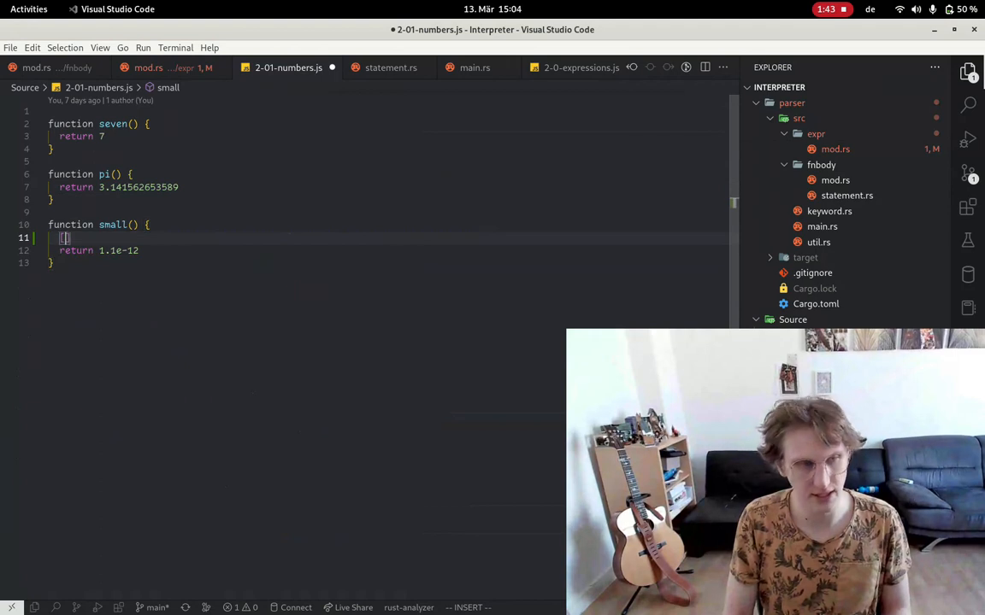
key("Escape")
key("a")
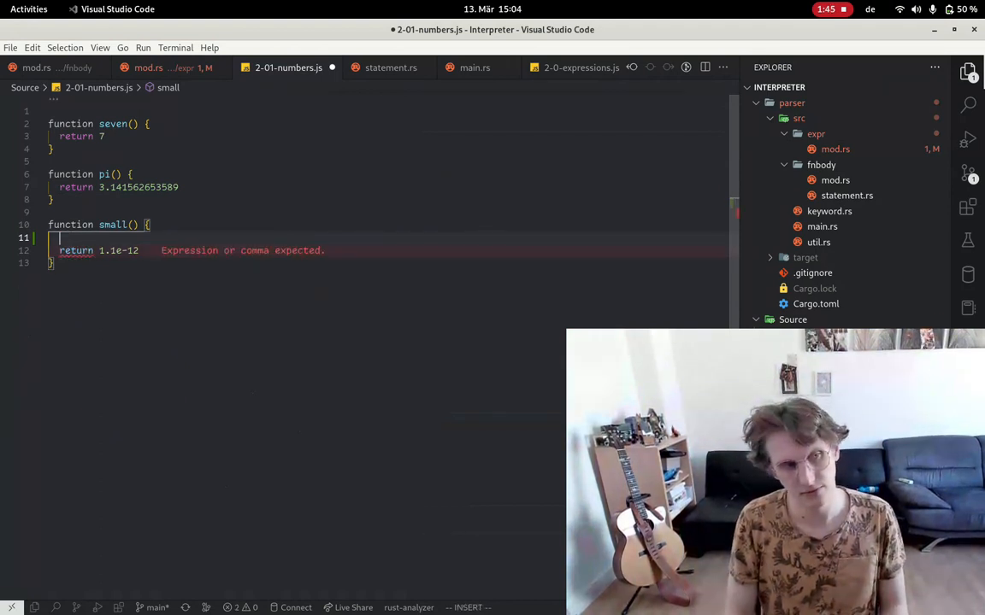
key("BackSpace")
key("BackSpace")
type("1. 1")
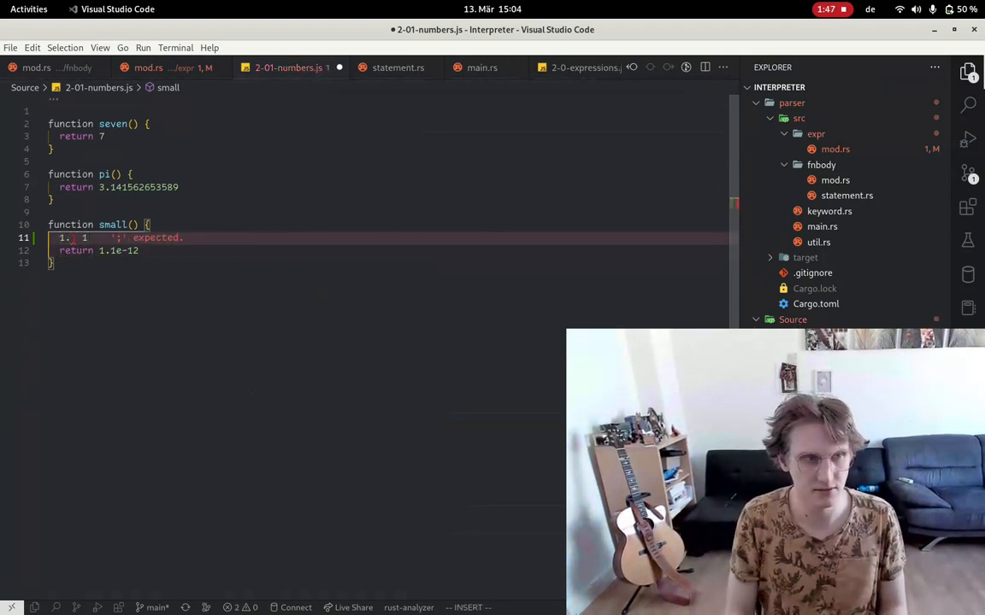
key("Return")
type("2")
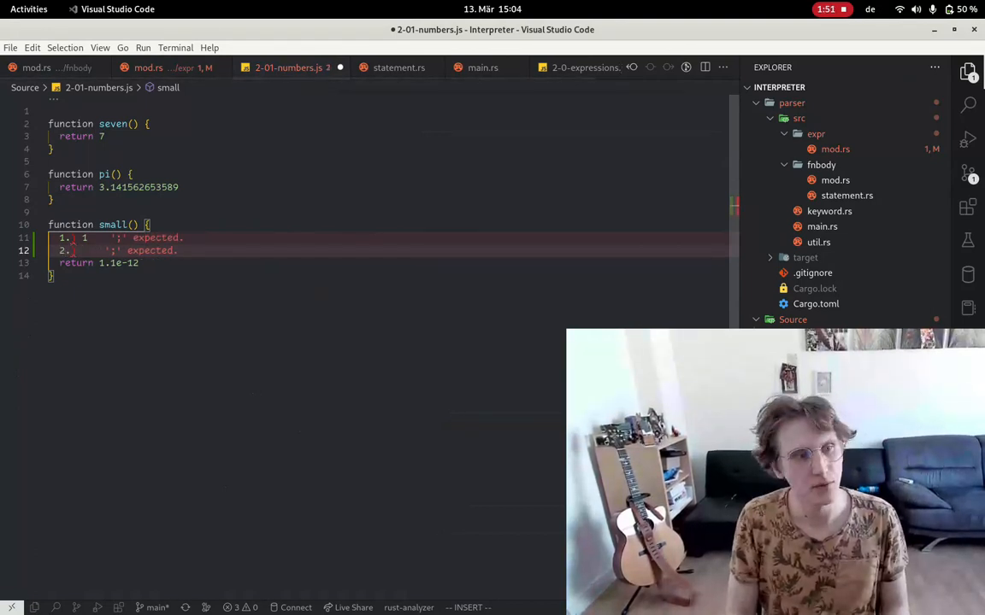
type(".")
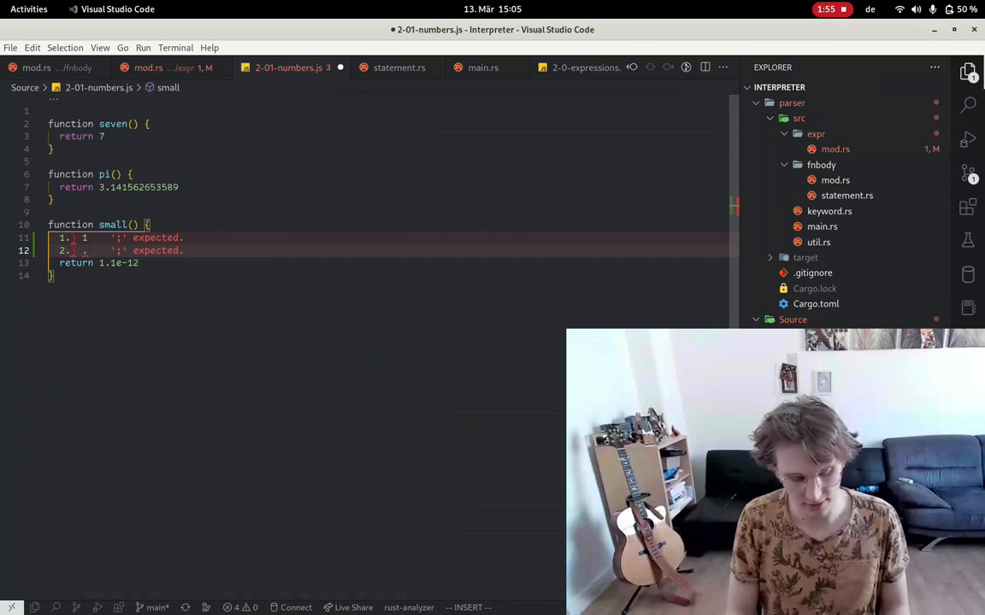
type(" ...")
key("Escape")
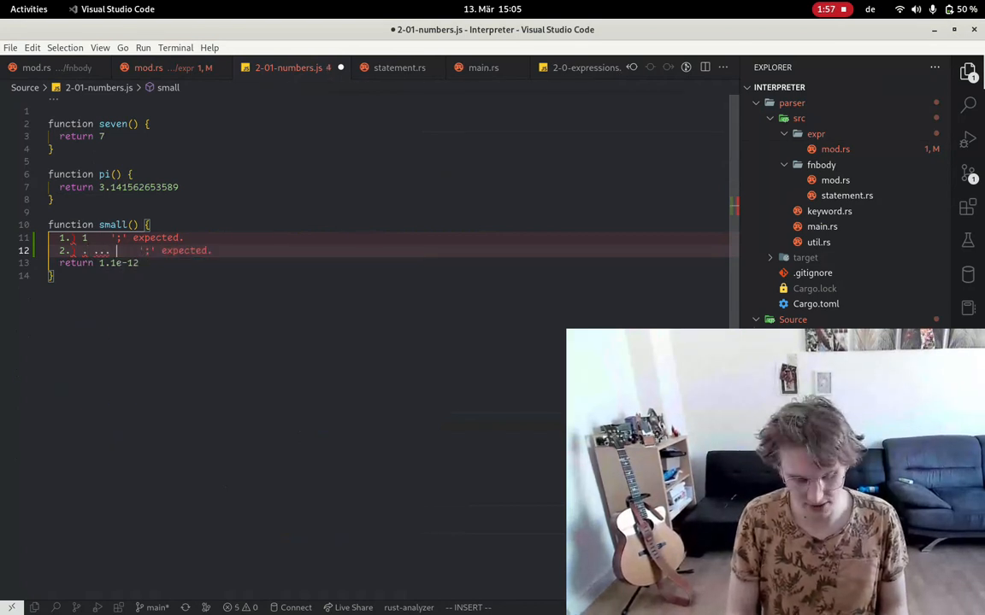
type(".")
key("Escape")
type("r1o")
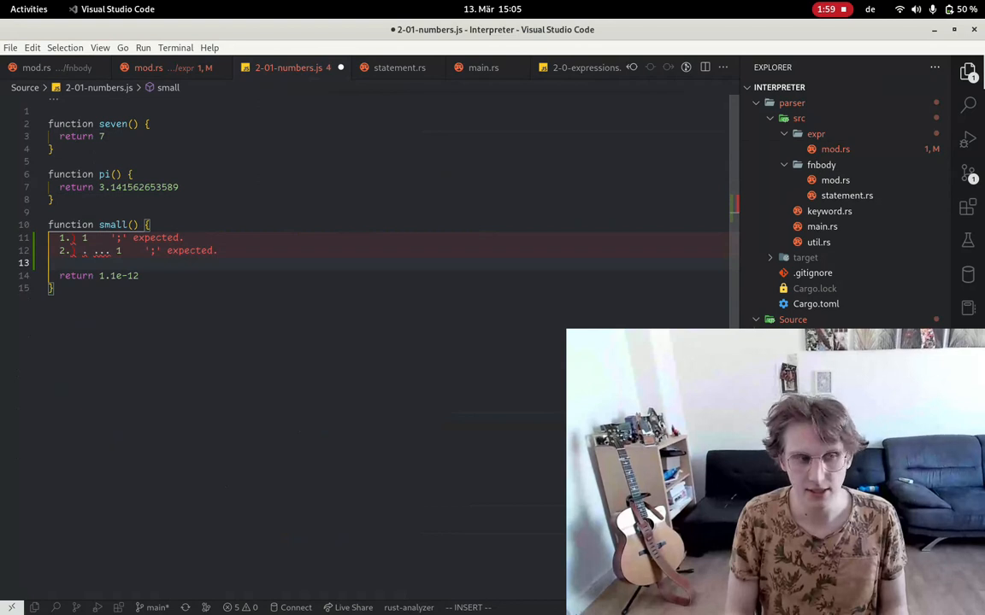
type("3.")
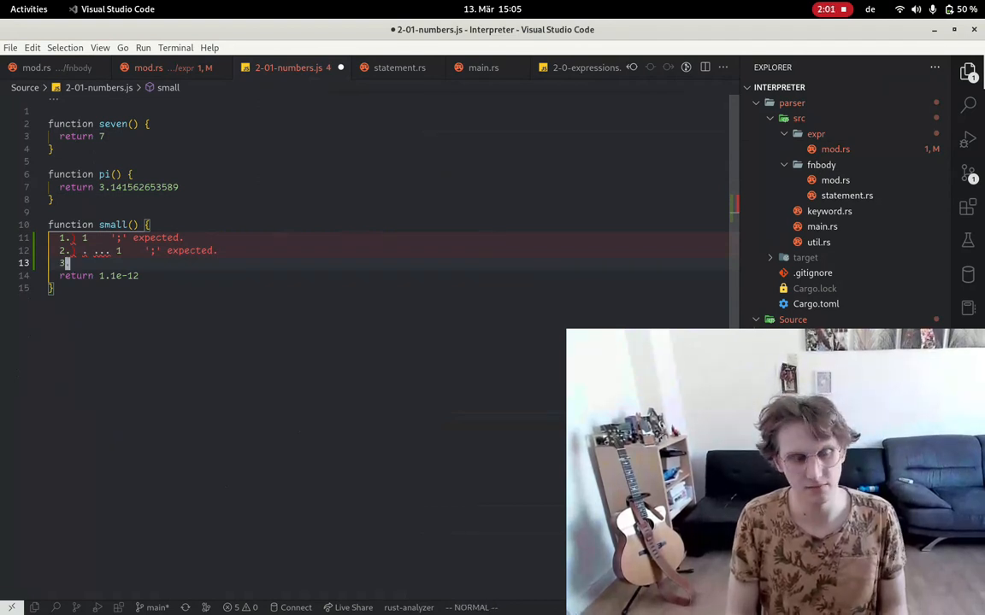
Delete the scratch lines, save the numbers file unchanged and close it.
key("Escape")
key("shift+v")
key("k")
key("k")
key("d")
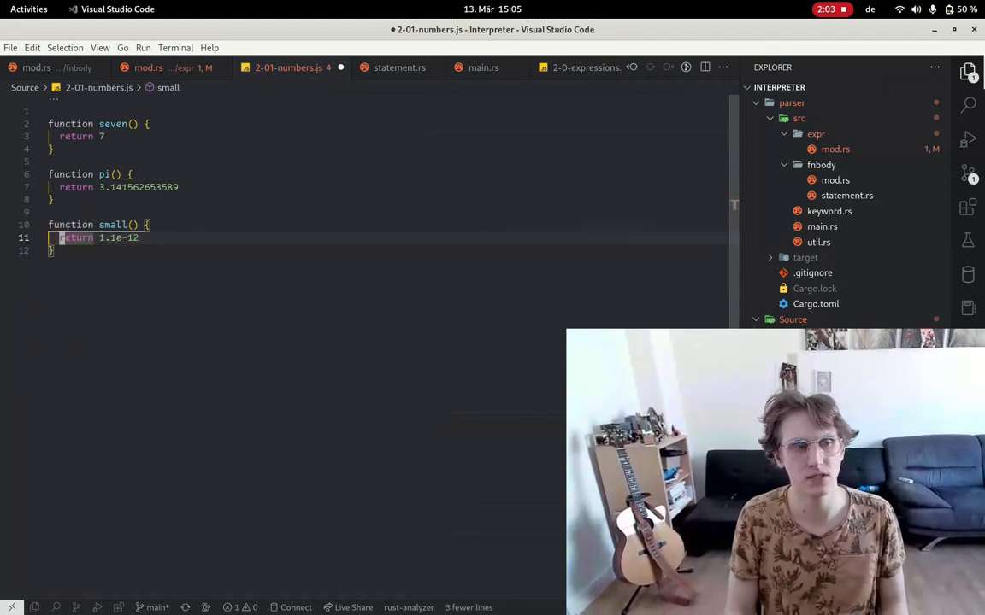
key("ctrl+s")
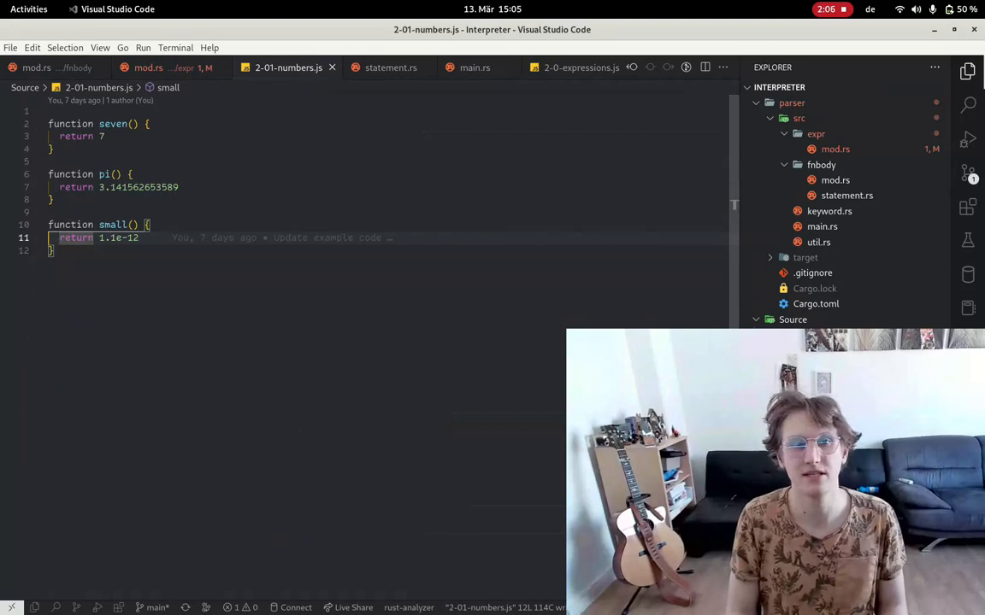
key("ctrl+w")
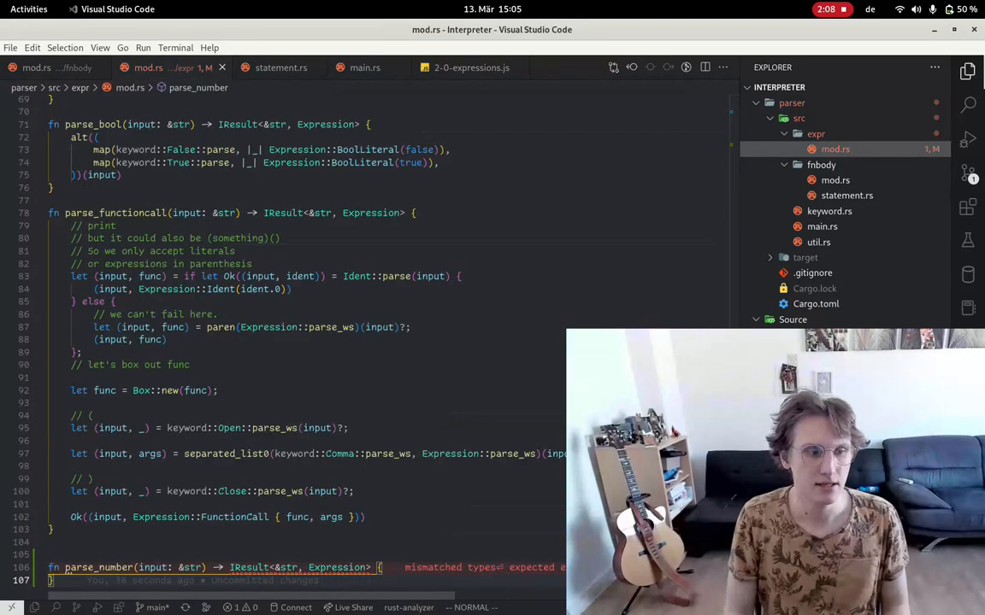
scroll(299, 341, "down", 3)
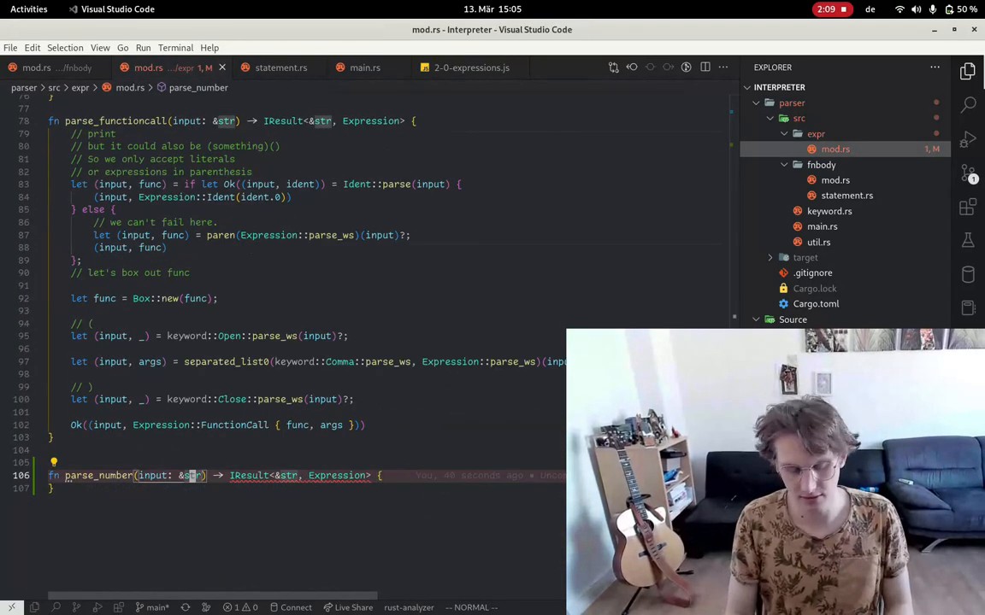
Start parse_number's body with a take_while call.
key("o")
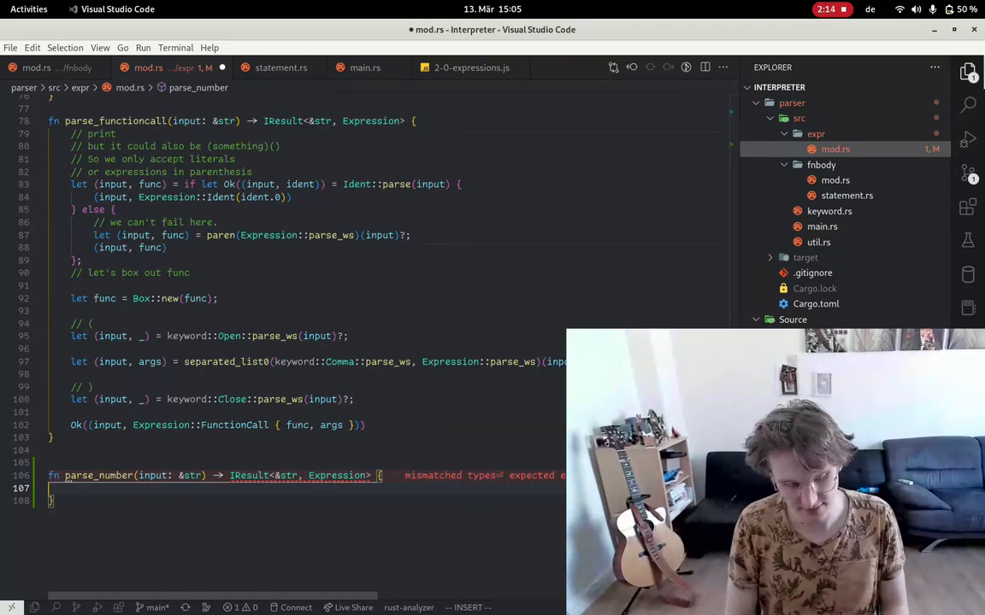
type("tag")
key("BackSpace")
key("BackSpace")
key("BackSpace")
type("fn")
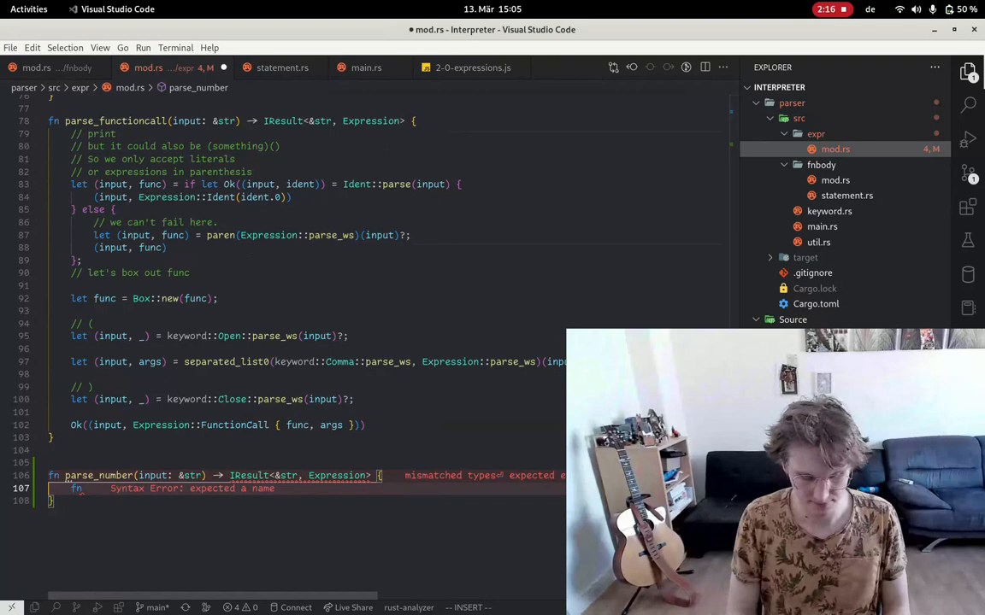
key("d")
key("d")
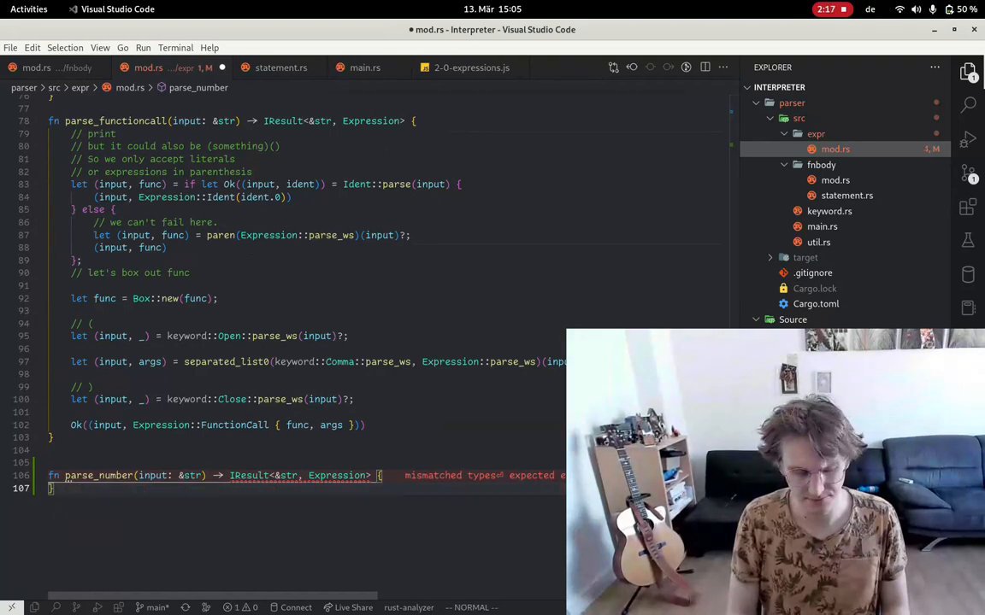
type("take_wh")
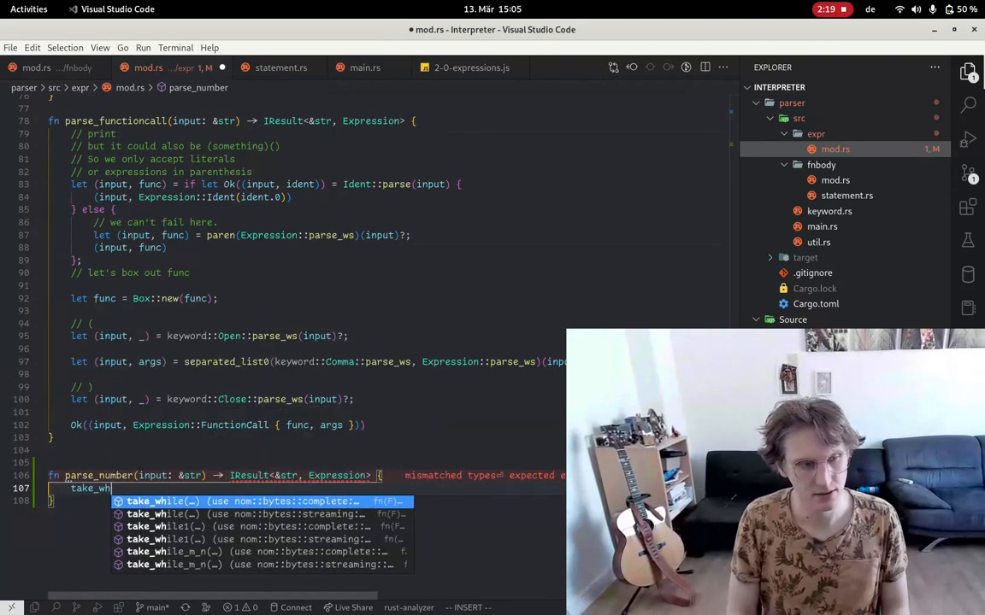
key("Tab")
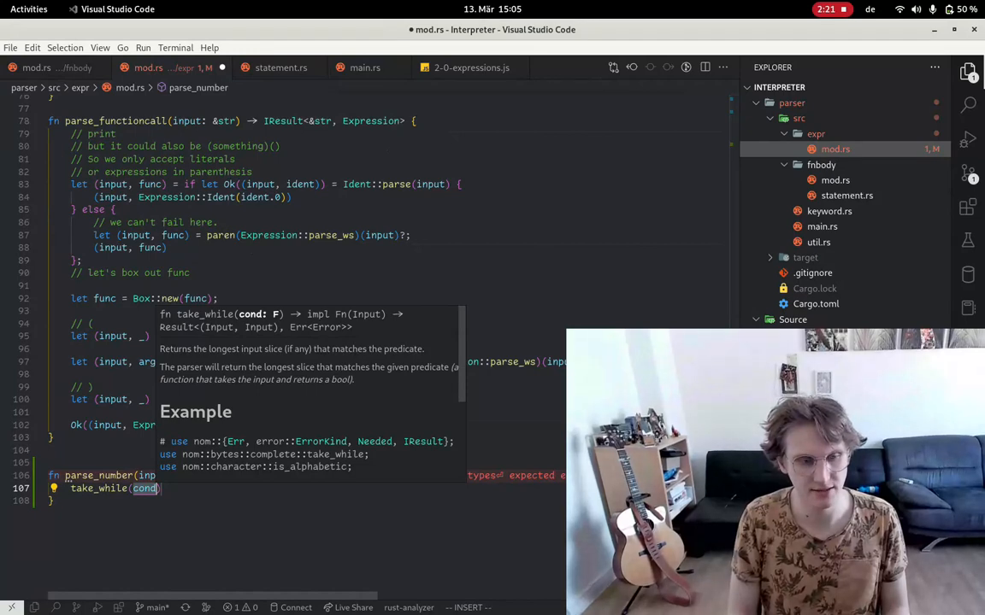
type("nu")
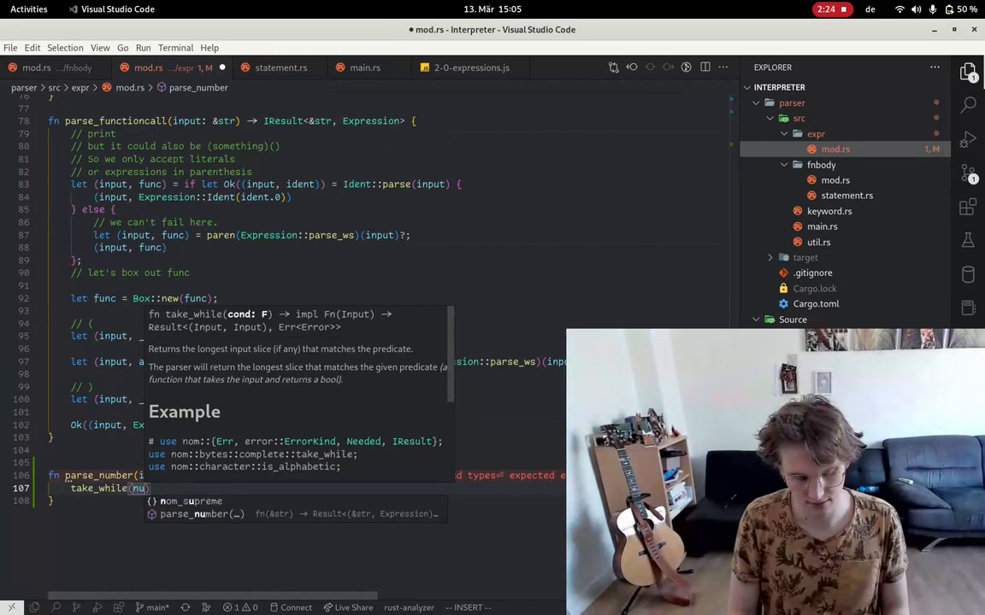
type("mb")
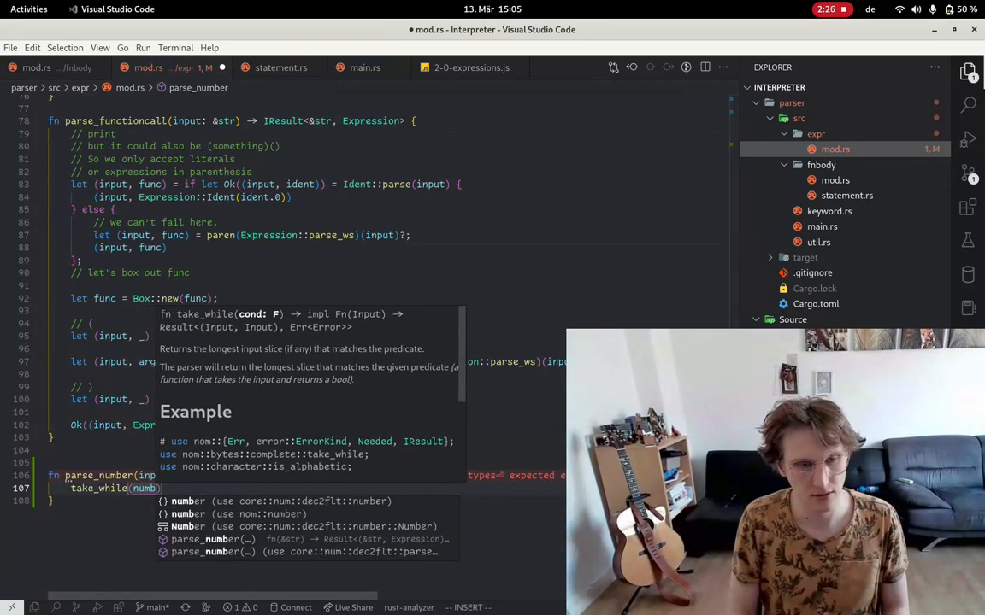
Pass nom::character::is_digit as take_while's predicate.
key("Down")
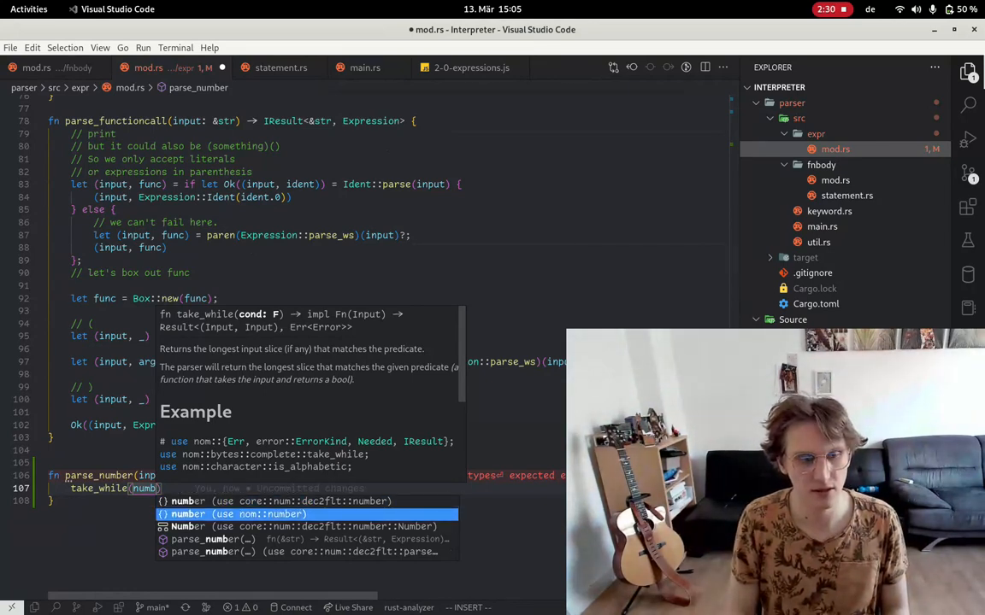
key("BackSpace")
key("BackSpace")
key("BackSpace")
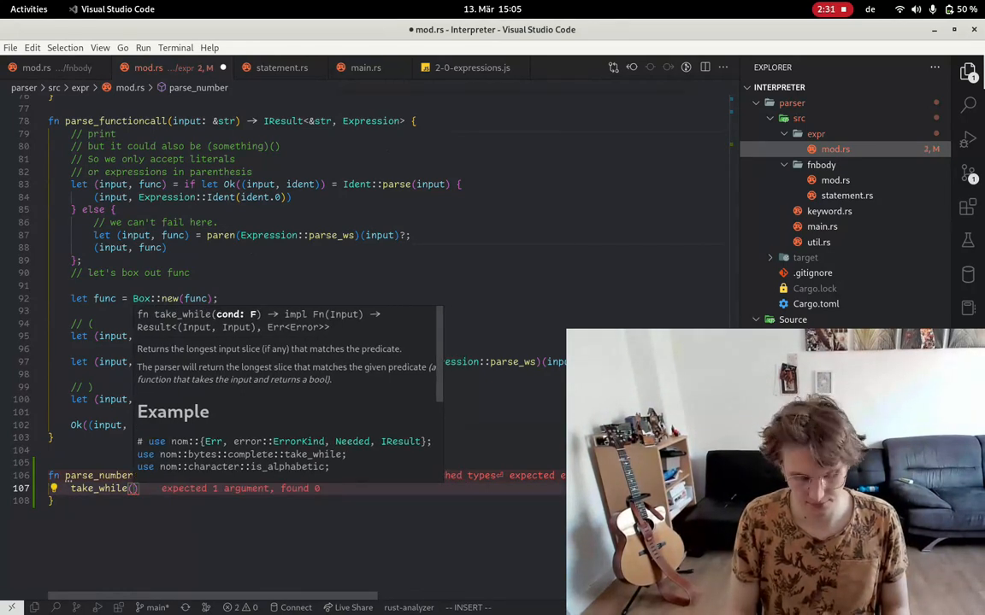
type("om::ch")
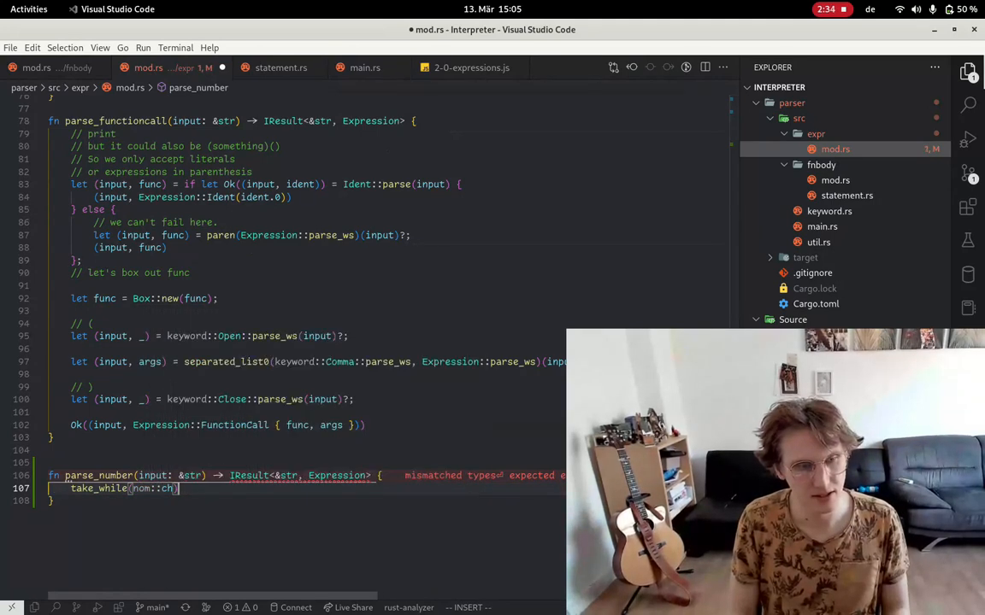
key("Tab")
type("::")
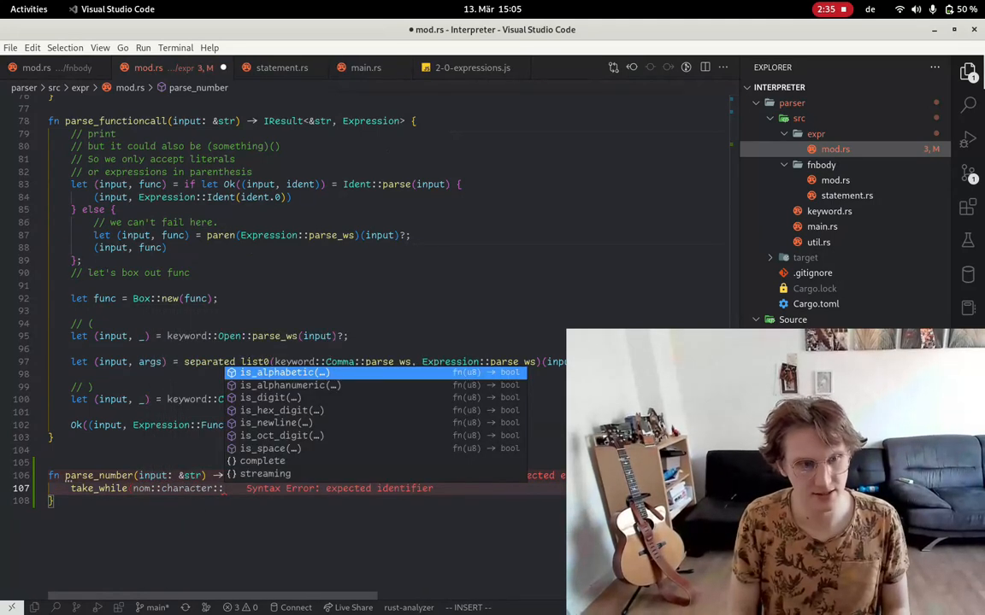
key("Down")
key("Down")
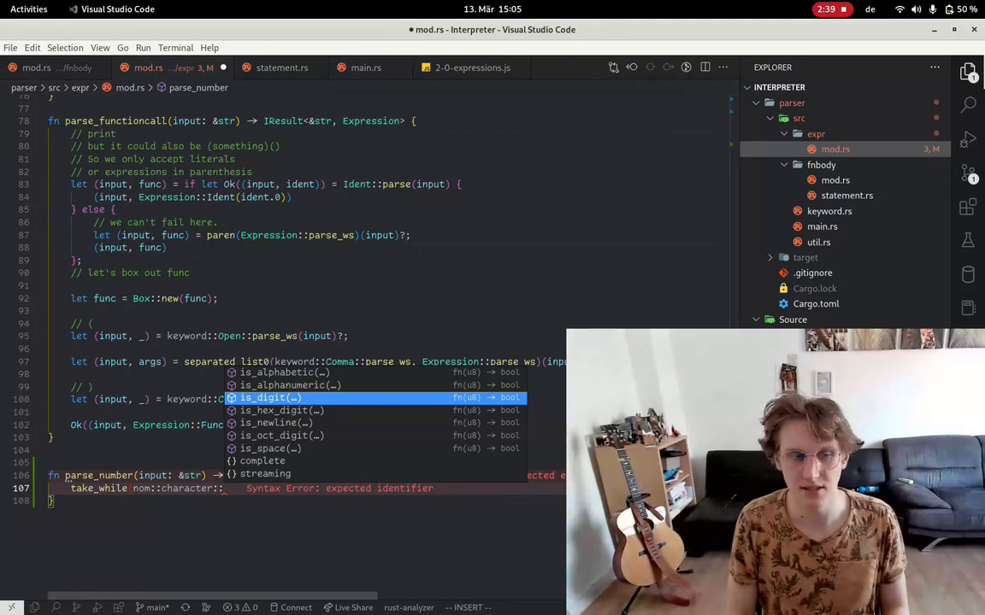
key("Tab")
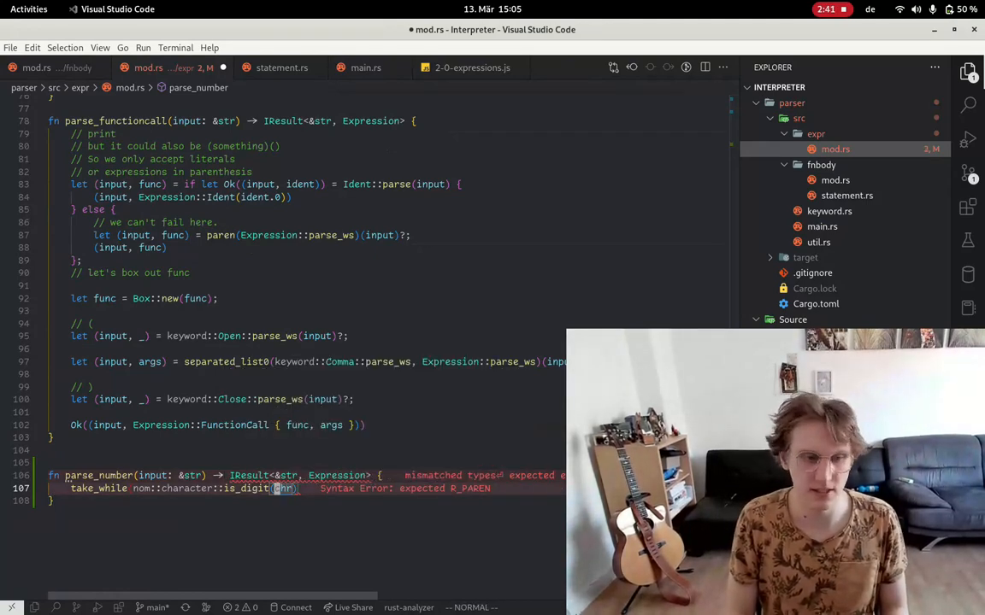
Peek at is_digit's definition in nom and return to parse_number.
key("g")
key("d")
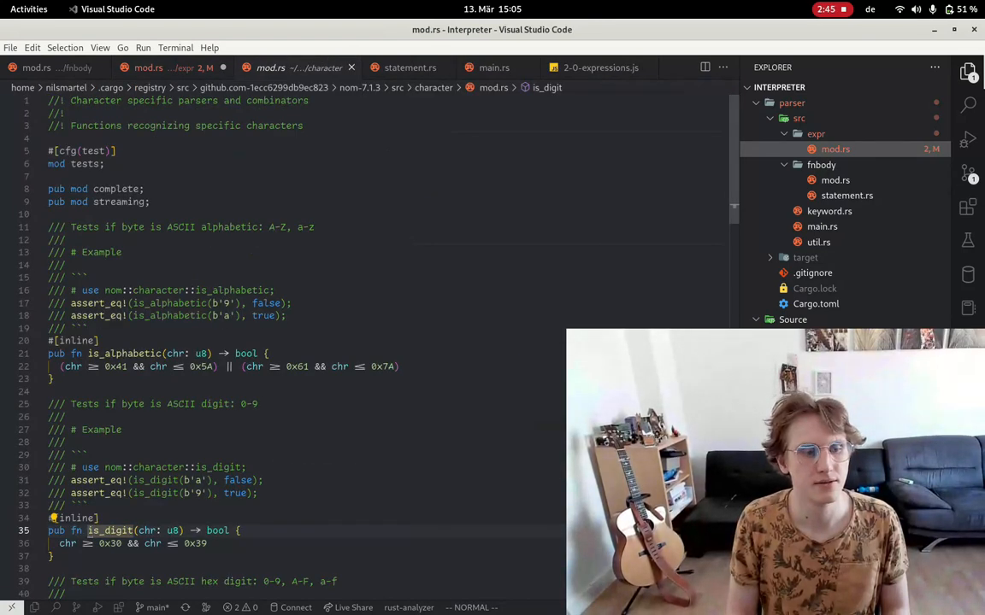
key("ctrl+o")
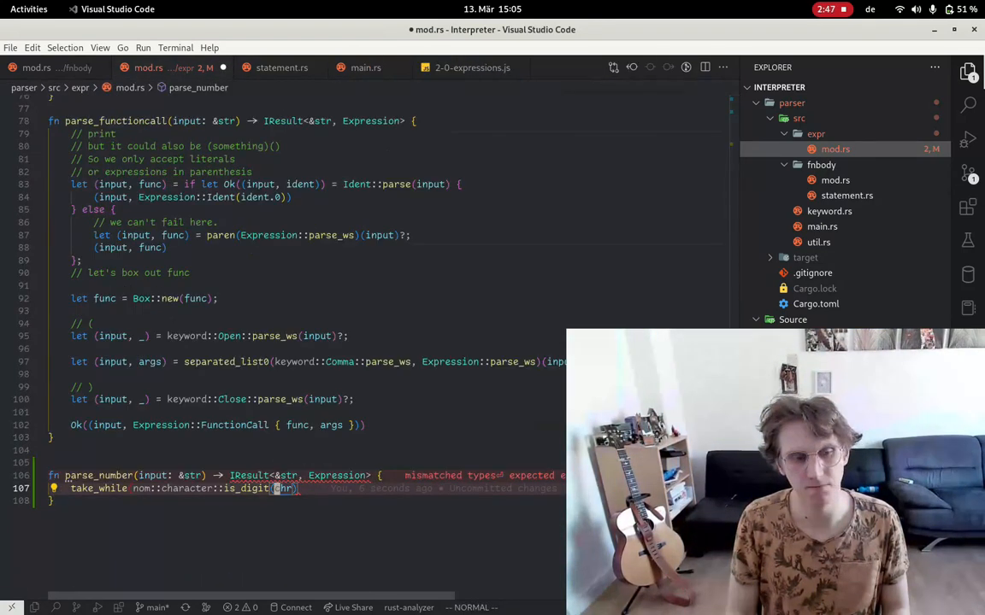
type("DysiW(")
Bind the take_while1 digit parser as 'let part1 = ...;' in parse_number.
key(":w")
key("Return")
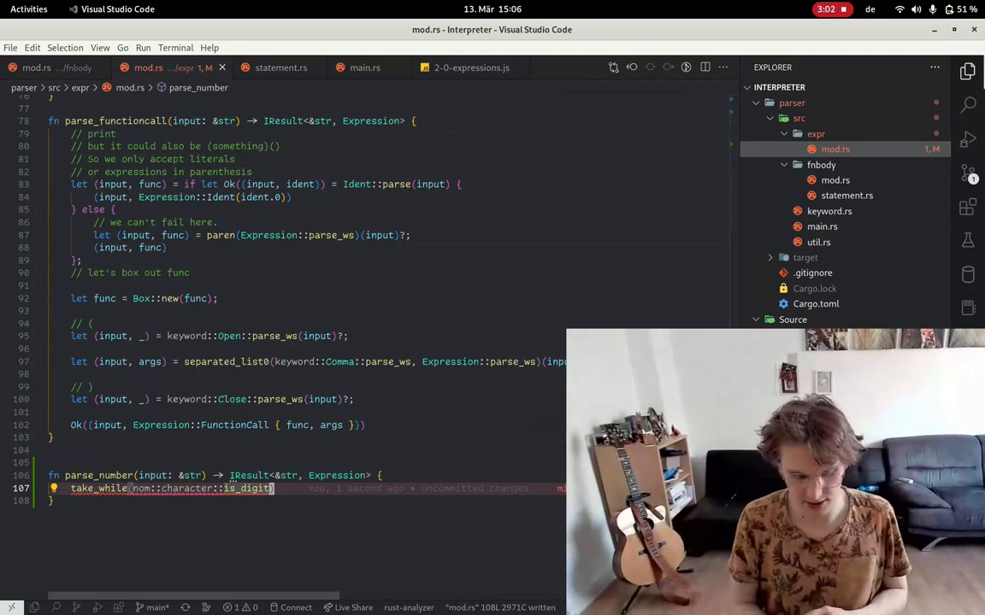
key("b")
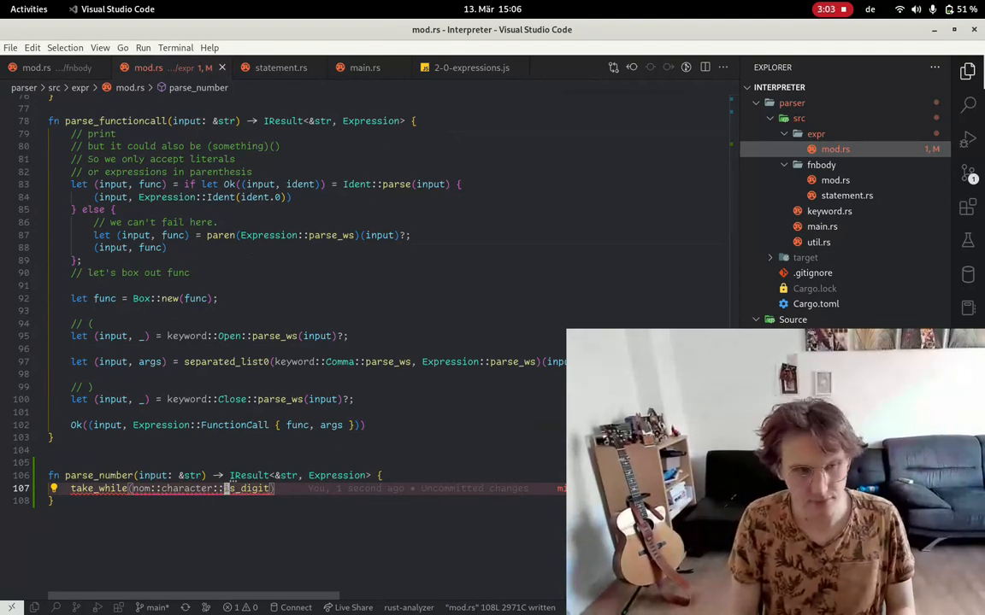
key("b")
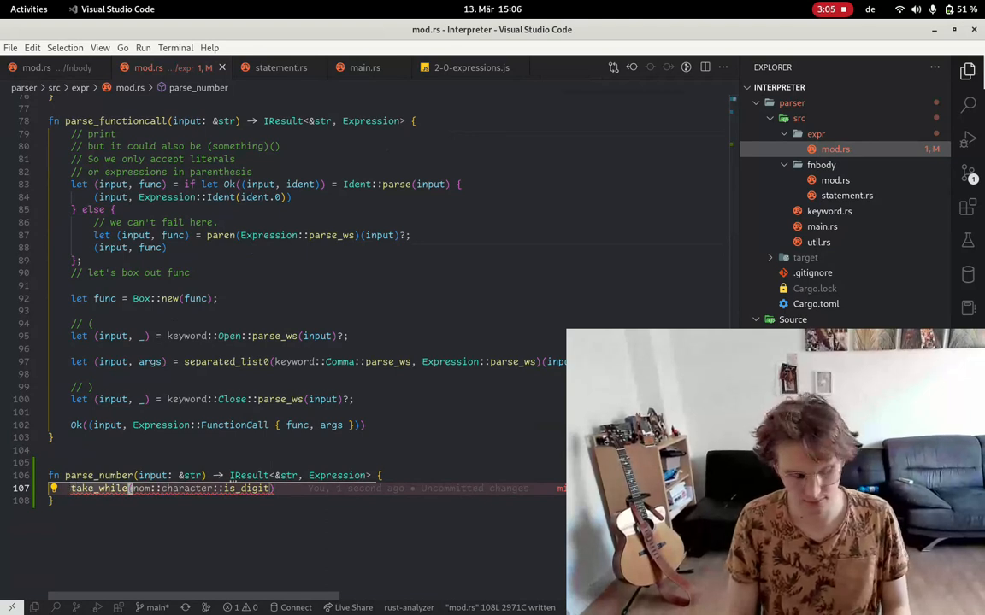
type("ile1")
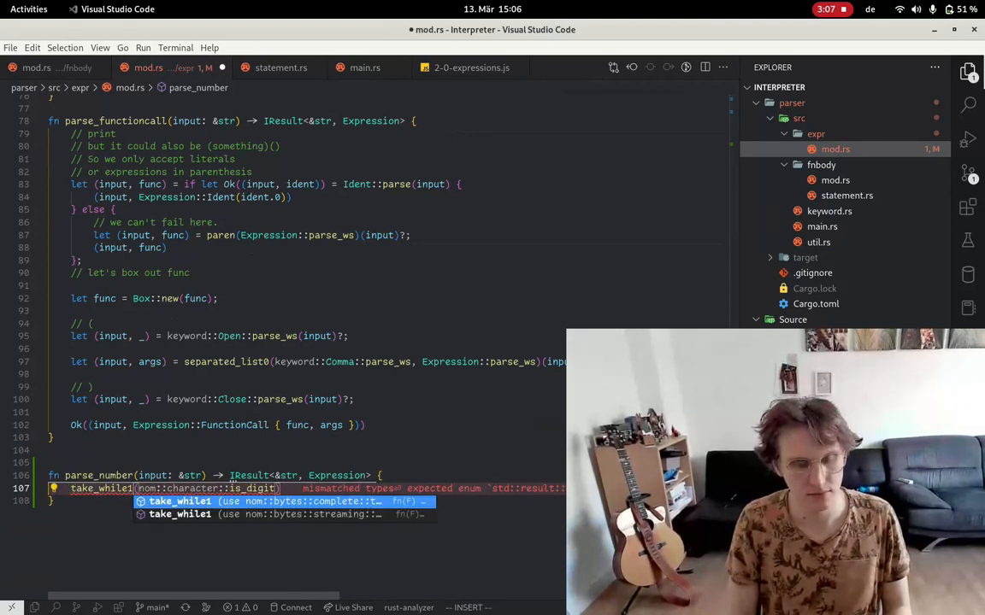
key("Escape")
key("Escape")
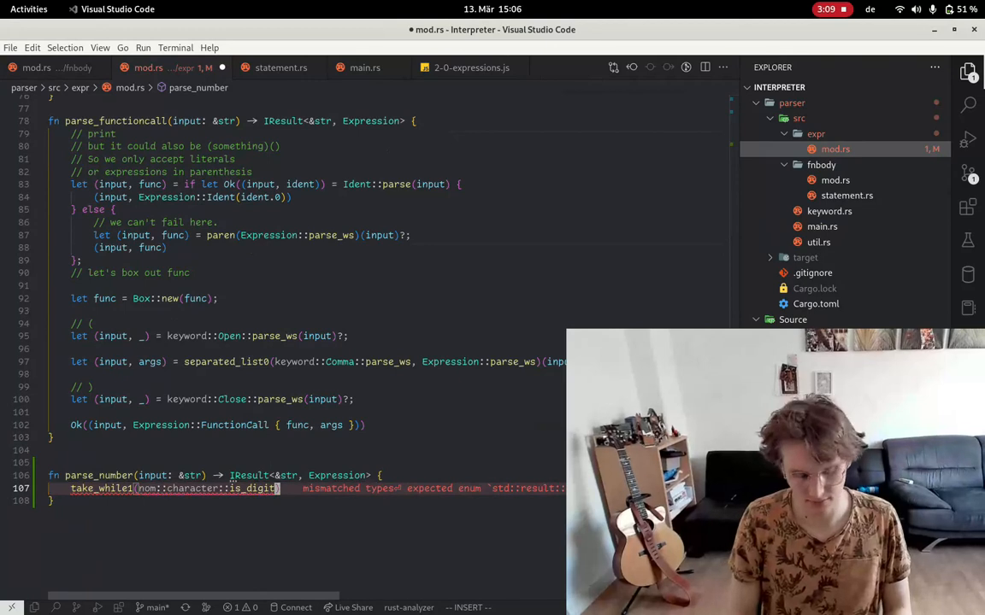
type("eIlet")
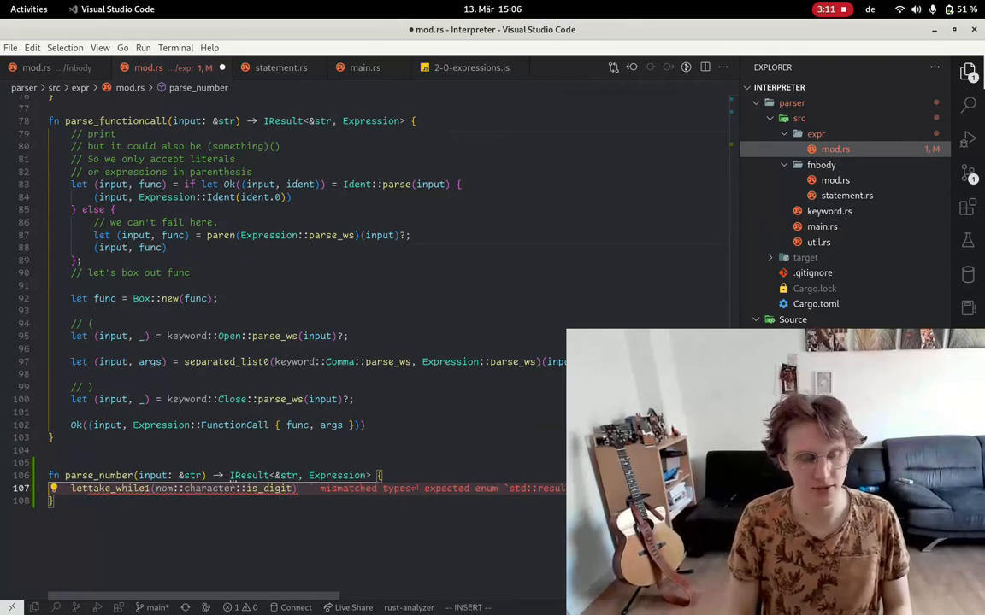
type(" part")
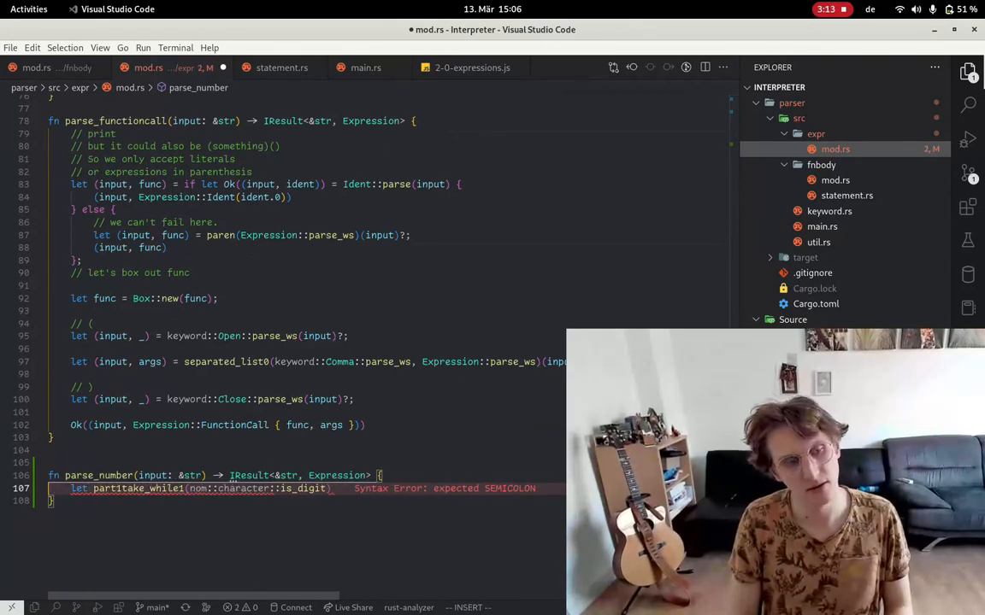
type(" 1 =")
key("Escape")
type("A;")
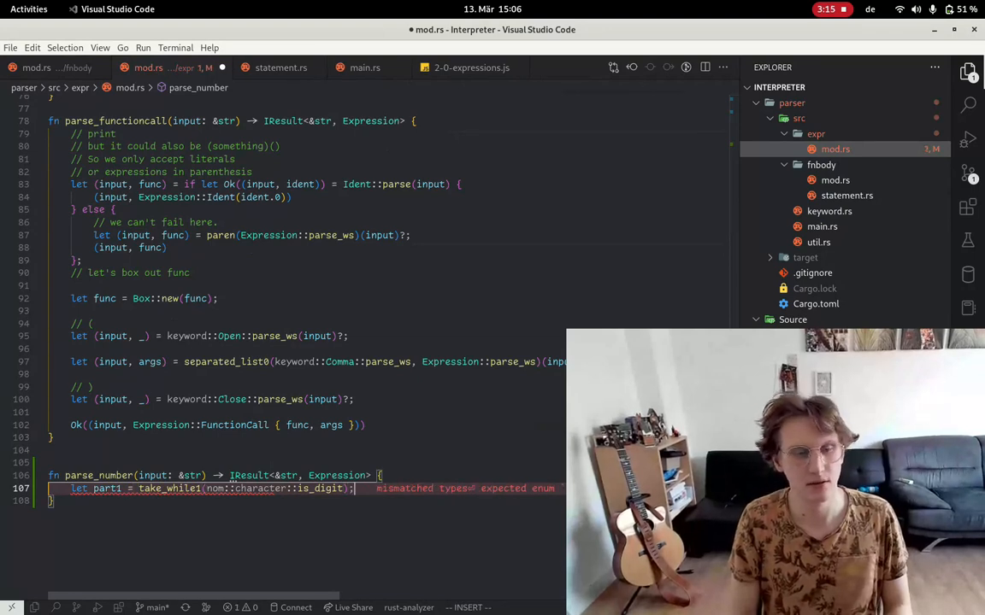
key("Escape")
type("0yypww")
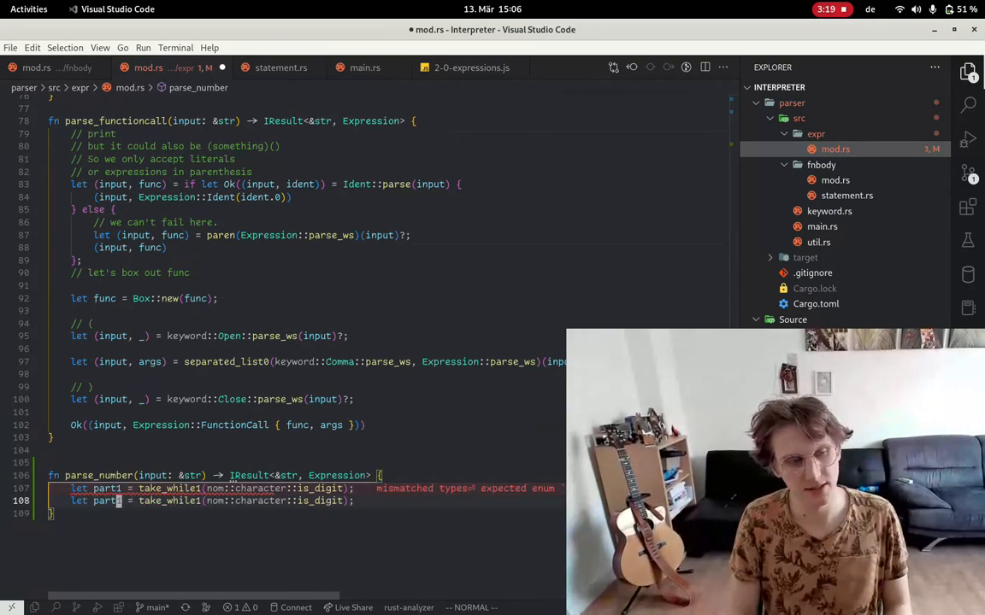
type("w")
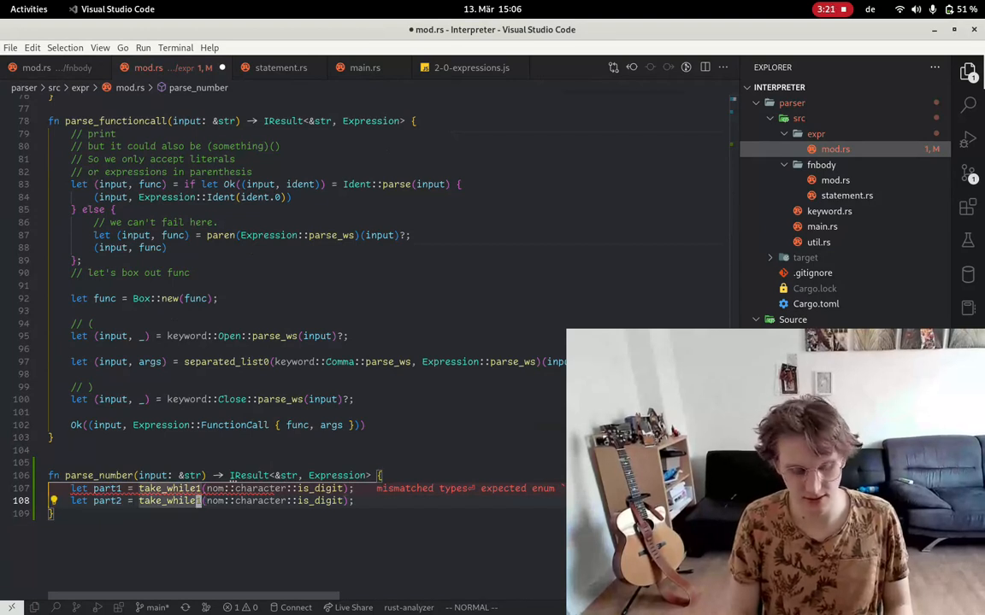
type("x")
type(":w")
Wrap part2's take_while in preceded(char('.'), ...) as first argument and save.
key("Return")
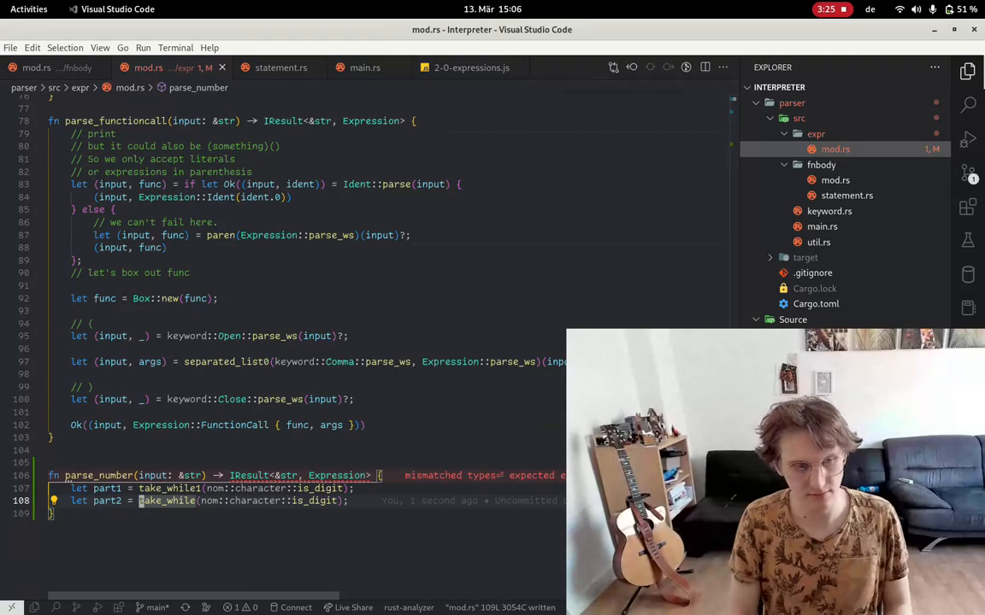
key("o")
key("Escape")
key("k")
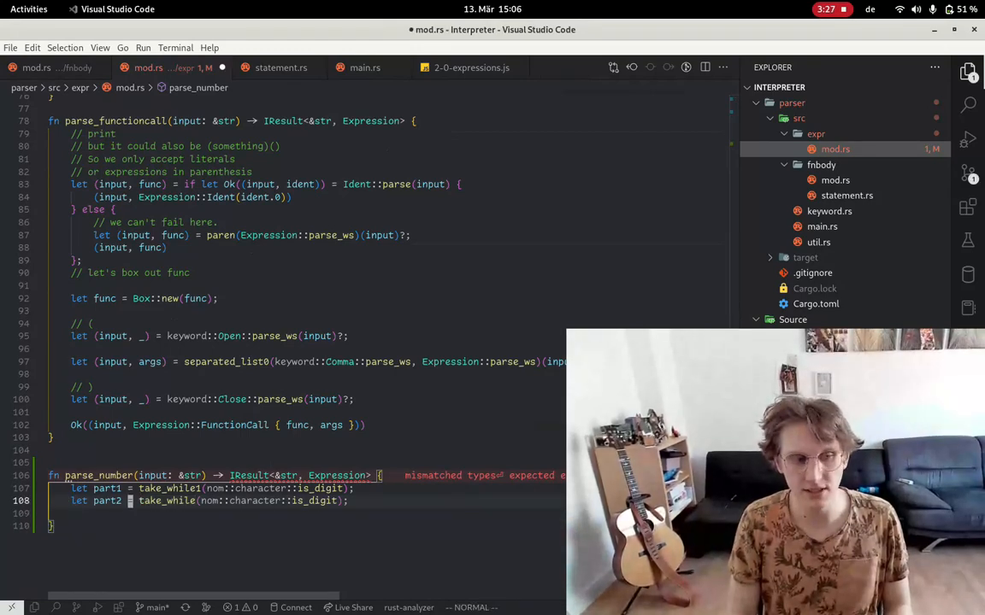
key("i")
key("Return")
key("Escape")
type("Oprece")
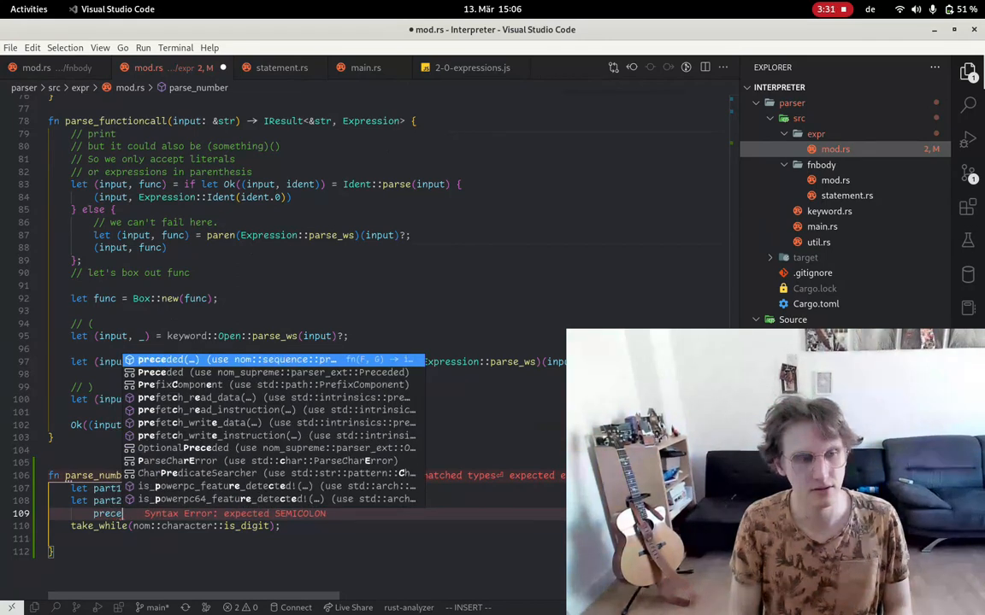
key("Tab")
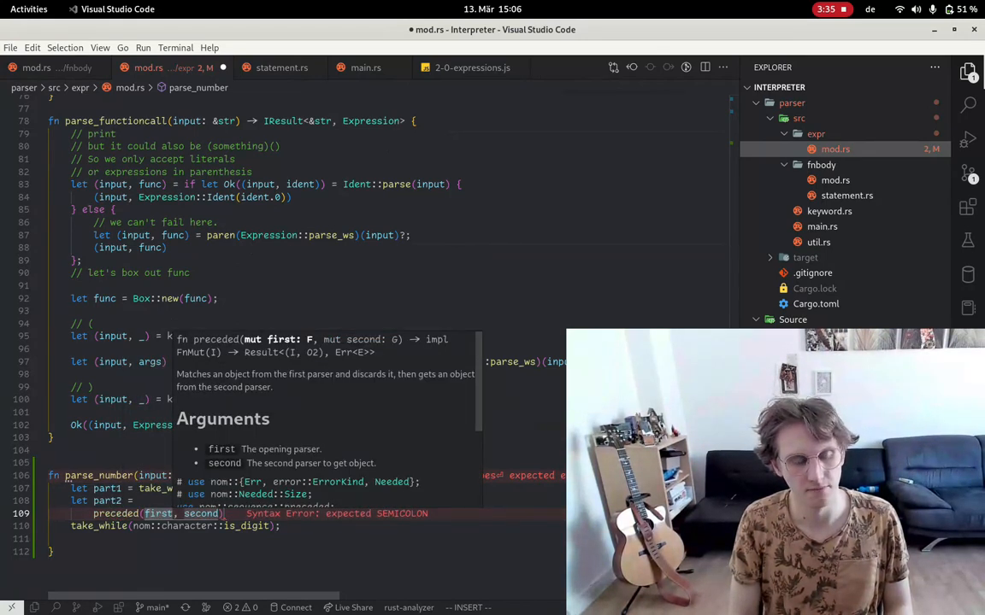
type("cha")
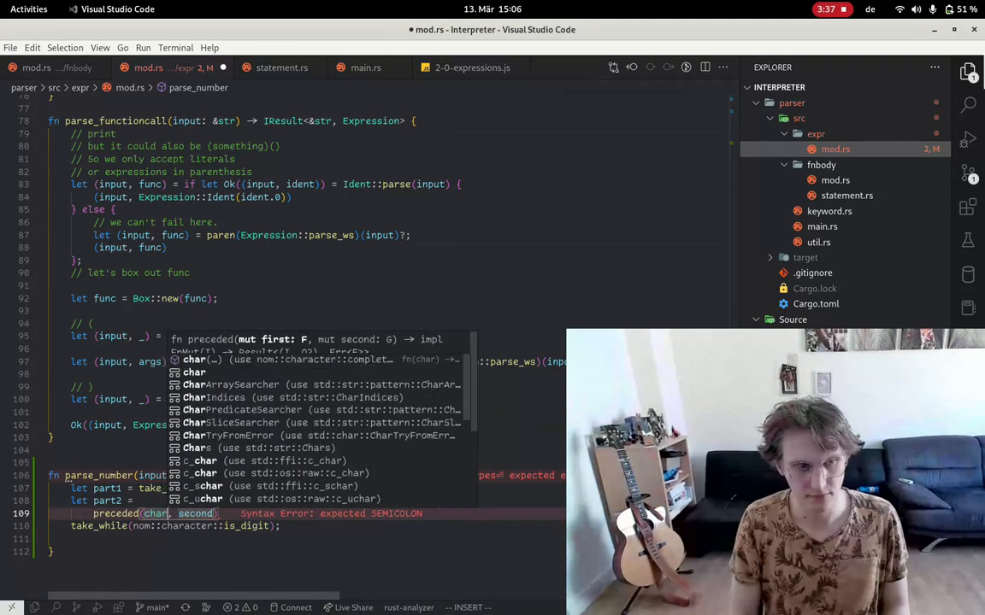
key("Tab")
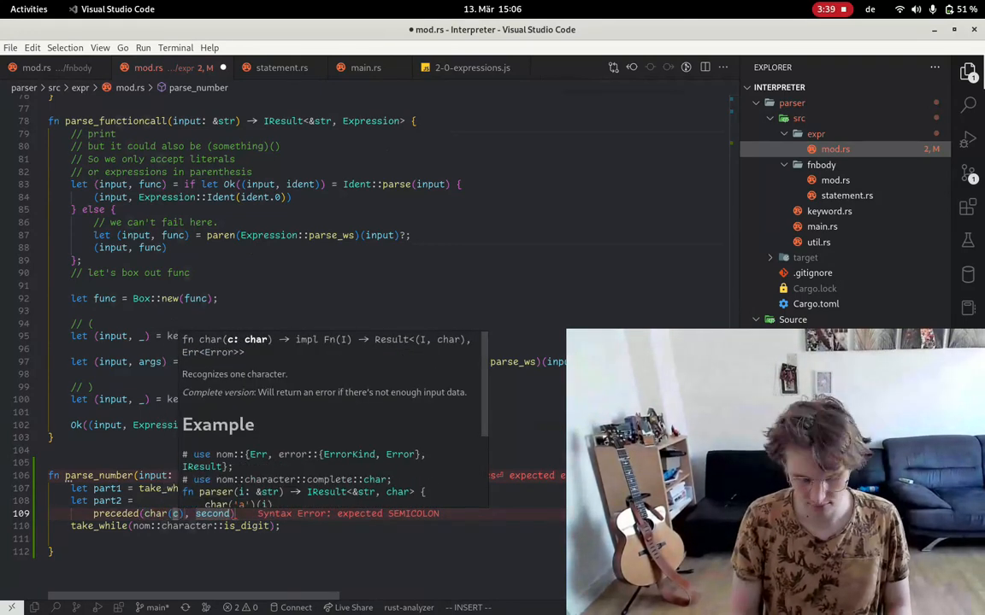
type("(''")
key("Escape")
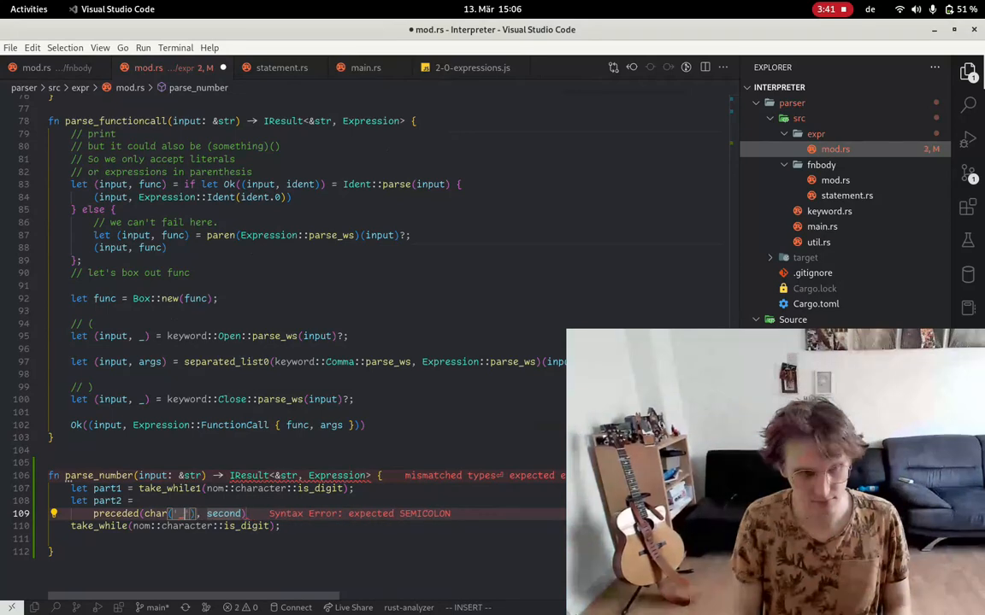
type("i.")
key("Escape")
type(":w")
key("Return")
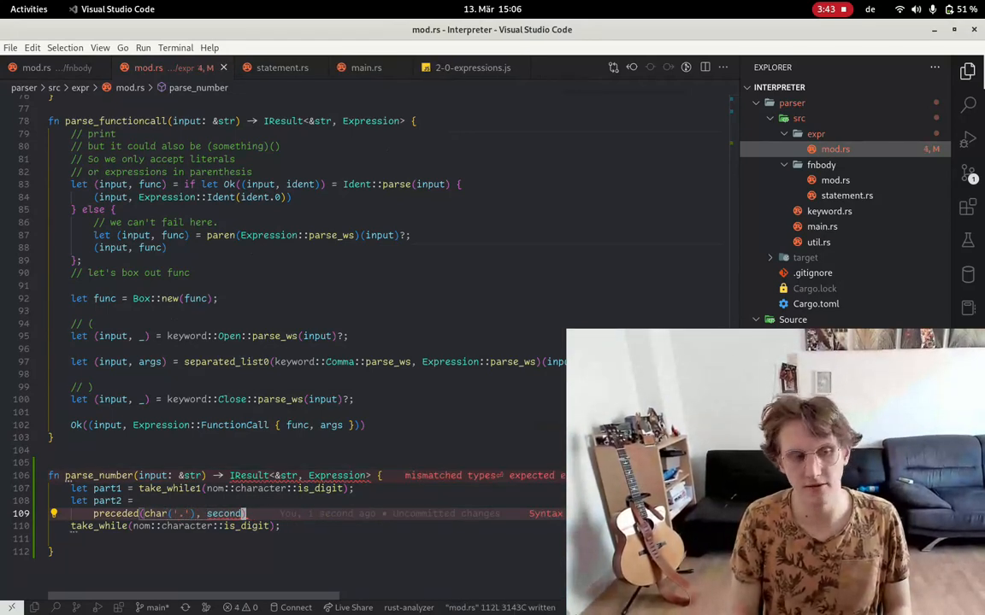
type("dwjf)x")
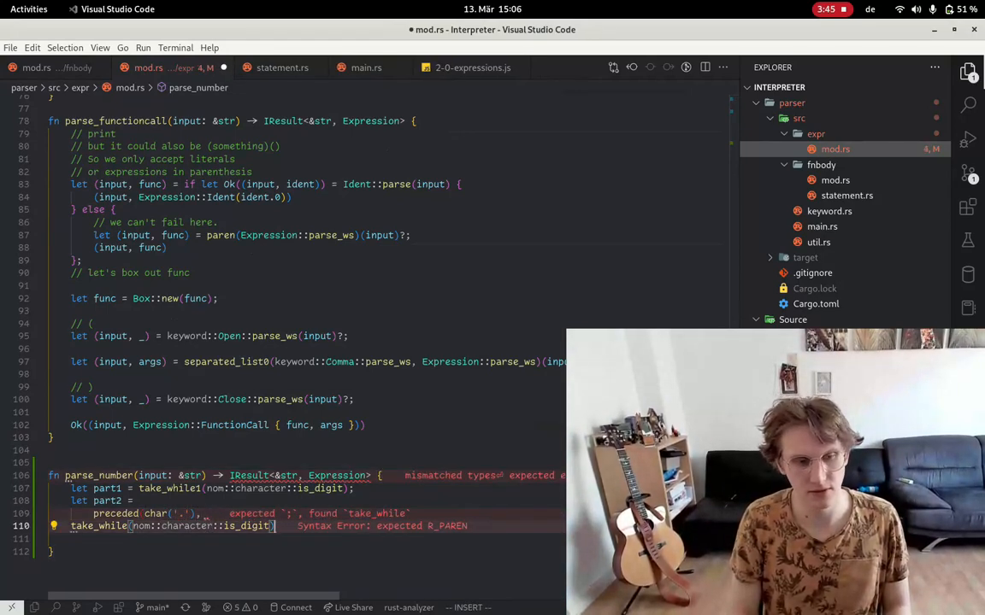
type("o)")
Close the preceded call, join it onto one part2 line with fixed parentheses and save.
key("Escape")
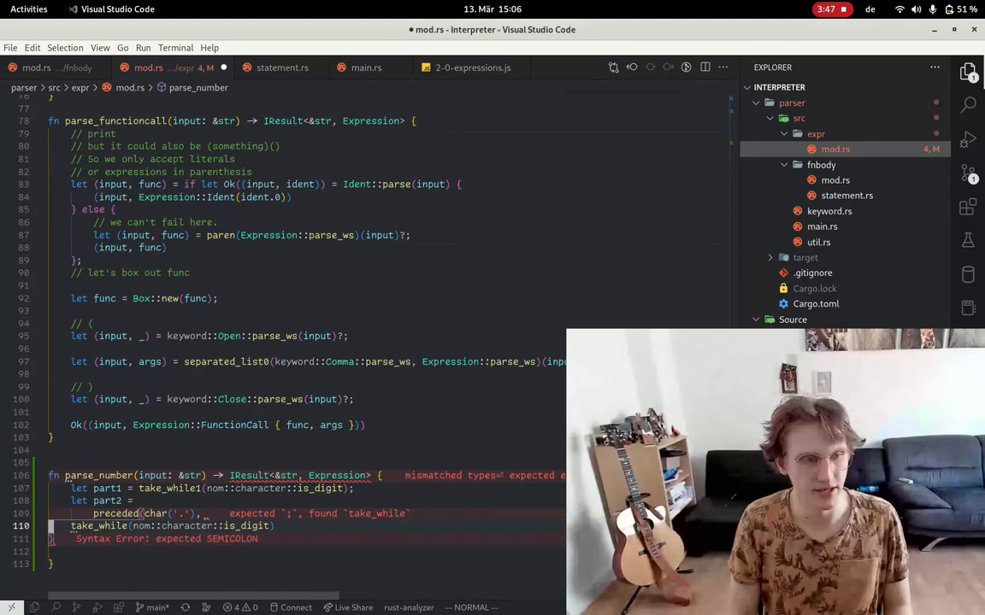
type("kVj>jA;")
key("Escape")
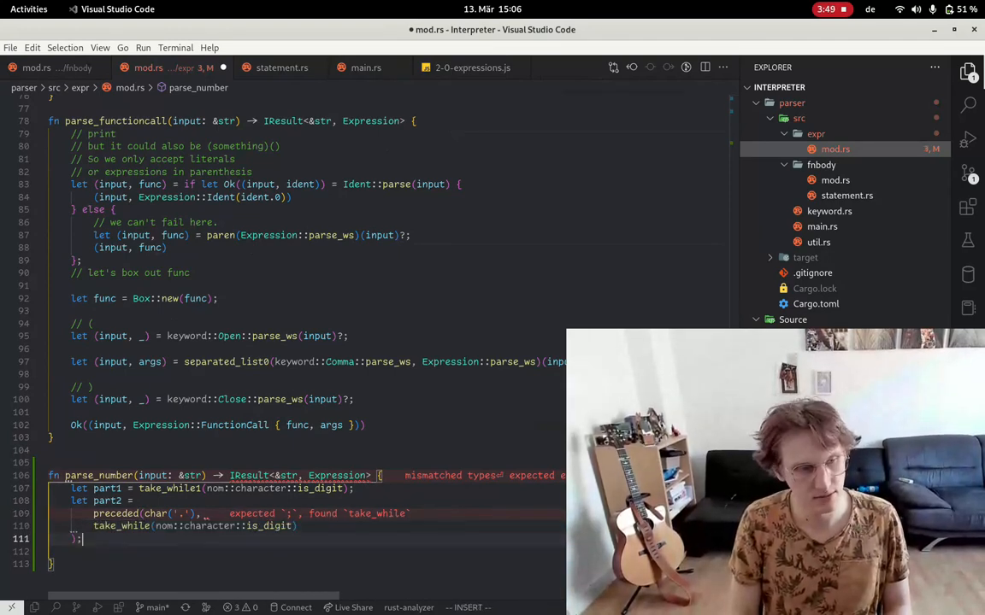
type(":w")
key("Return")
type("kk")
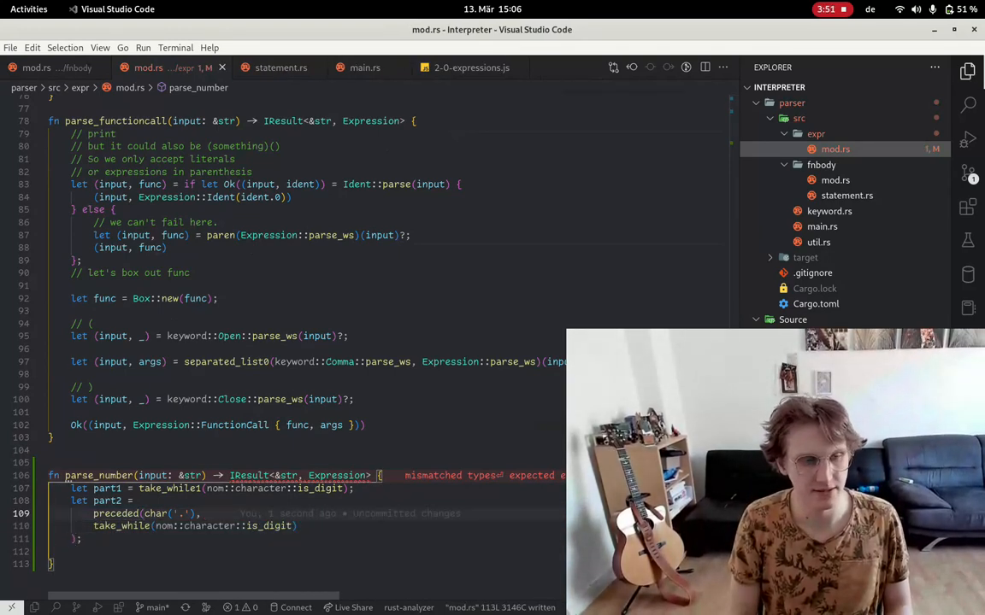
type("s")
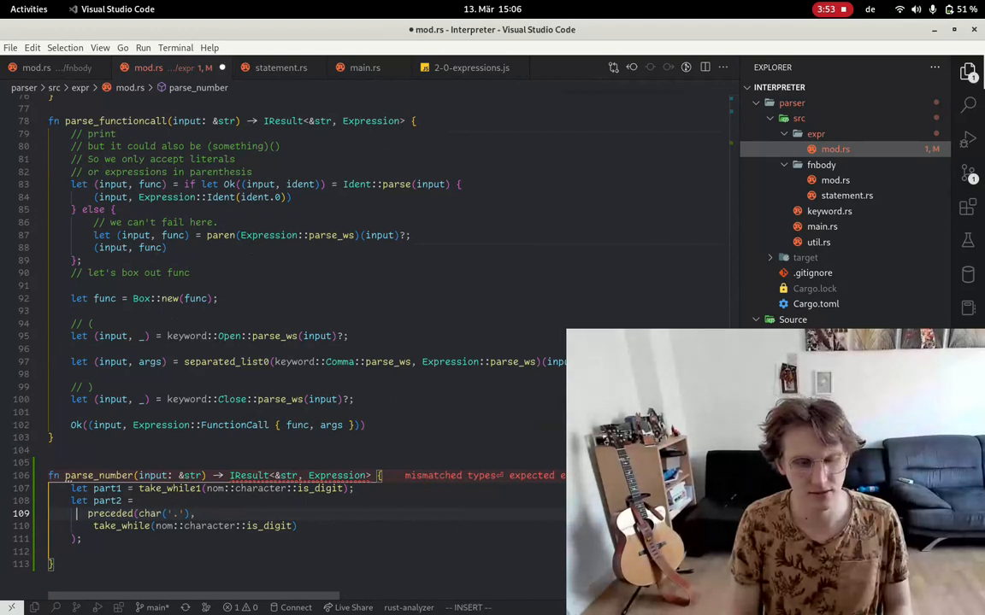
key("BackSpace")
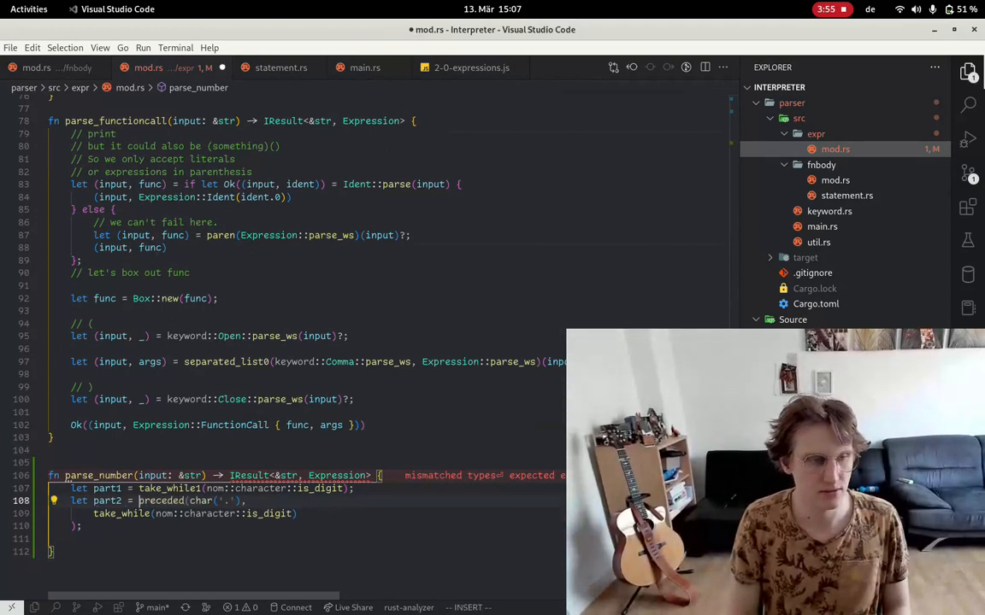
key("Escape")
type("j0dw")
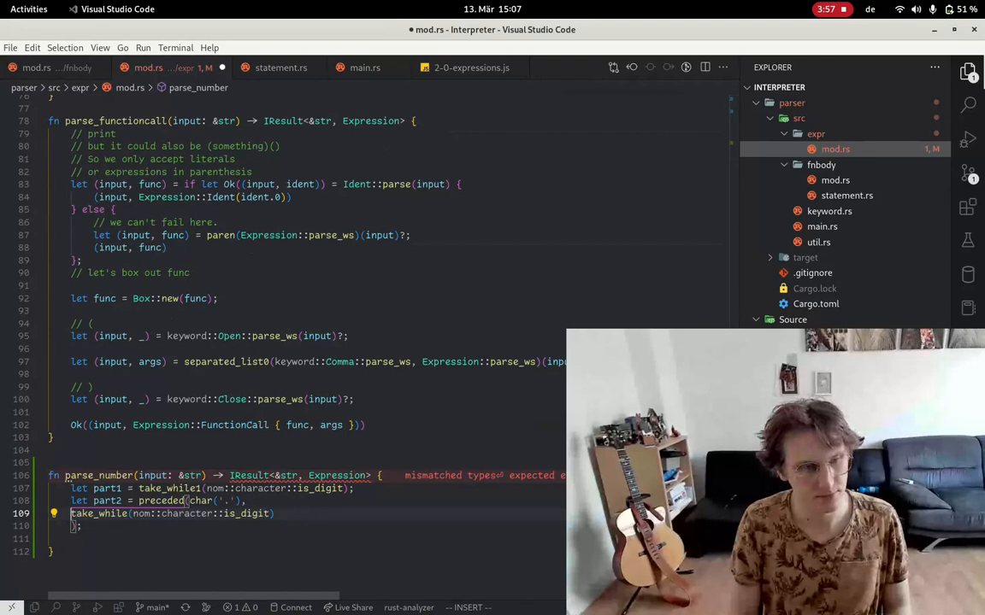
type("i")
key("BackSpace")
key("Escape")
type("j0i")
key("BackSpace")
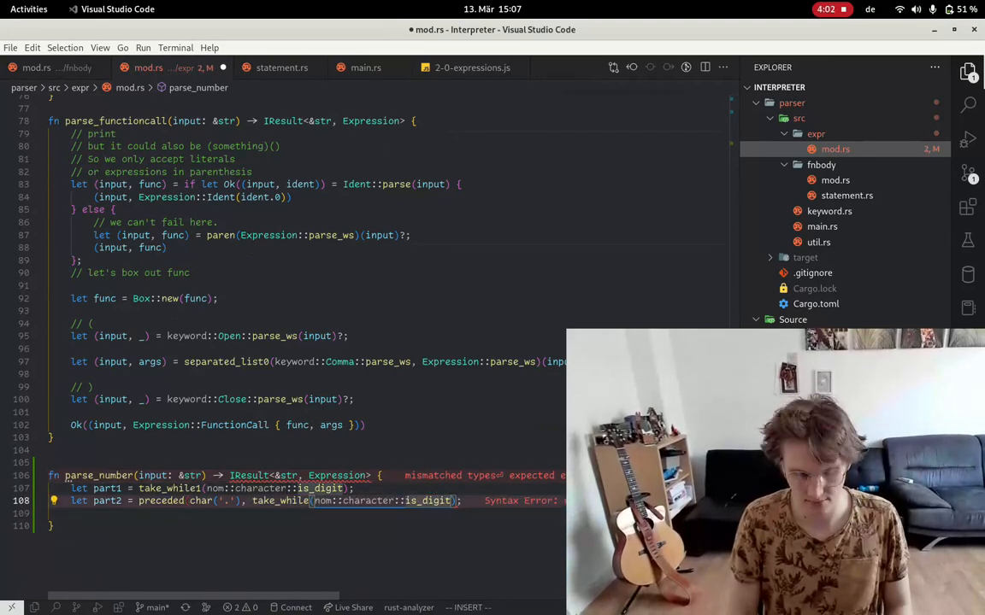
type("r)")
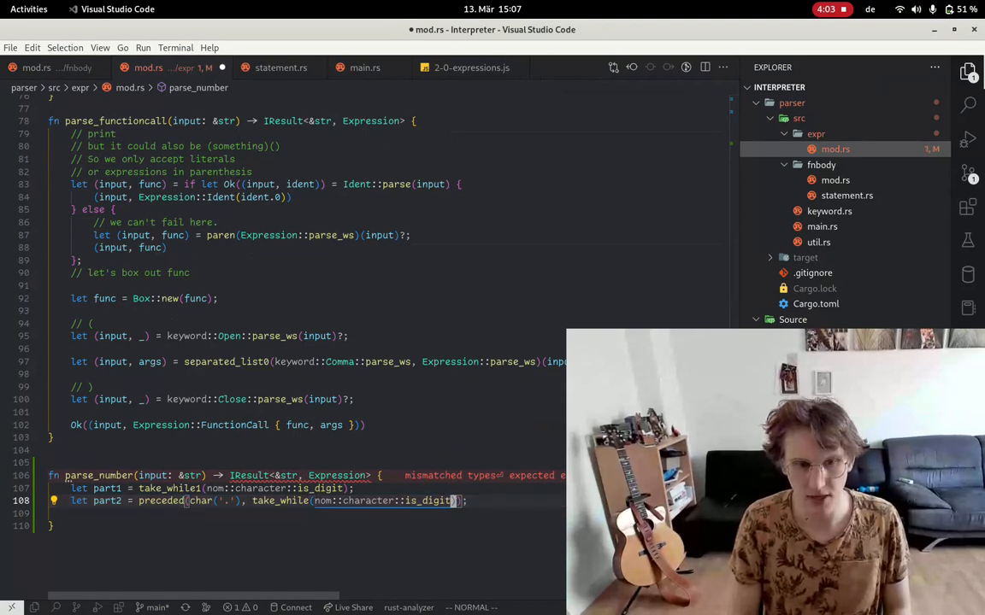
type(":w")
key("Return")
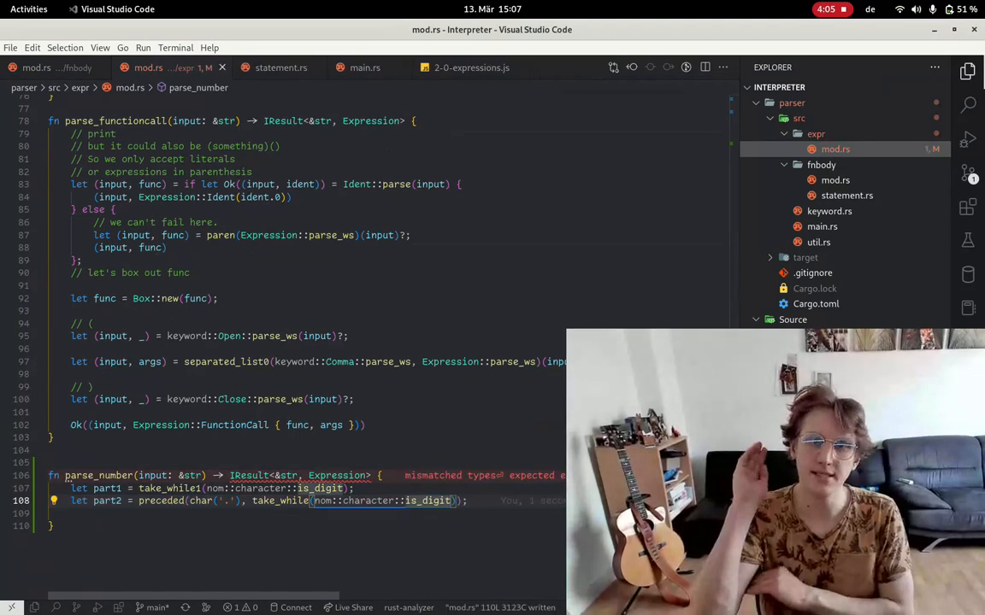
type("o")
key("Return")
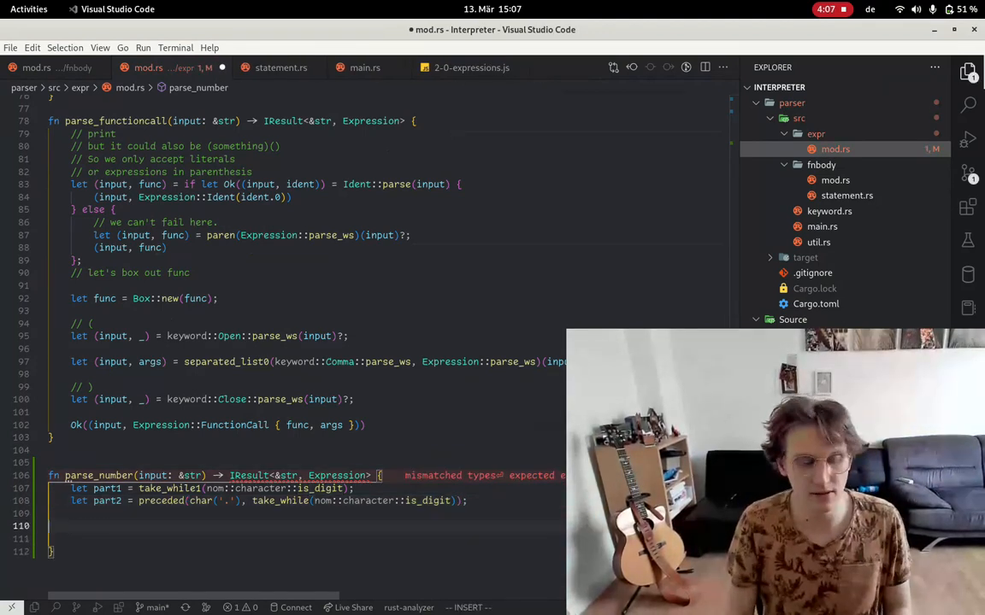
Make part2 optional by wrapping it in opt, end with a semicolon and save.
key("k")
key("k")
key("w")
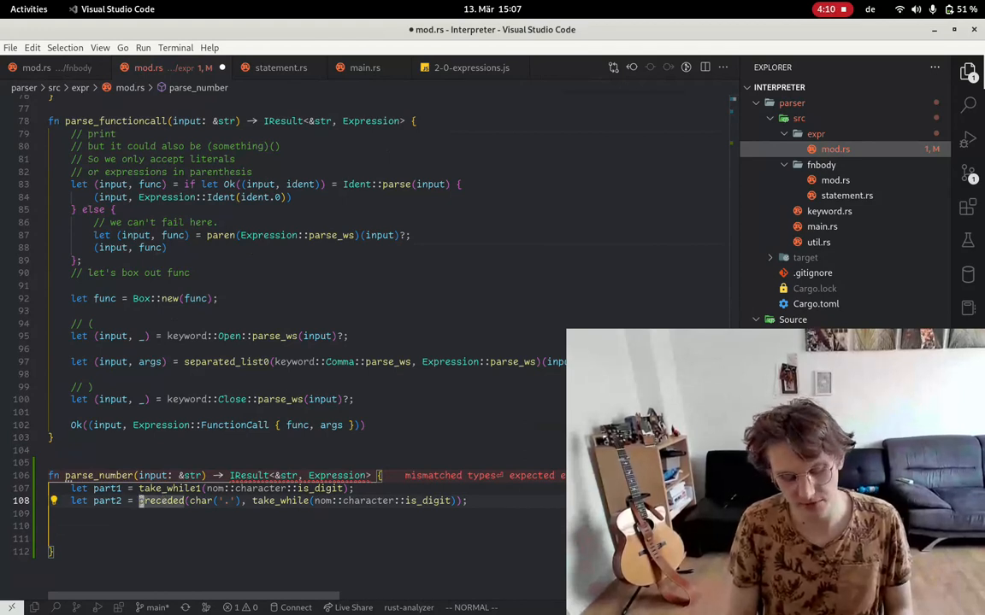
type("jddk0i= ")
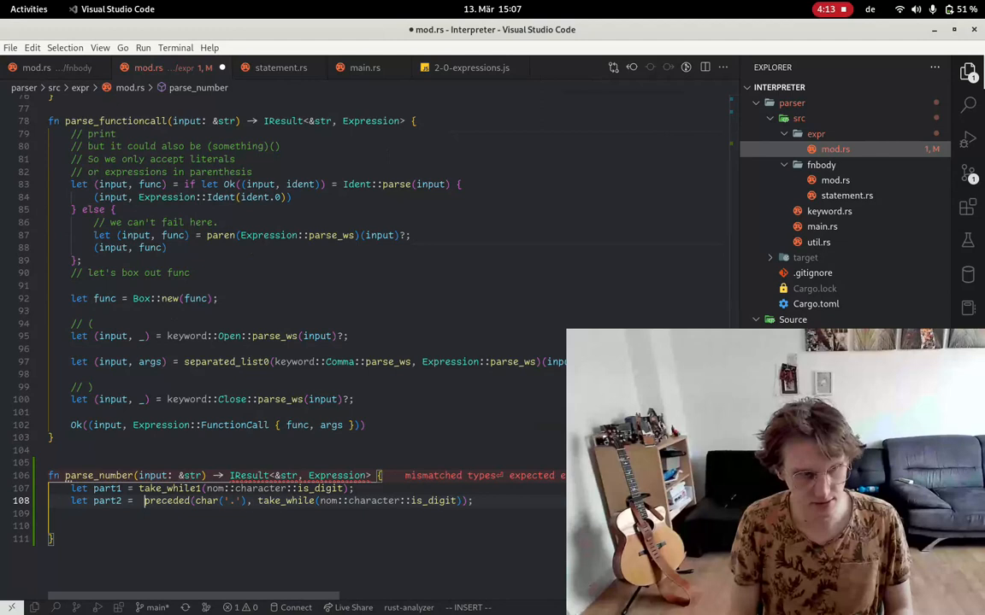
type("opt(")
key("Escape")
type("$i)")
key("Escape")
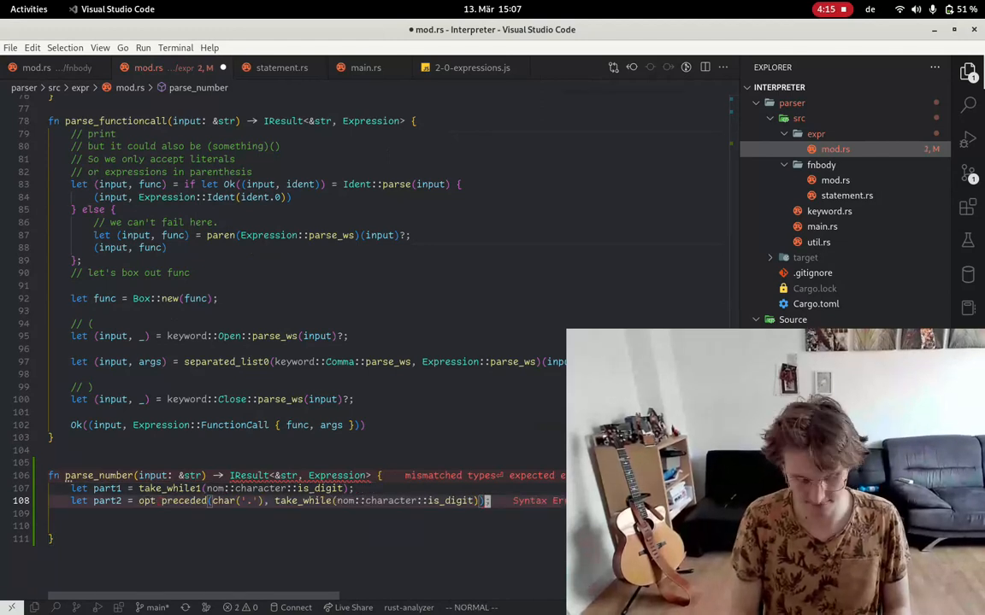
type("a;")
key("Escape")
key(":w")
key("Return")
type("b0f=wdw$hxi")
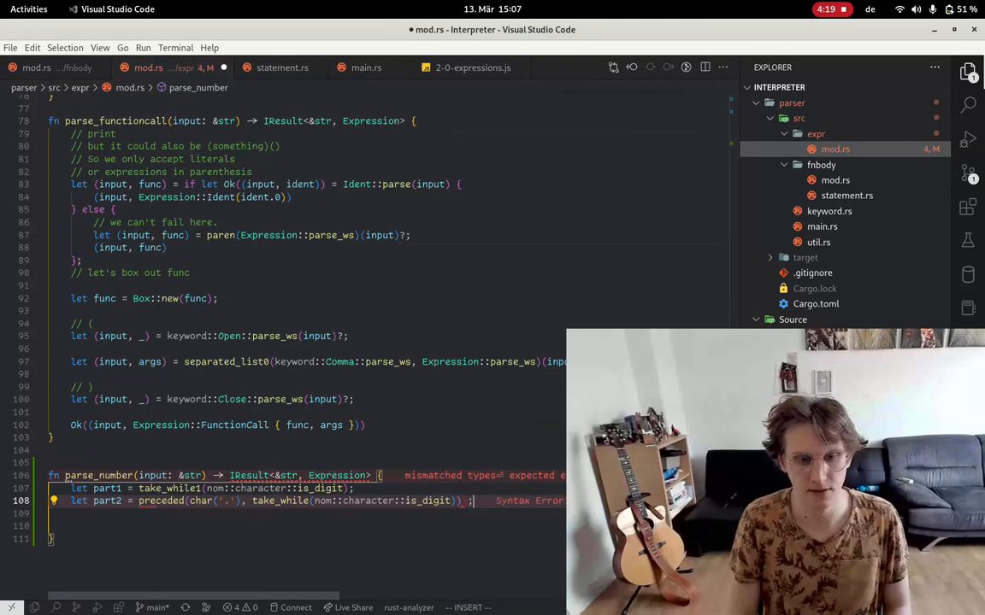
type(".op")
Switch part2 to the .opt() method form and save mod.rs.
key("Tab")
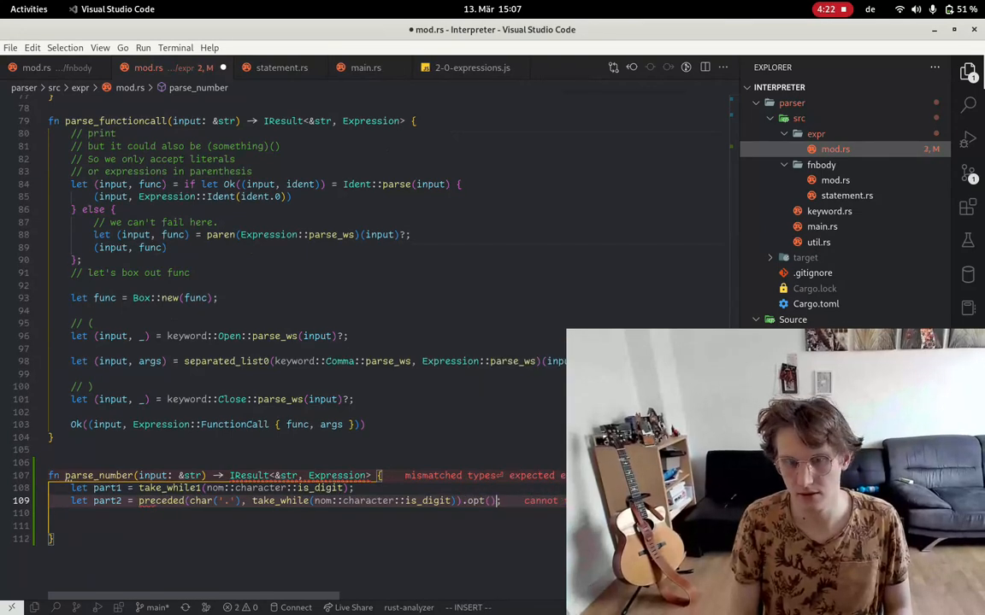
key("Escape")
key("ctrl+s")
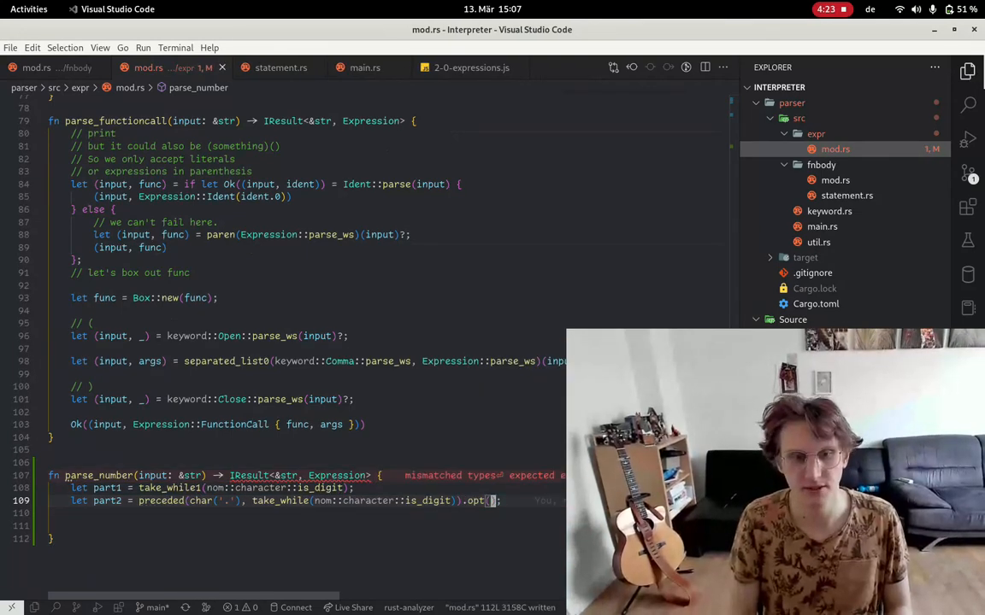
key("k")
key("j")
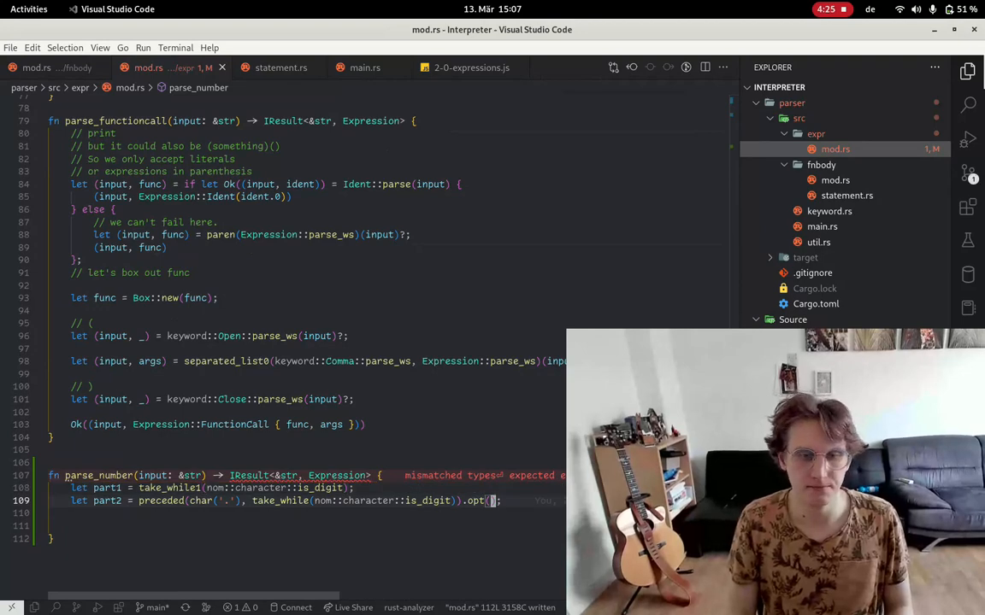
type("olet pa")
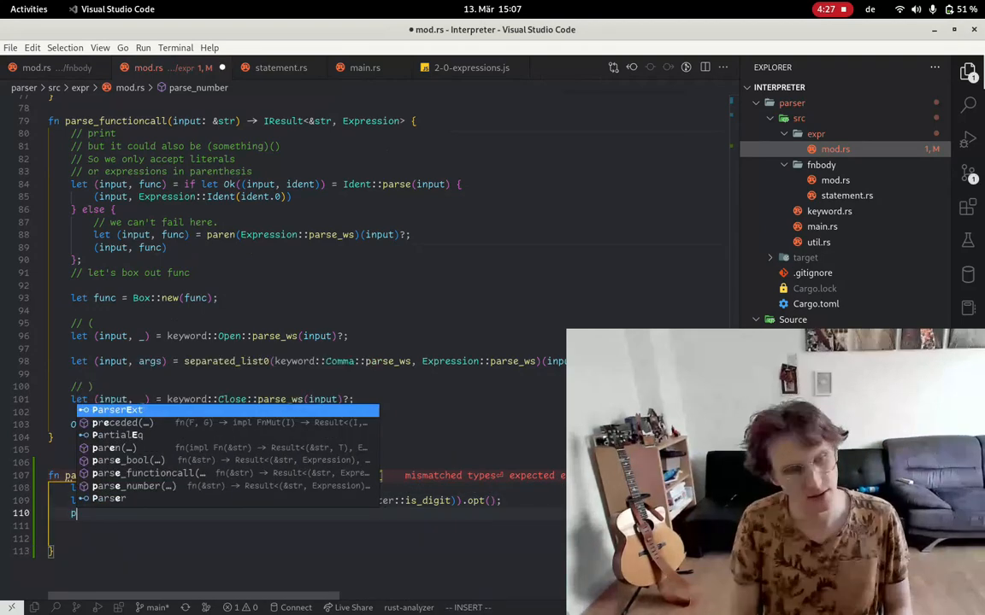
type("rt3")
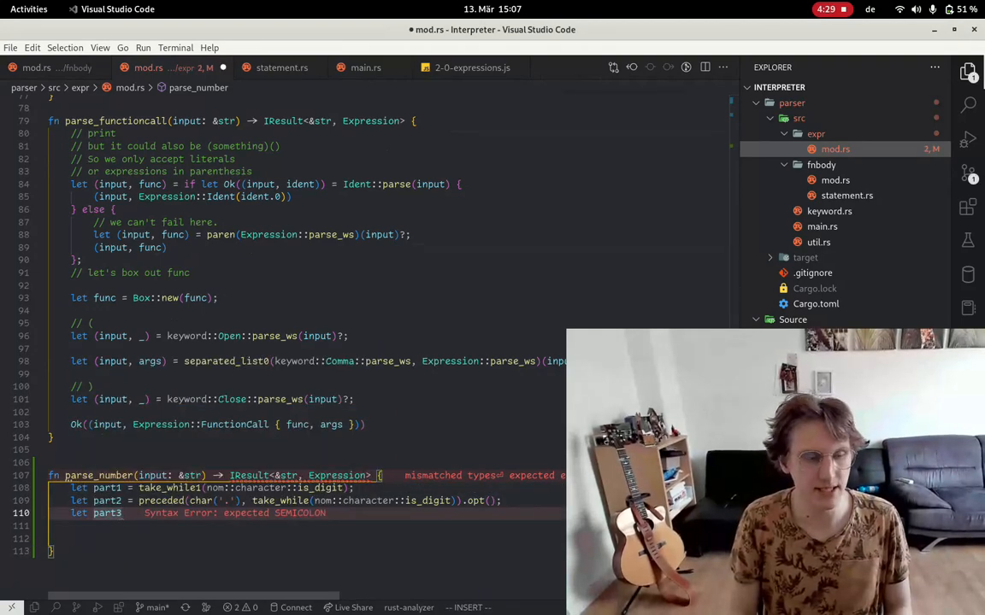
type(" =")
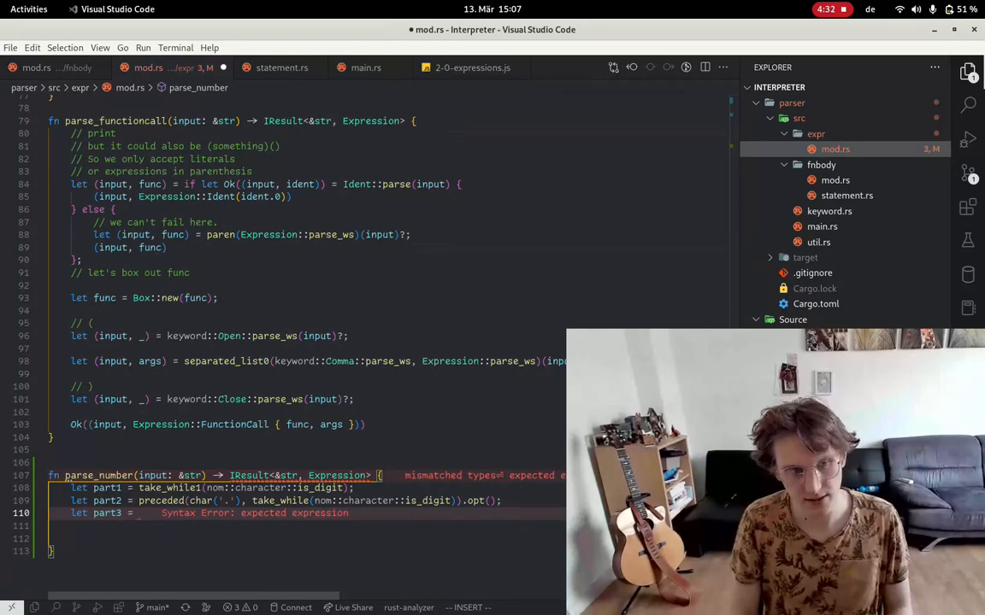
Begin 'let part3 =' with char('e') followed by a char('-') line.
key("Return")
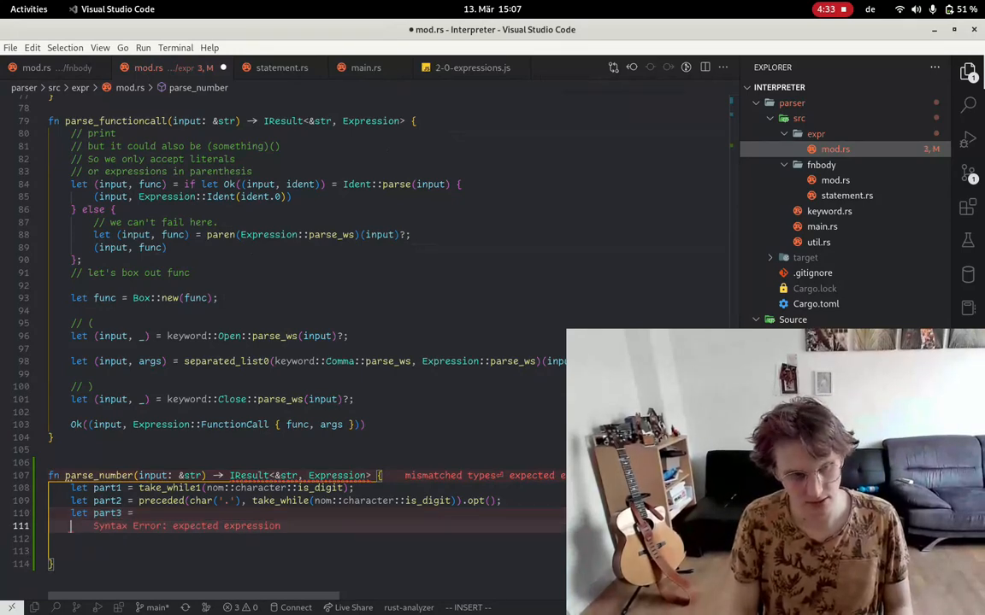
type("char(")
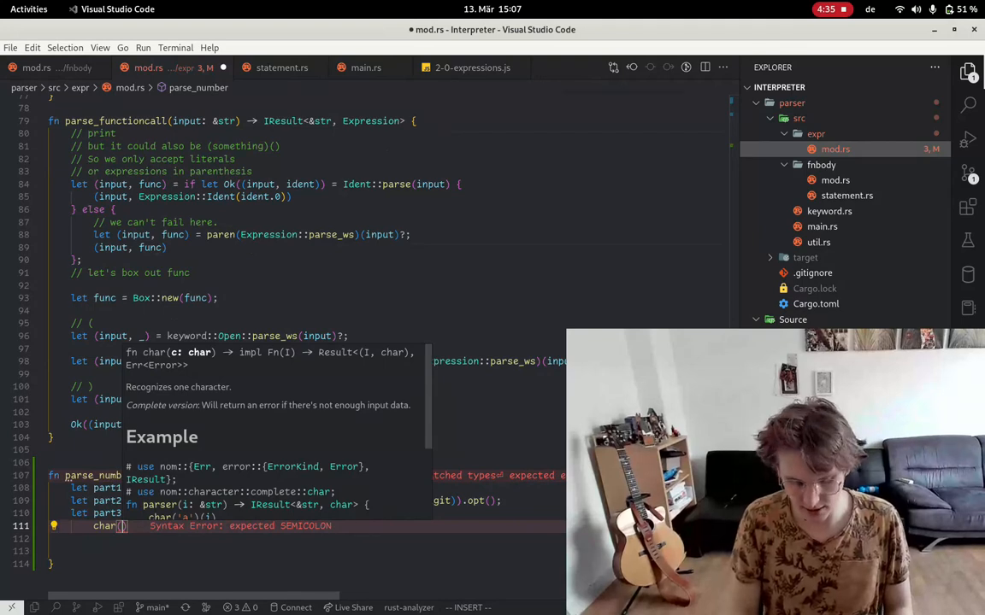
type("'e'")
key("Escape")
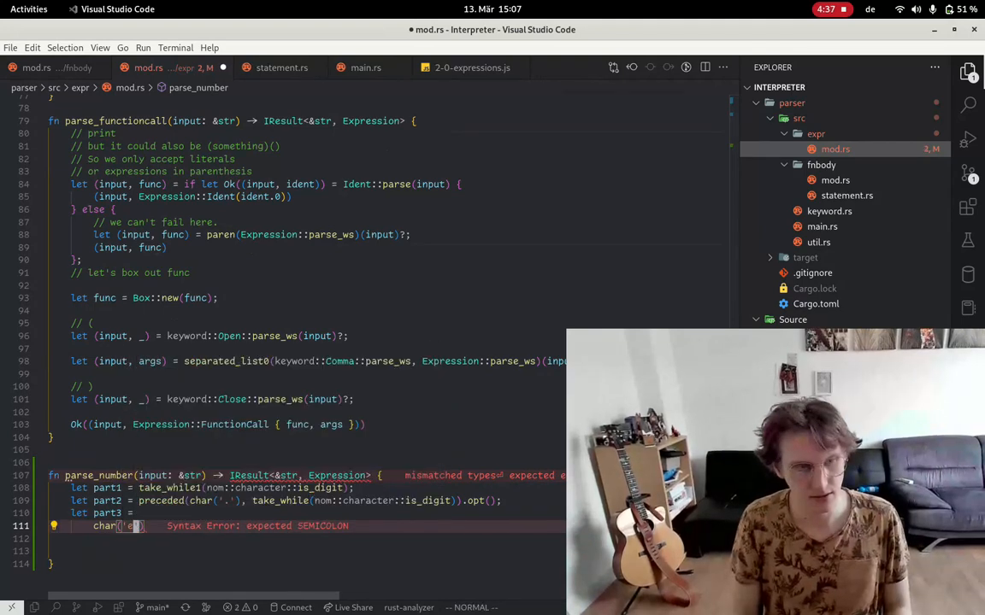
type("A,")
key("Return")
type("char")
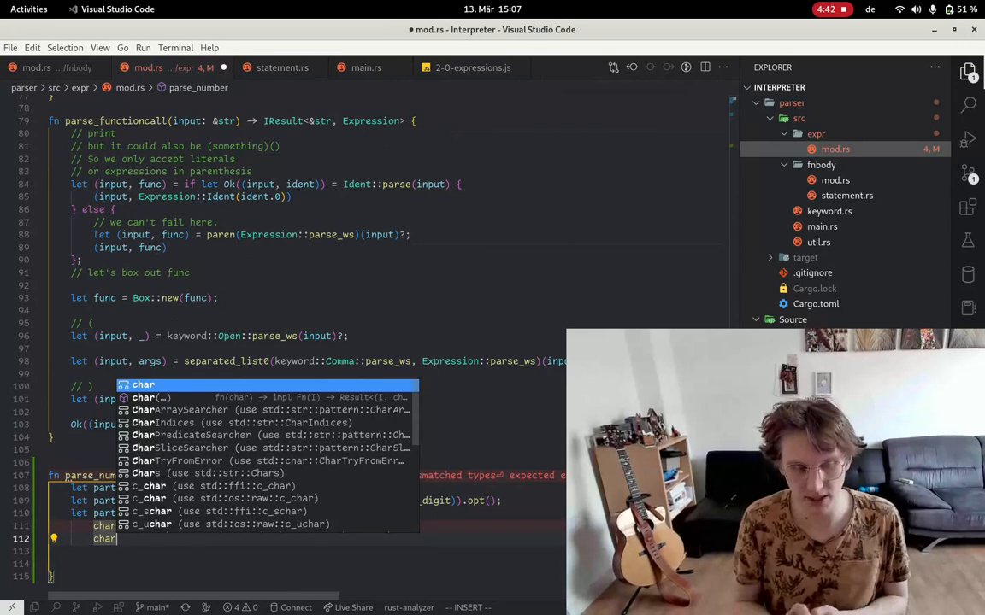
type("(")
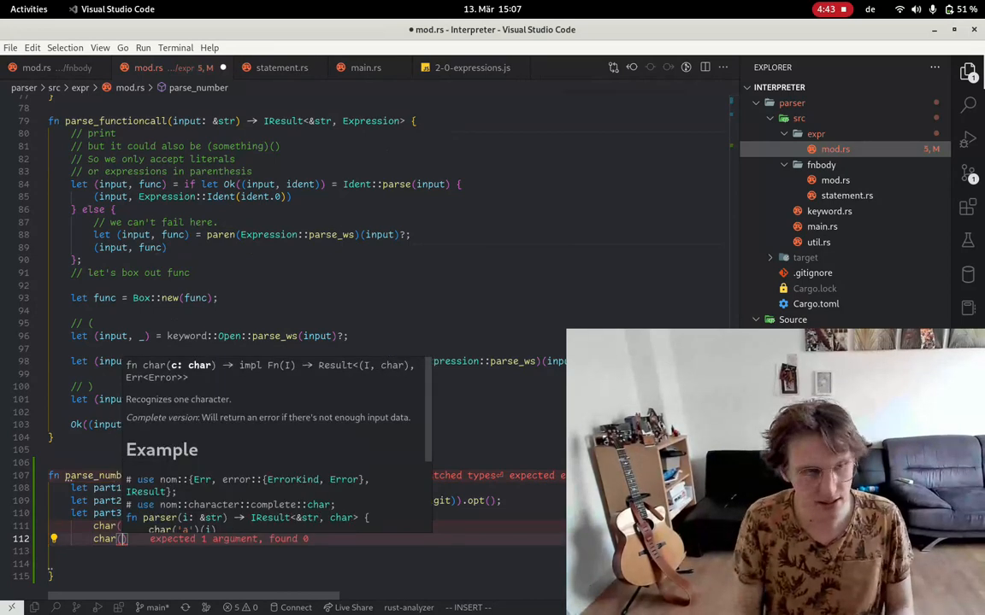
type("'E'")
key("Escape")
type("i(")
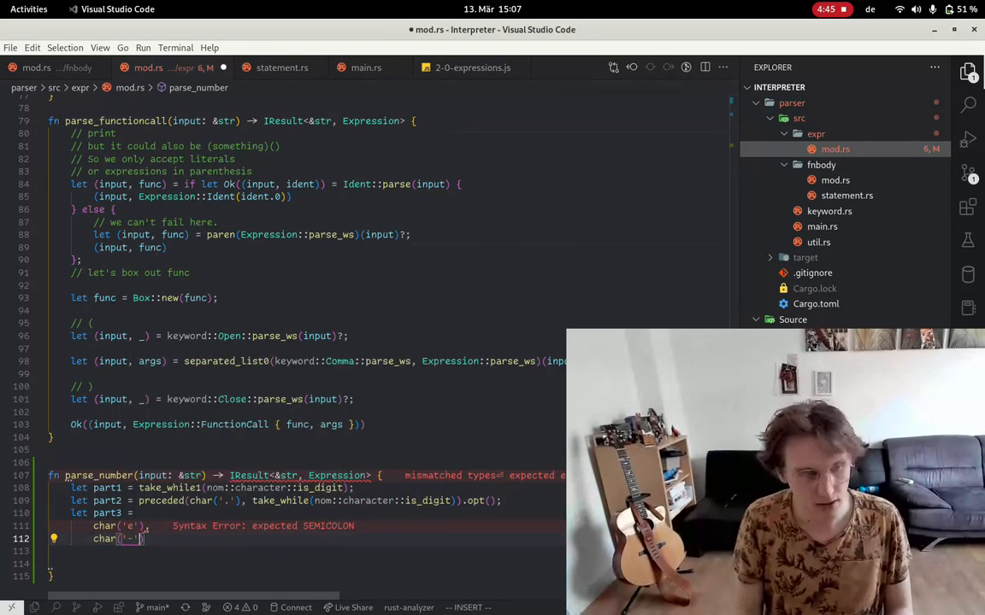
type("Iopt(")
Wrap the minus sign in opt and add a comment explaining the optional minus.
key("Escape")
type("A)")
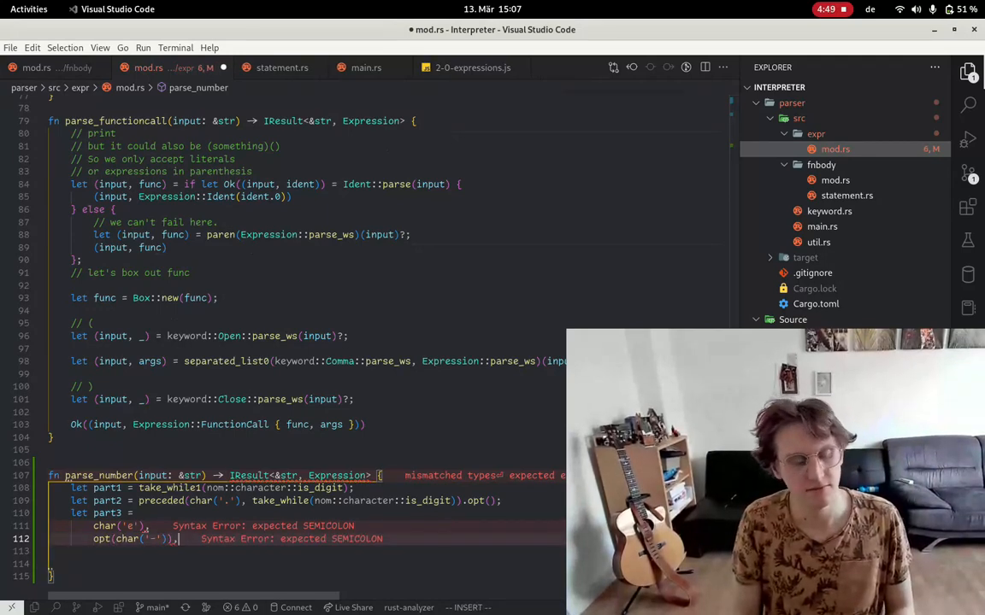
key("Escape")
type("O// there may or may not be a minu")
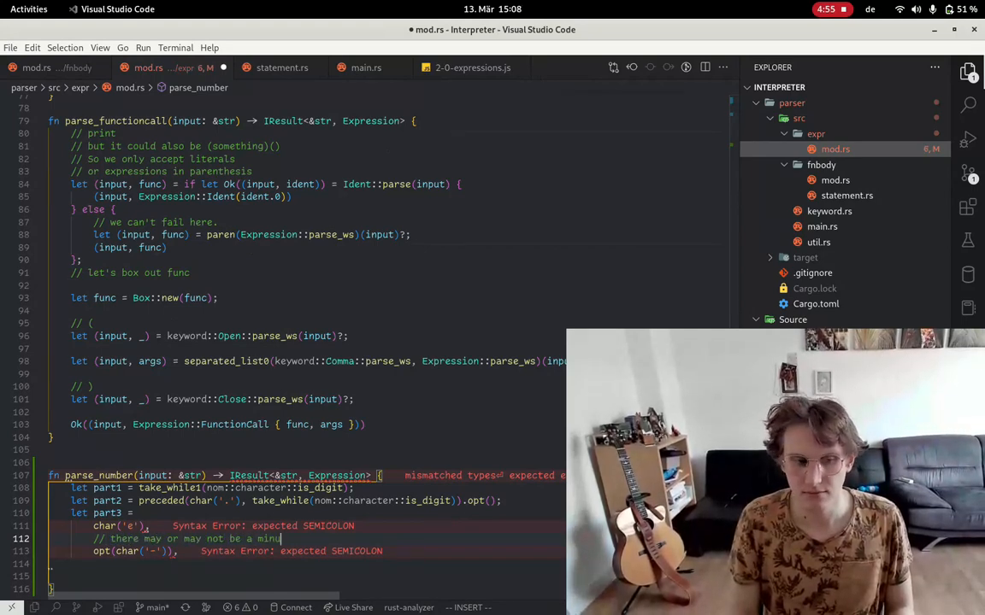
type("a")
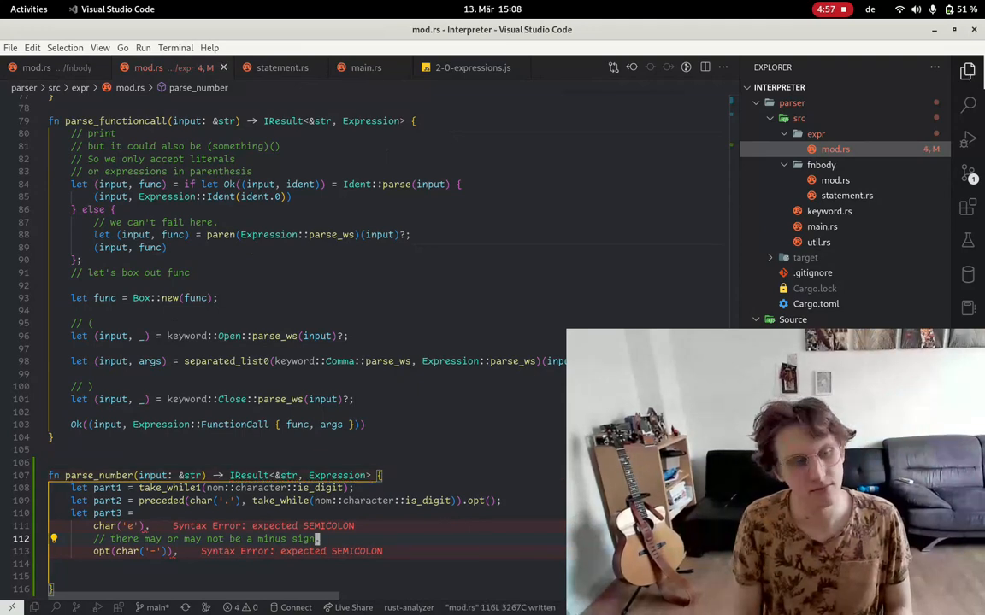
type(".j")
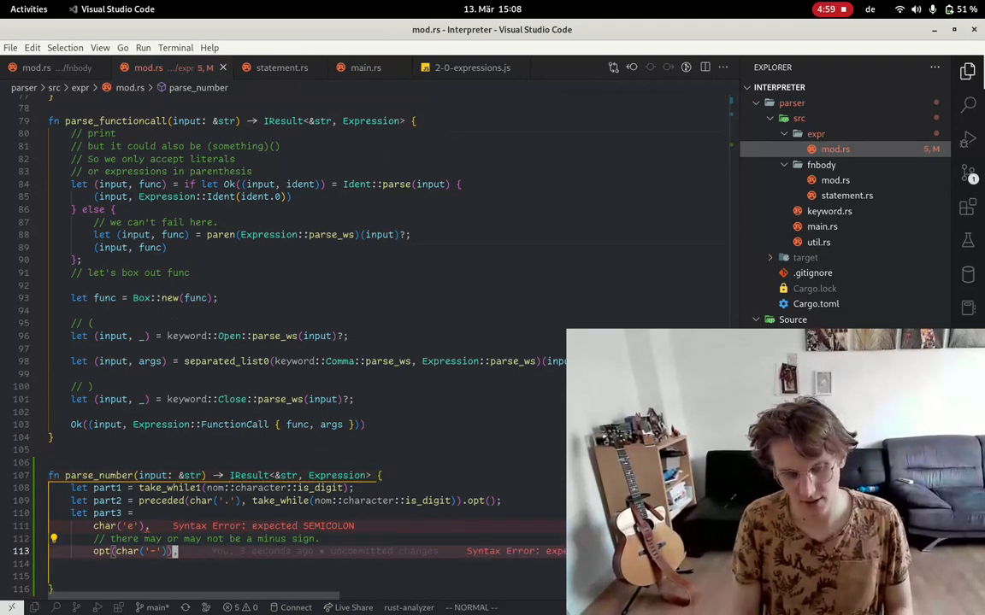
type("a,")
key("Return")
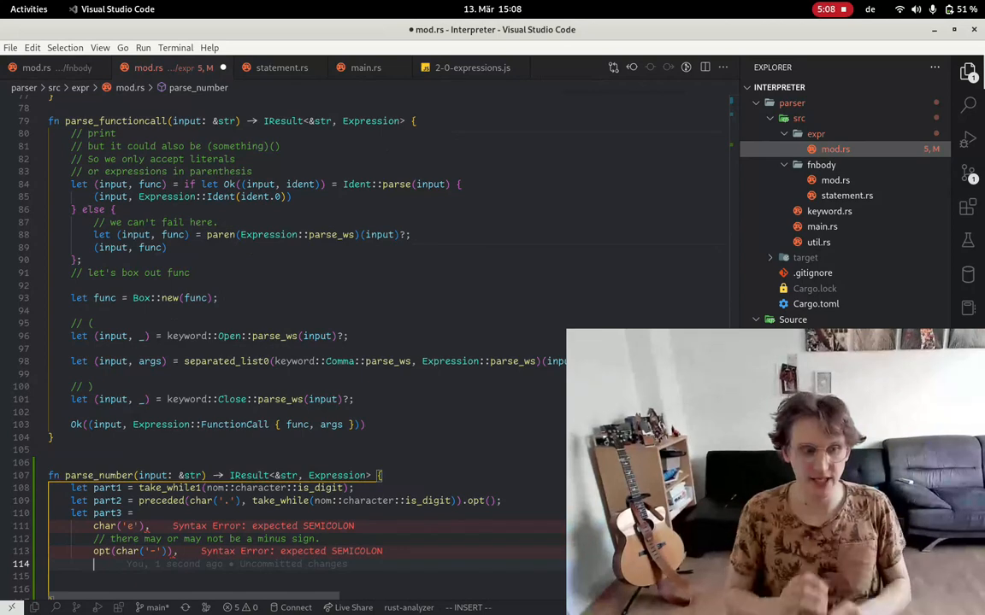
left_click(160, 501)
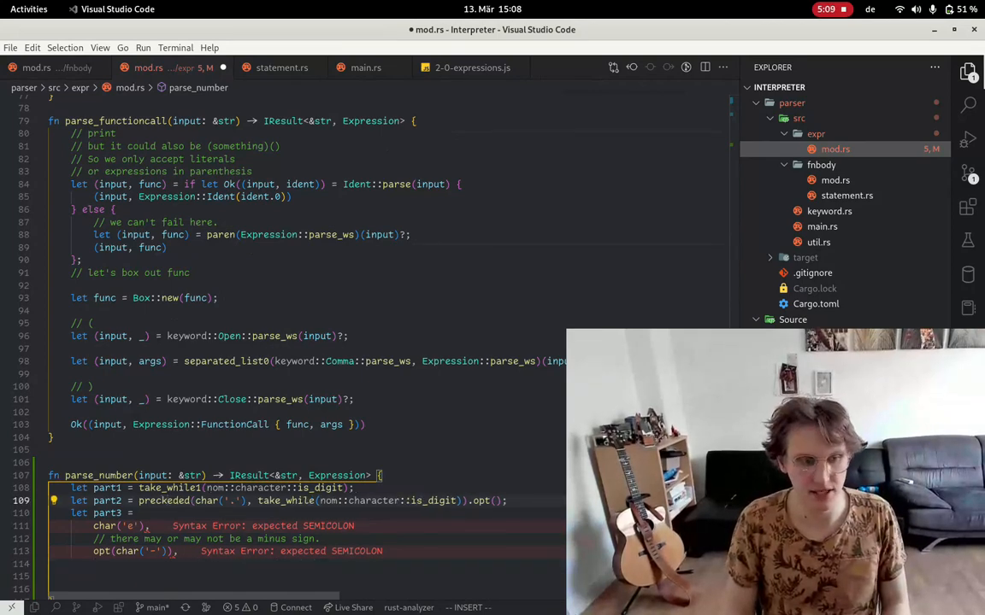
Copy take_while1(nom::character::is_digit) from part1 into part3 and indent it.
key("v")
key("e")
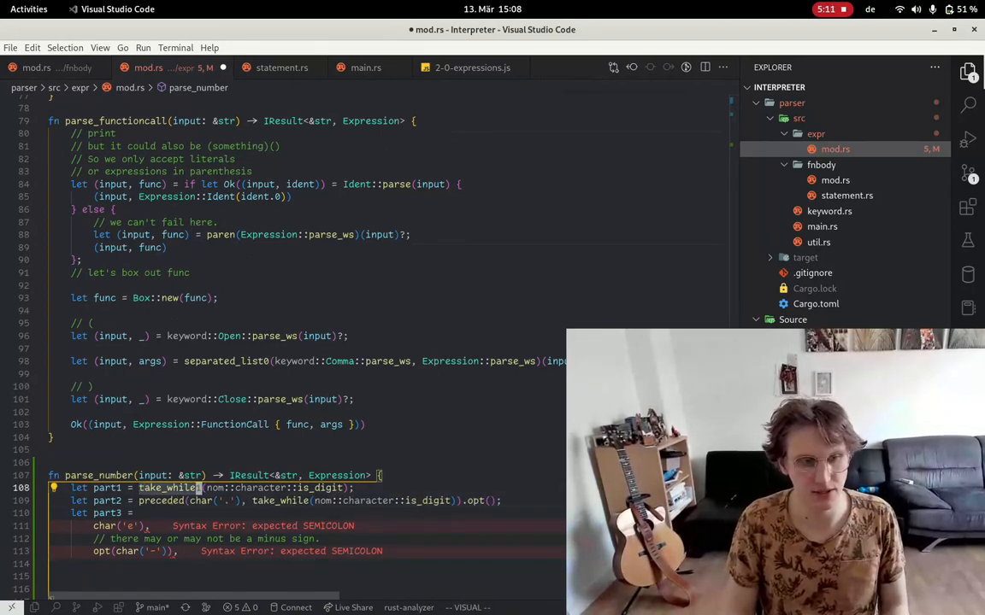
key("e")
key("e")
key("e")
key("e")
key("e")
key("y")
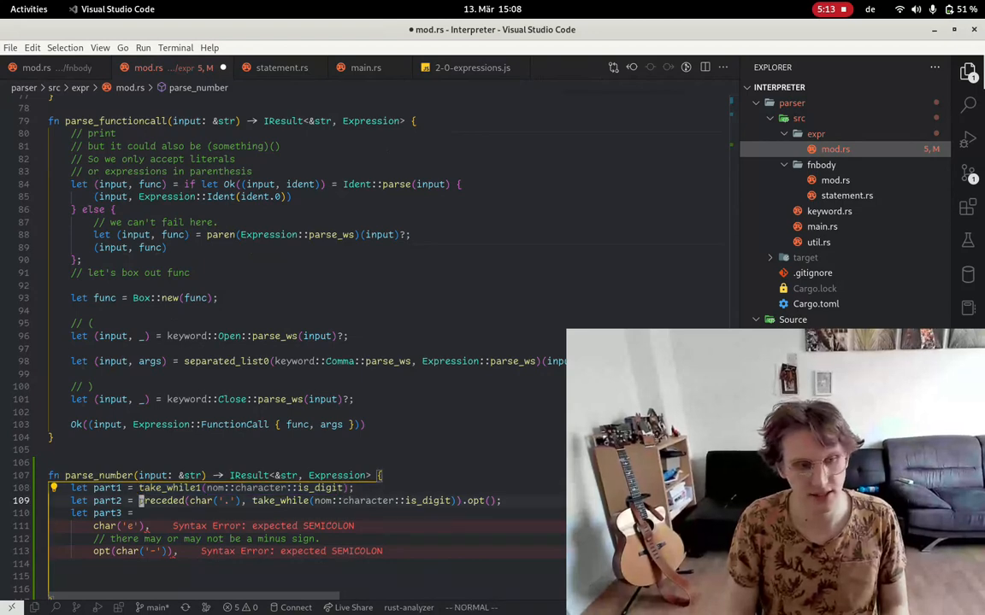
key("j")
key("j")
key("j")
key("p")
key("b")
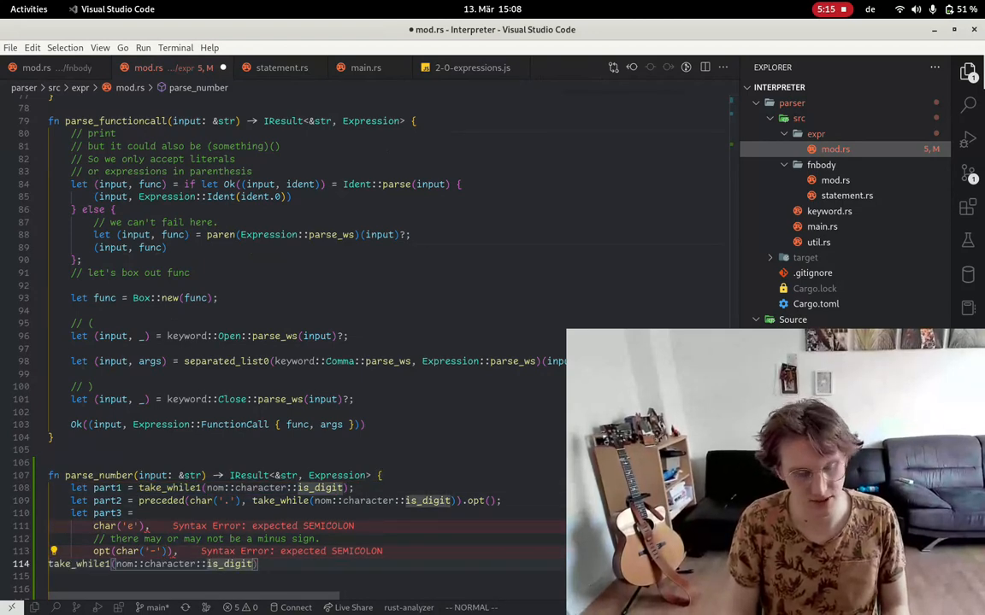
key("greater")
key("greater")
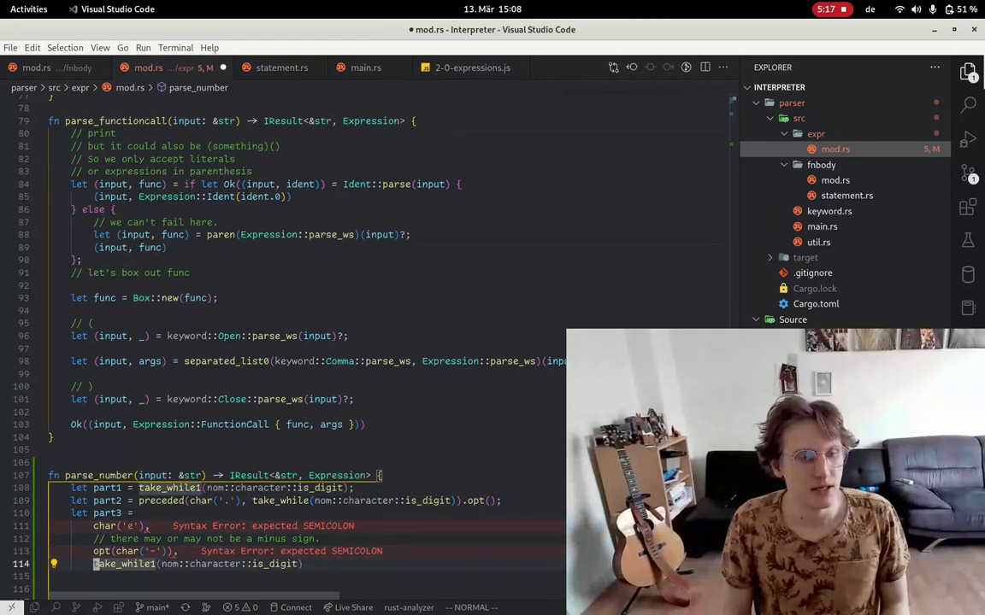
type(";")
Return to the end of the part3 line to continue typing its combinator.
key("k")
key("k")
key("k")
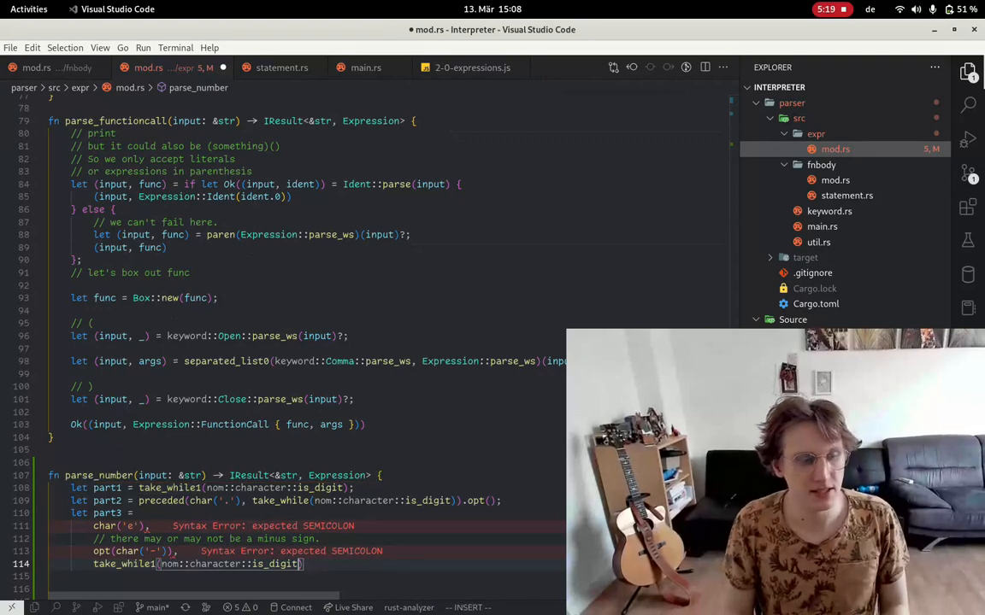
key("dollar")
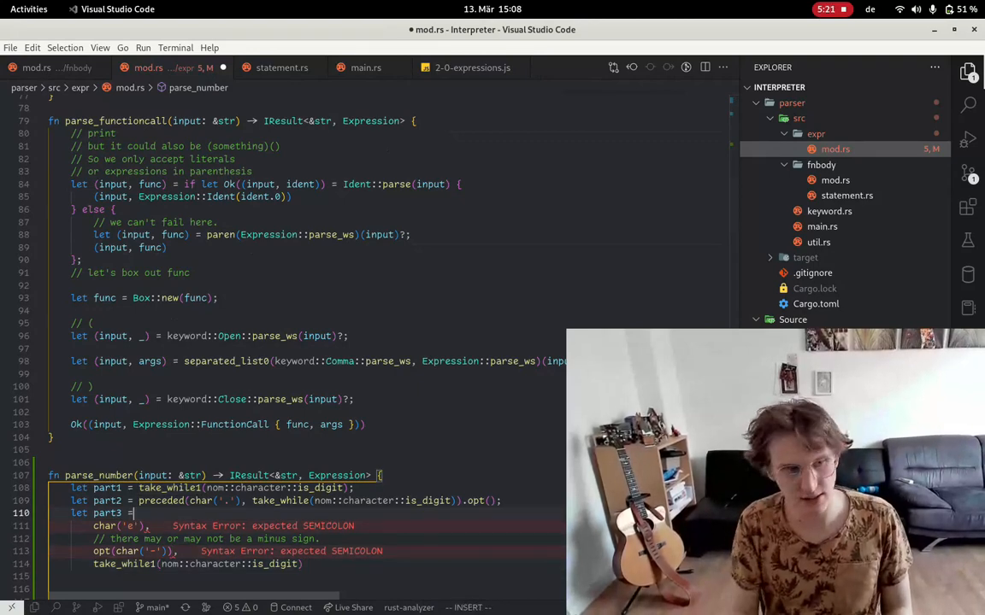
key("k")
key("shift+a")
type(" tup")
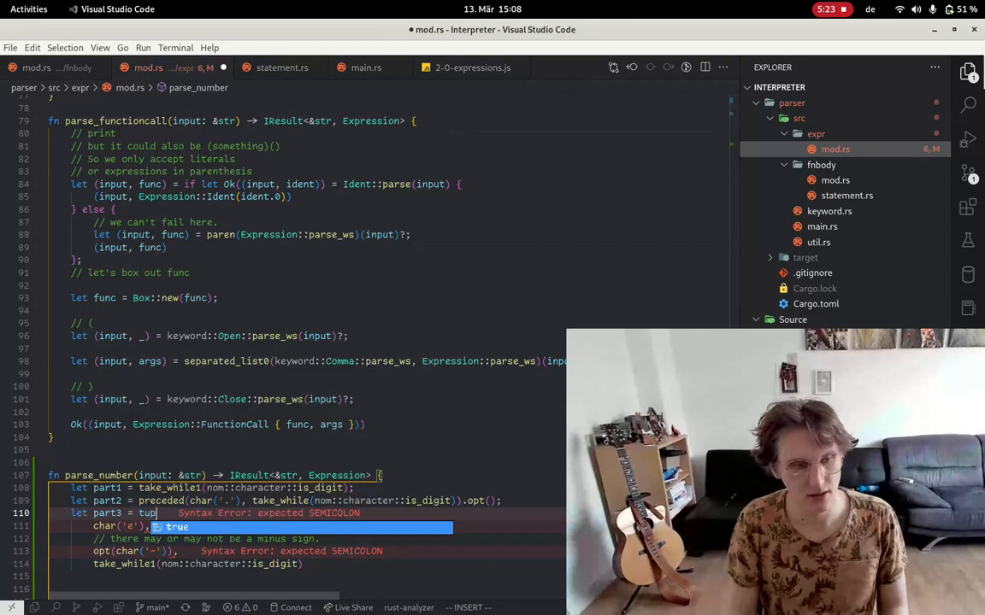
type("le ")
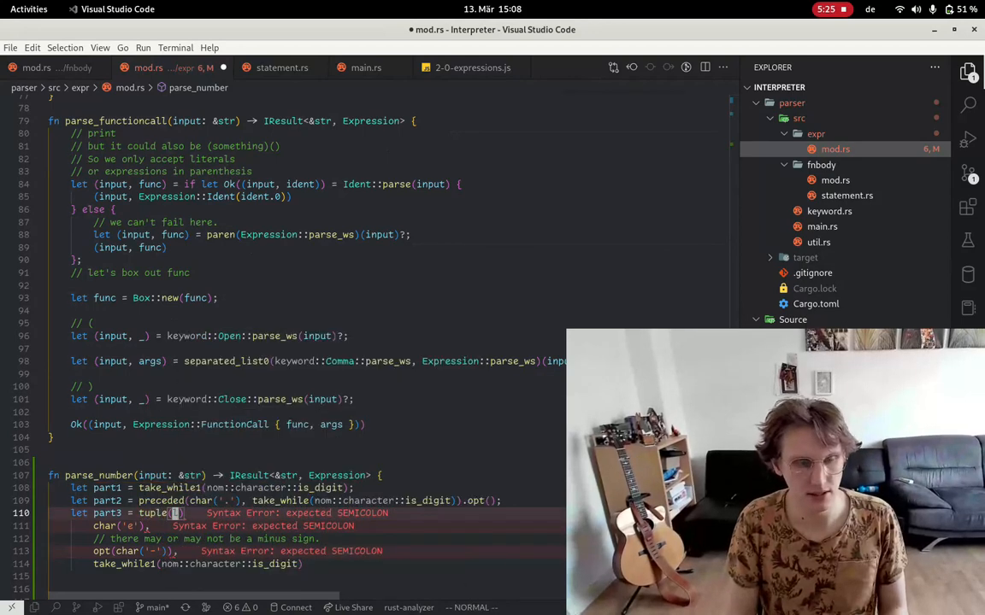
type("(")
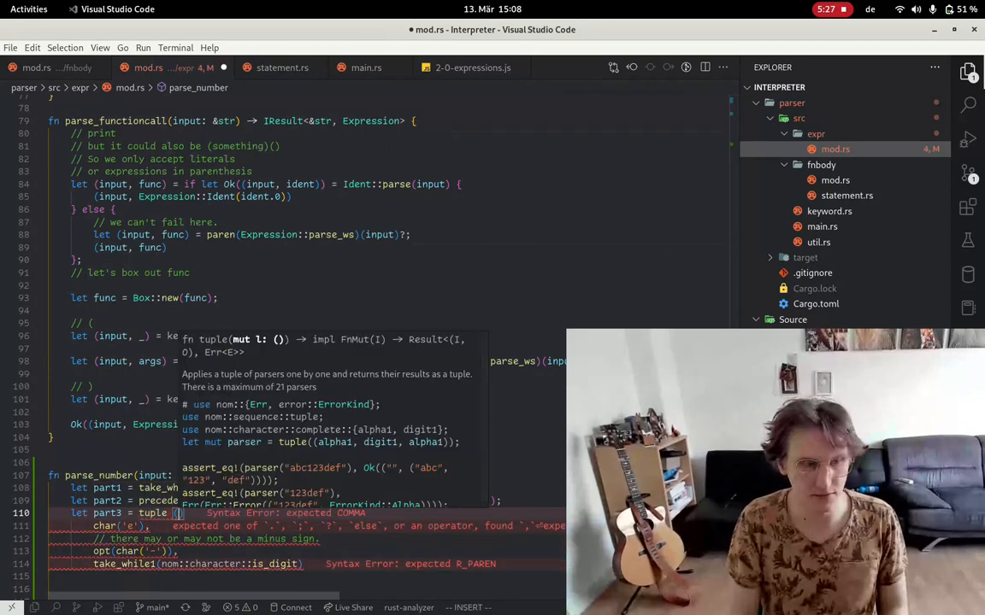
Wrap part3 as tuple((…)).opt() and rewrite its minus sign as char('-').opt(), saving mod.rs.
key("BackSpace")
key("BackSpace")
key("Escape")
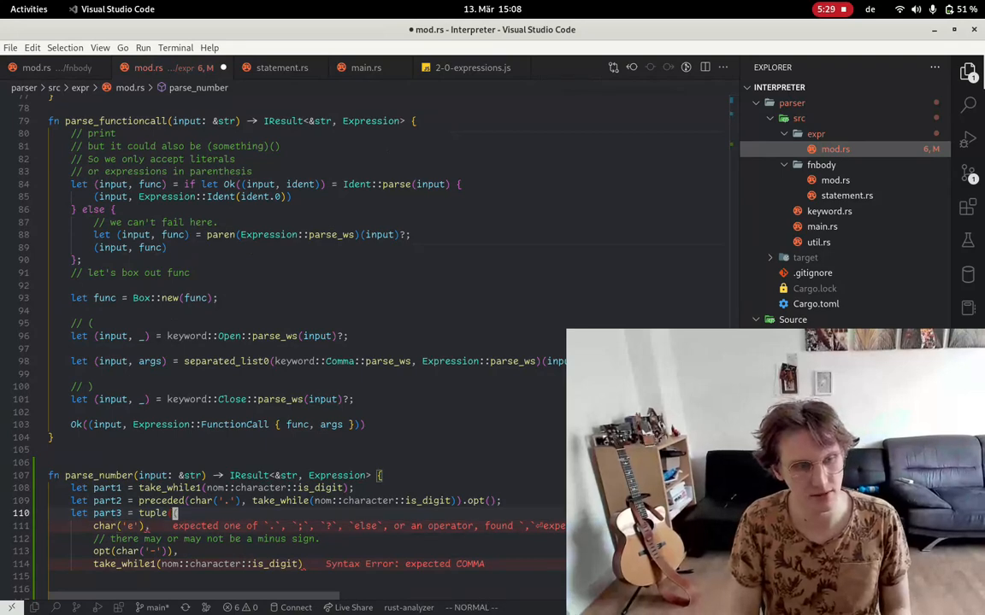
key("j")
key("j")
key("j")
type("A,")
key("Return")
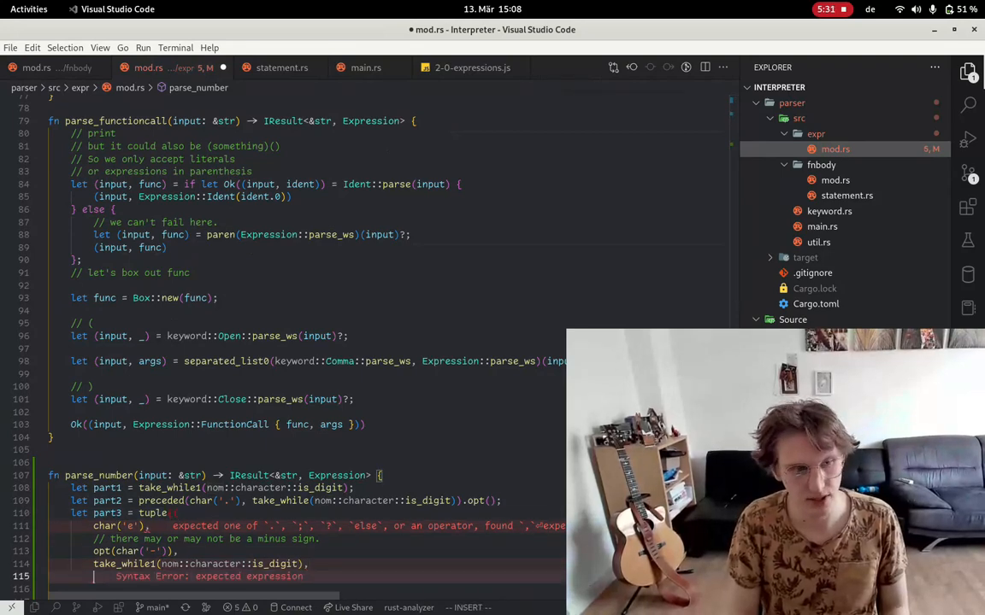
type("))")
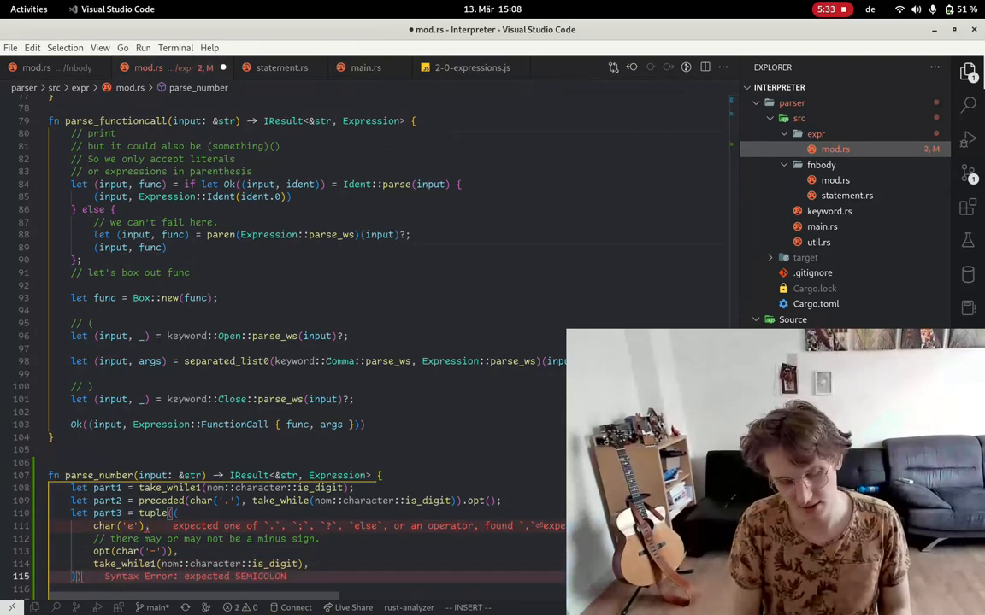
type(".opt();")
key("Escape")
type(":w")
key("Return")
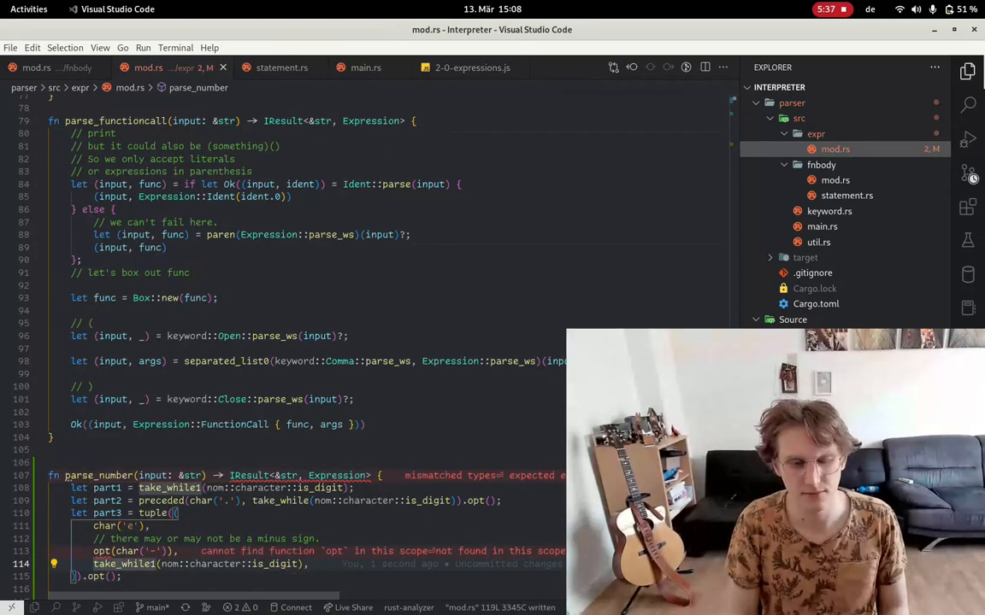
type("k")
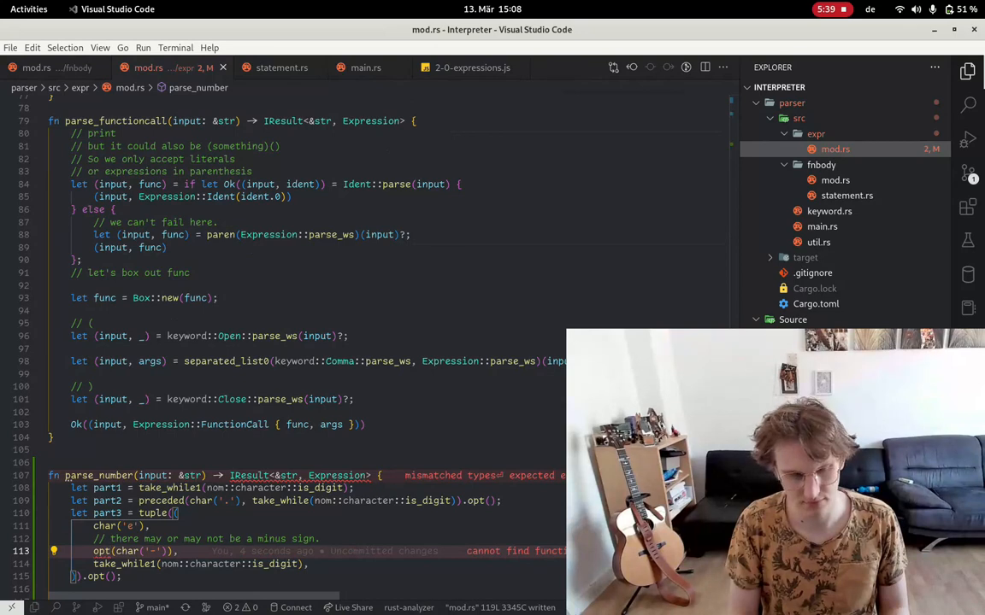
type("dw")
type("xf)s")
type(".op")
key("Tab")
type(",")
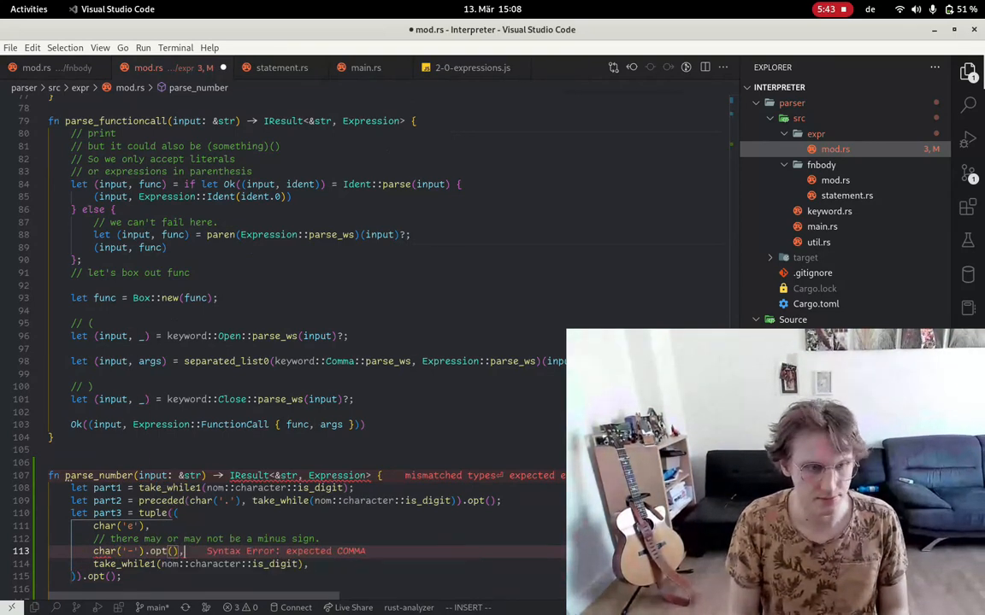
Save the minus-sign line and check the hover documentation for the char parser.
key("Escape")
key("Return")
type(":w")
key("Return")
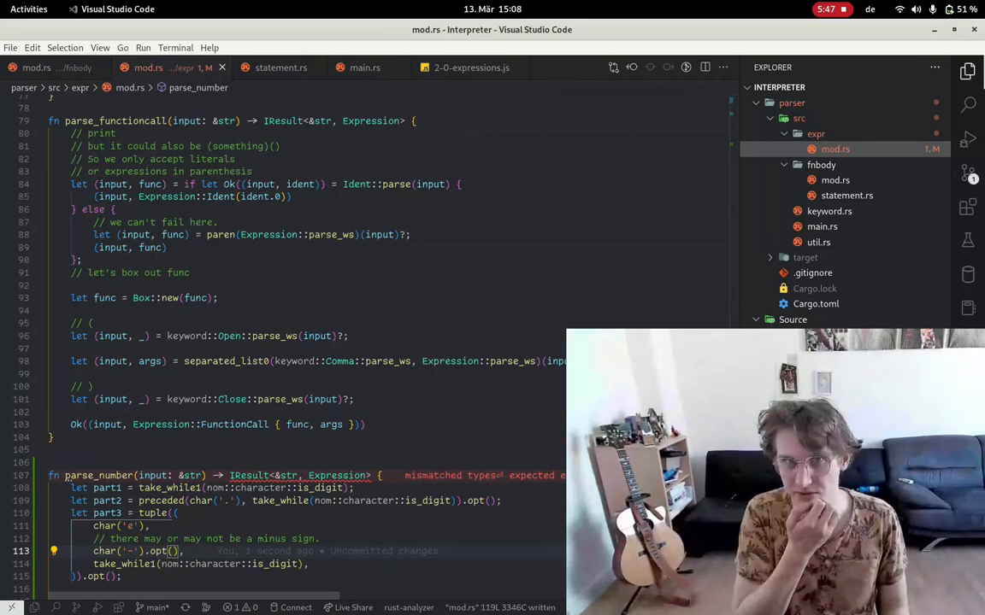
key("b")
key("b")
key("v")
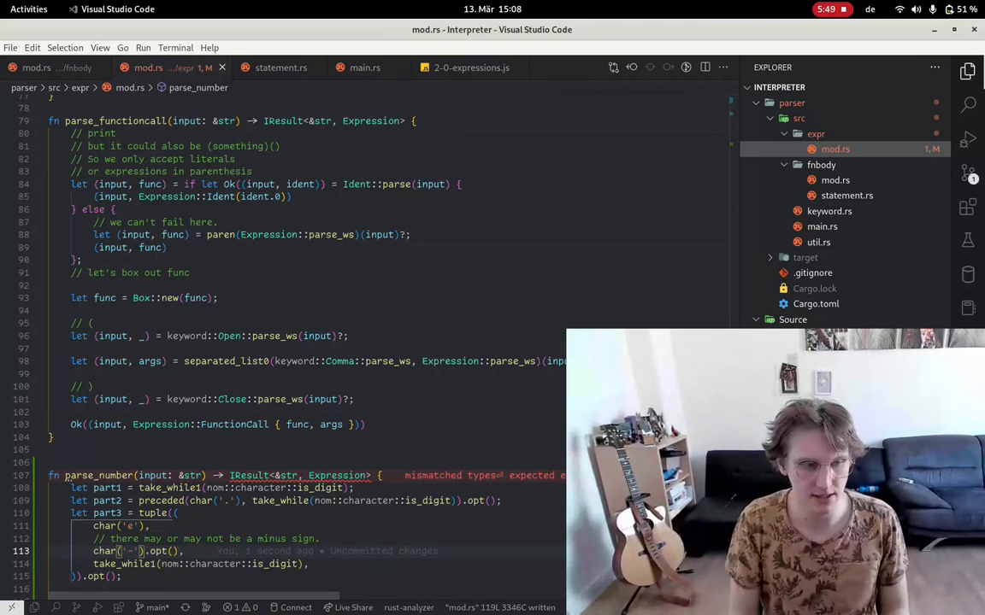
key("e")
key("e")
key("e")
key("shift+k")
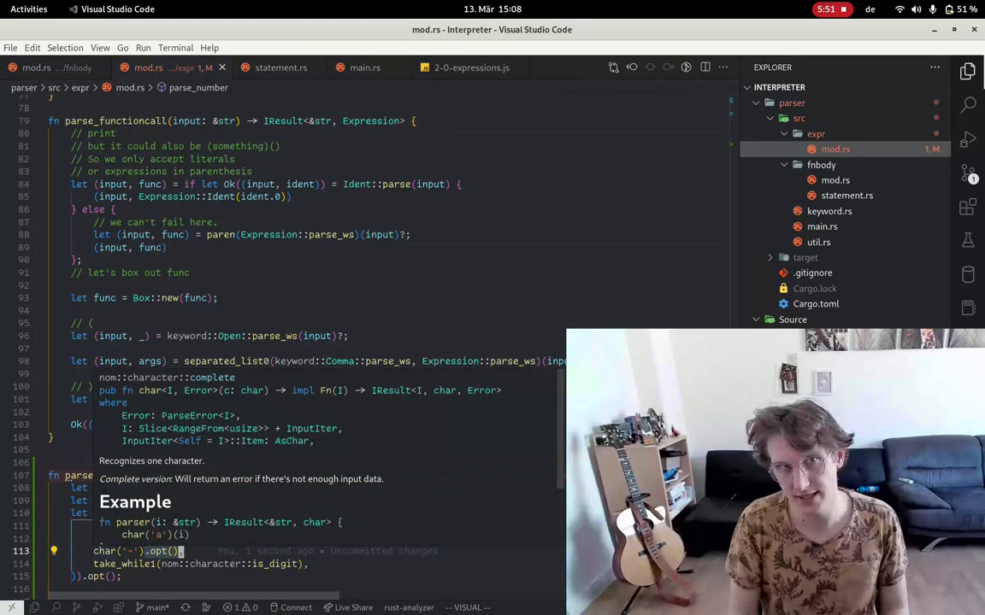
key("Escape")
key("Escape")
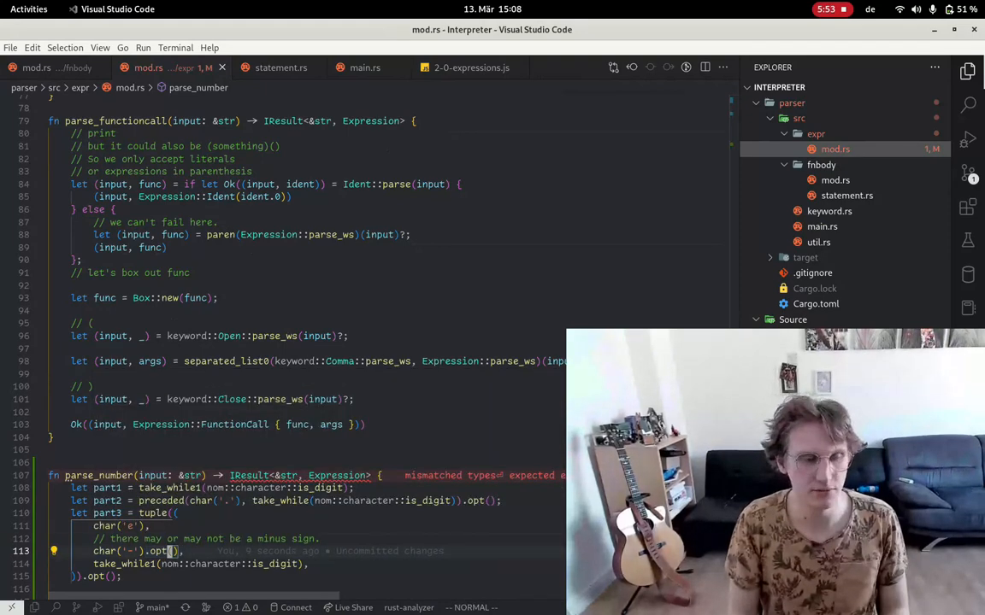
type("oopt(char")
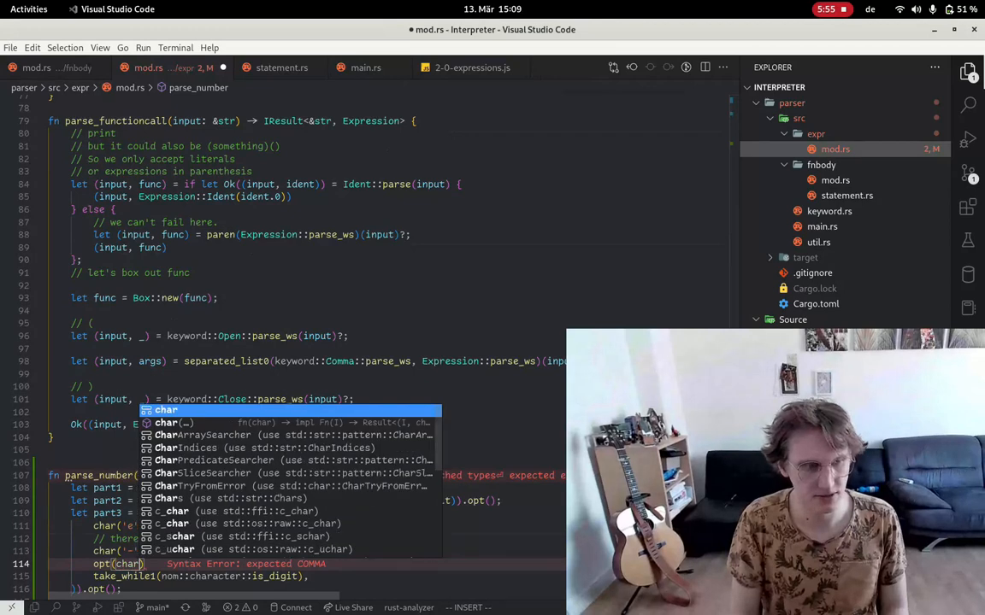
type("('-')")
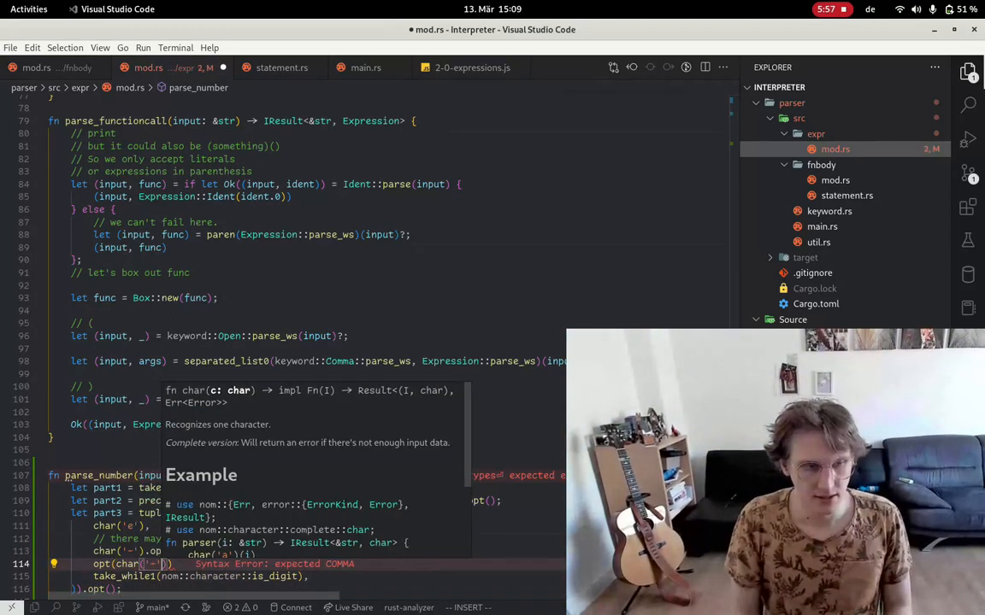
Discard the experimental opt(char('-')) line and save mod.rs with the comma error cleared.
key("Escape")
key("d")
key("d")
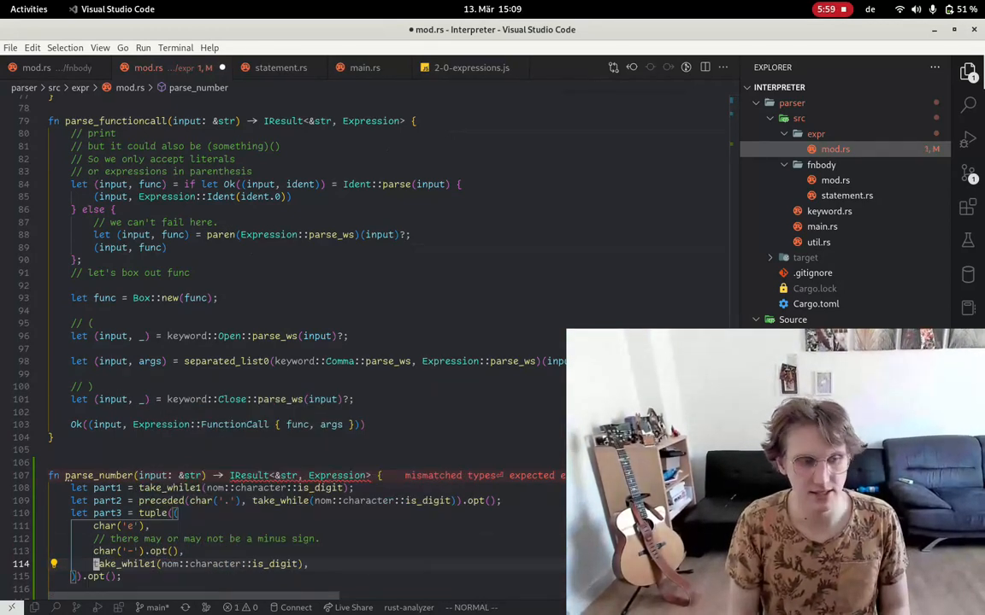
key("ctrl+s")
key("k")
key("shift+v")
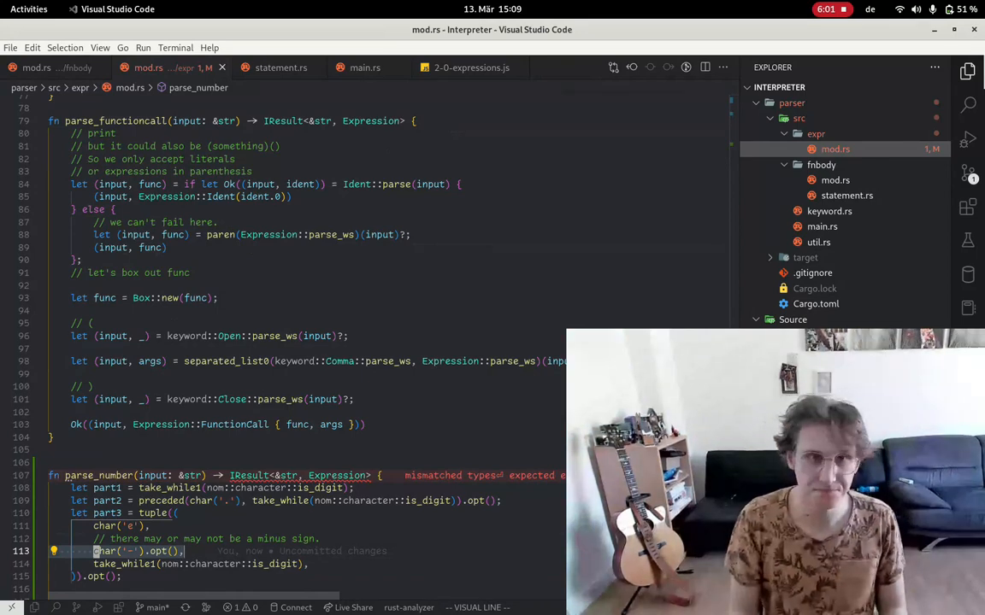
key("Escape")
key("ctrl+s")
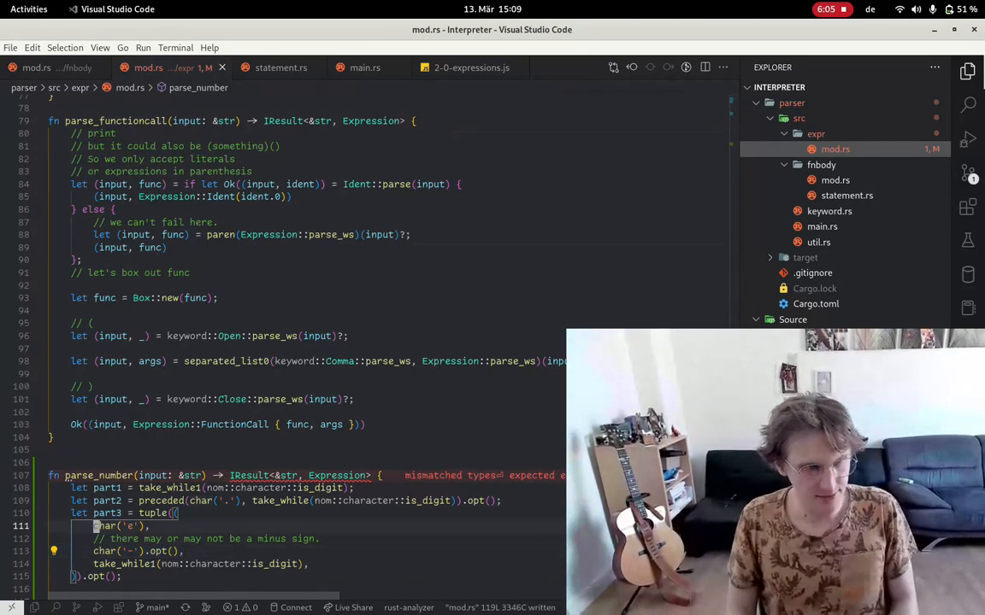
Rename part3 to exponent and abandon a rename of part2.
key("k")
key("k")
key("k")
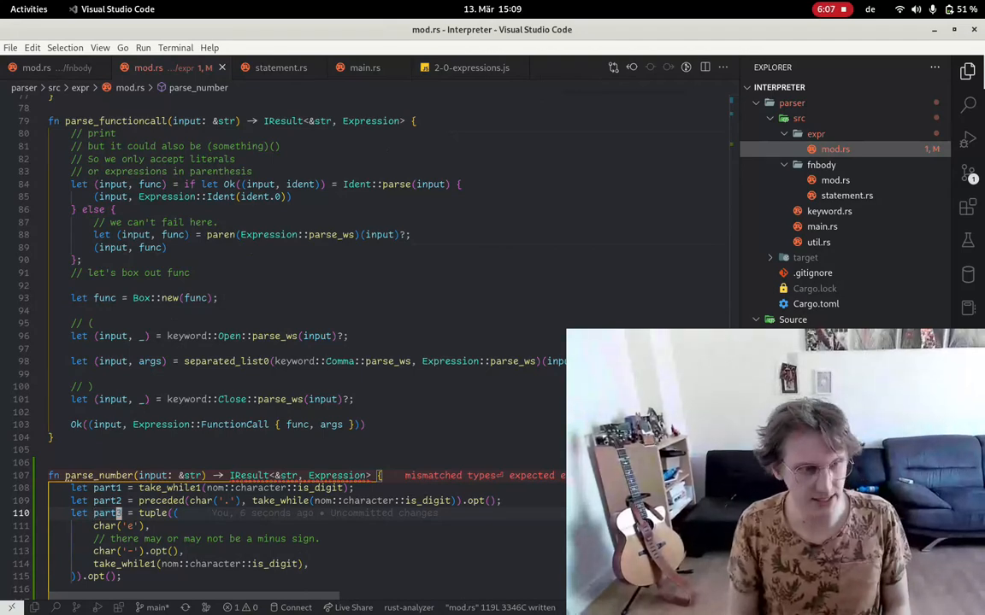
key("x")
key("u")
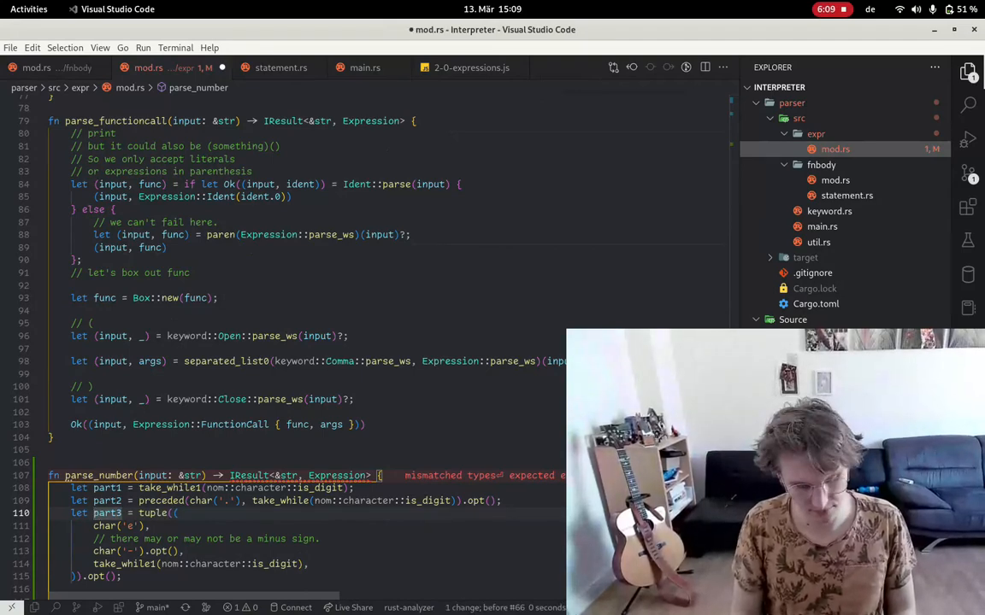
type("cwexponent")
key("Escape")
key("k")
key("c")
key("w")
key("Escape")
key("u")
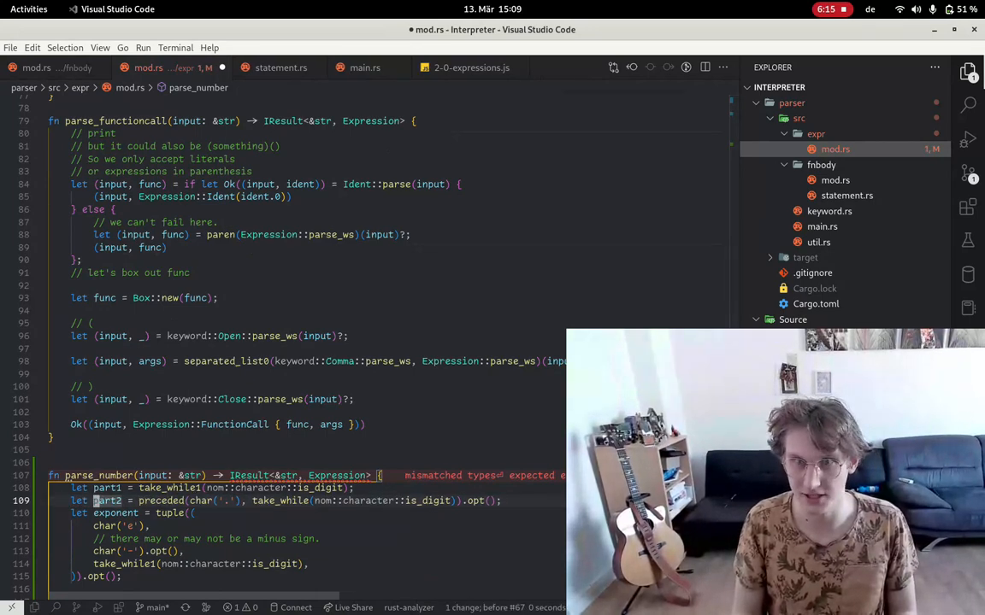
Rename part1 to wholenumber and save the file.
key("k")
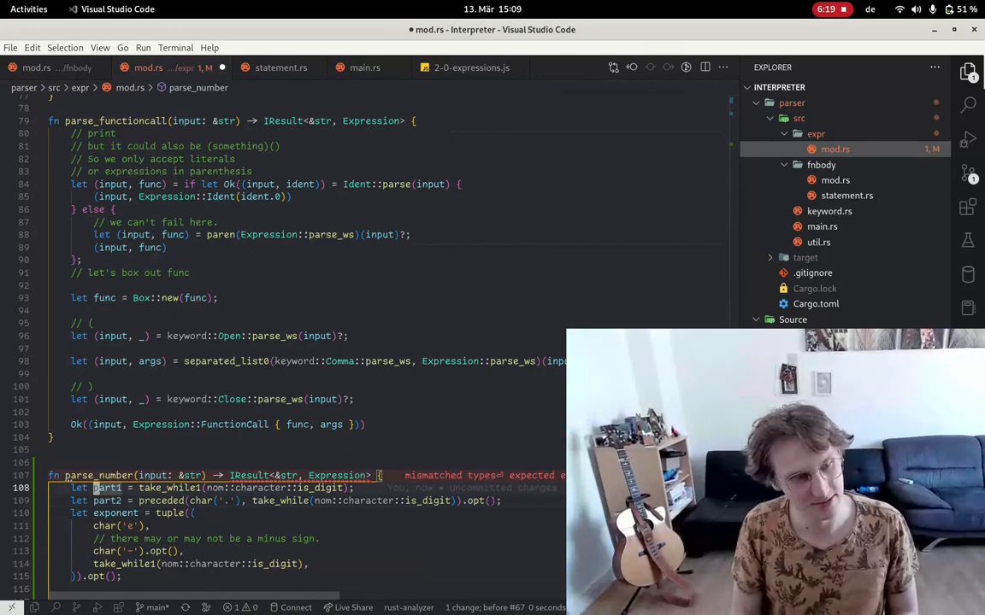
type("cw")
type("whoe")
key("BackSpace")
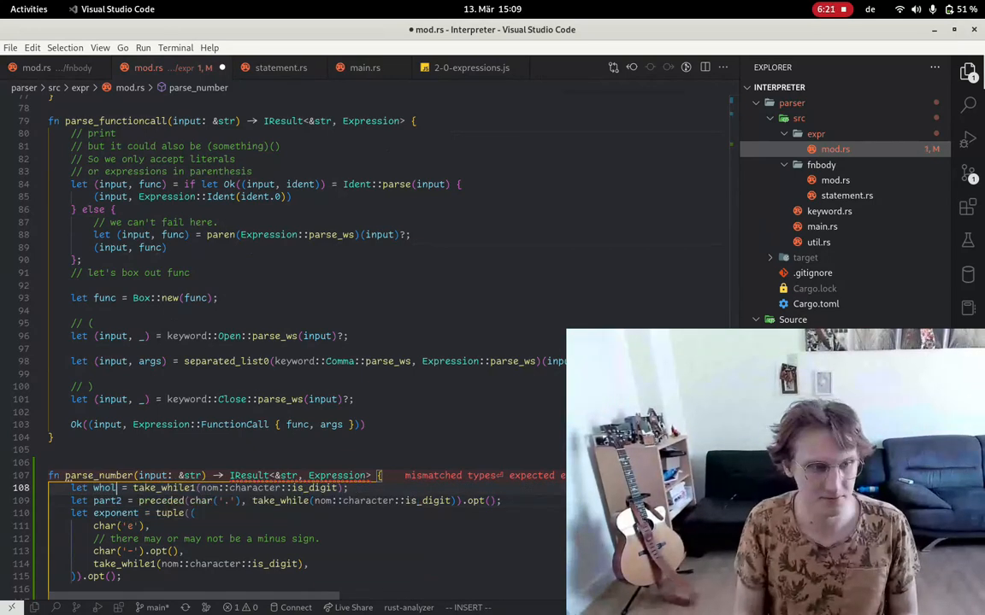
type("lenumber")
key("Escape")
type("j^")
type(":w")
key("Return")
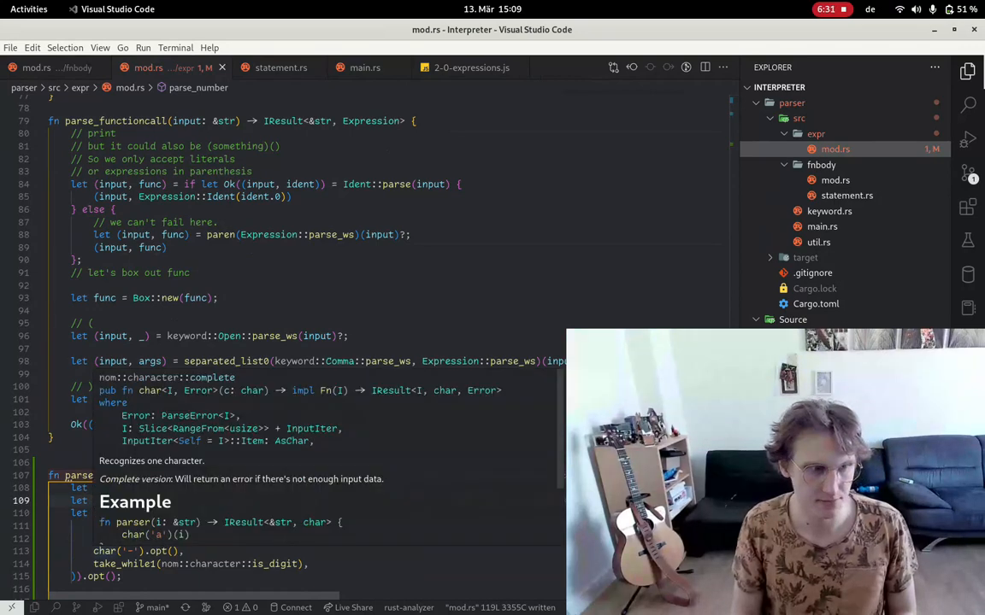
Try renaming part2 to floating, undo it back to part2, and save.
key("Escape")
type("ciw")
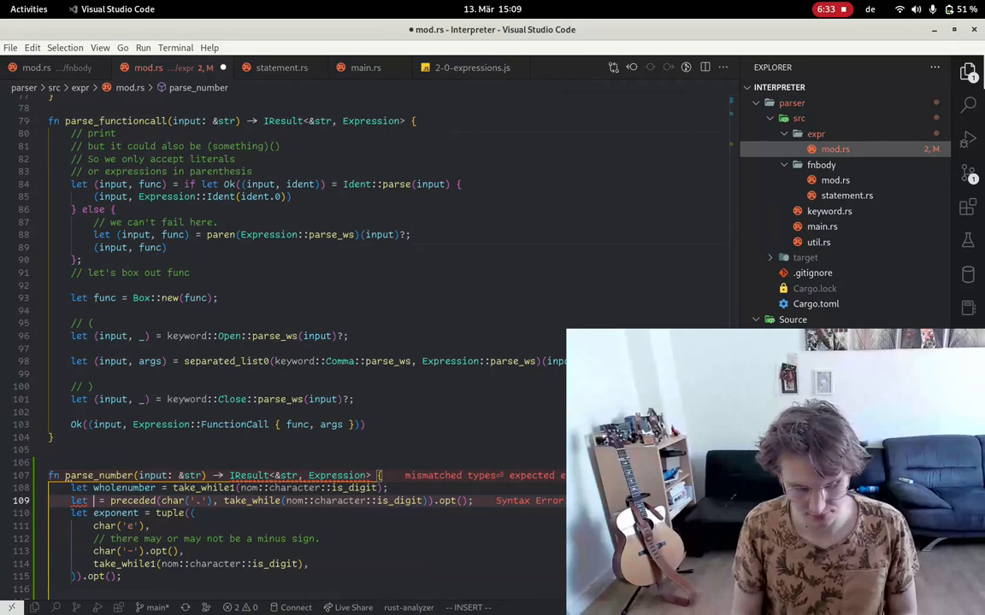
type("floating")
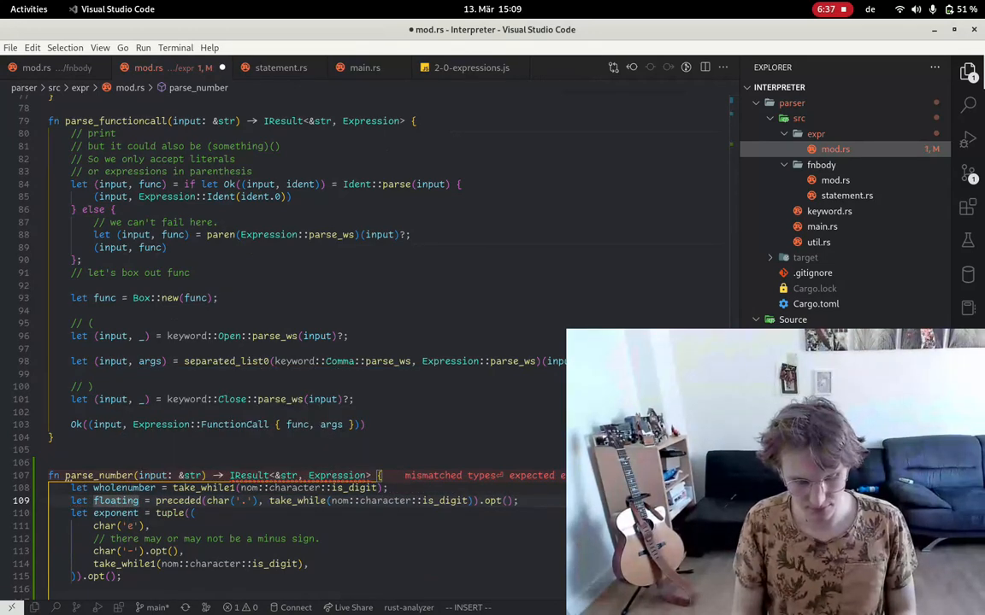
key("BackSpace")
key("BackSpace")
key("BackSpace")
key("Escape")
key("u")
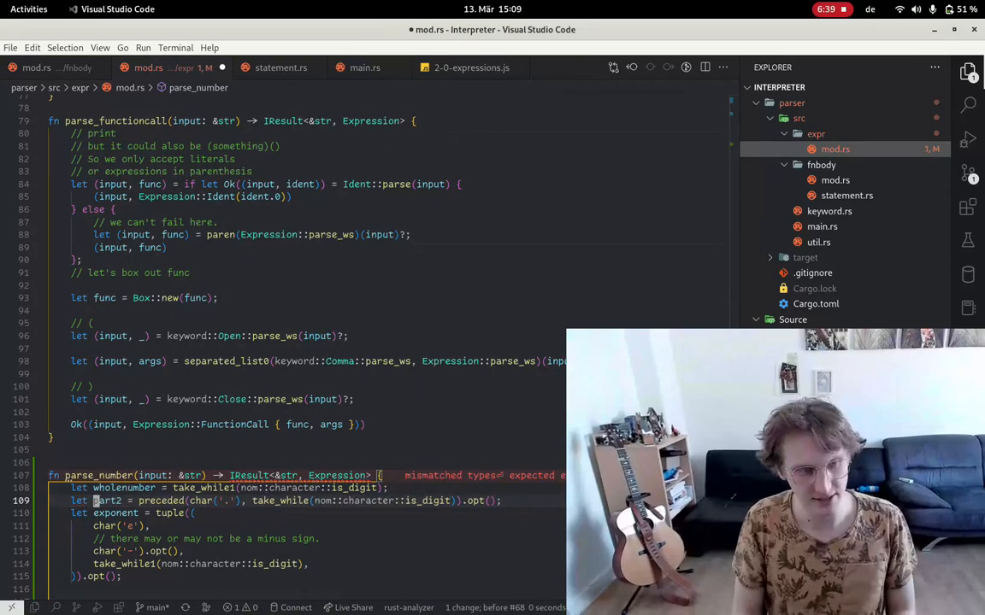
key("ctrl+s")
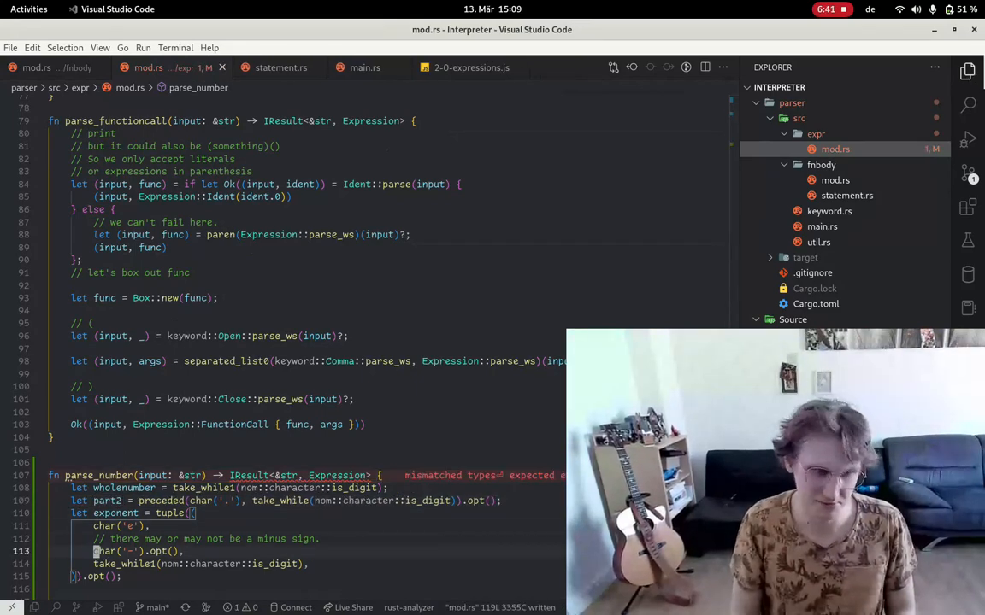
Write tuple((wholenumber, part2, exponent)) on a new line below the exponent definition and save.
key("j")
key("j")
key("j")
key("o")
key("Return")
key("Return")
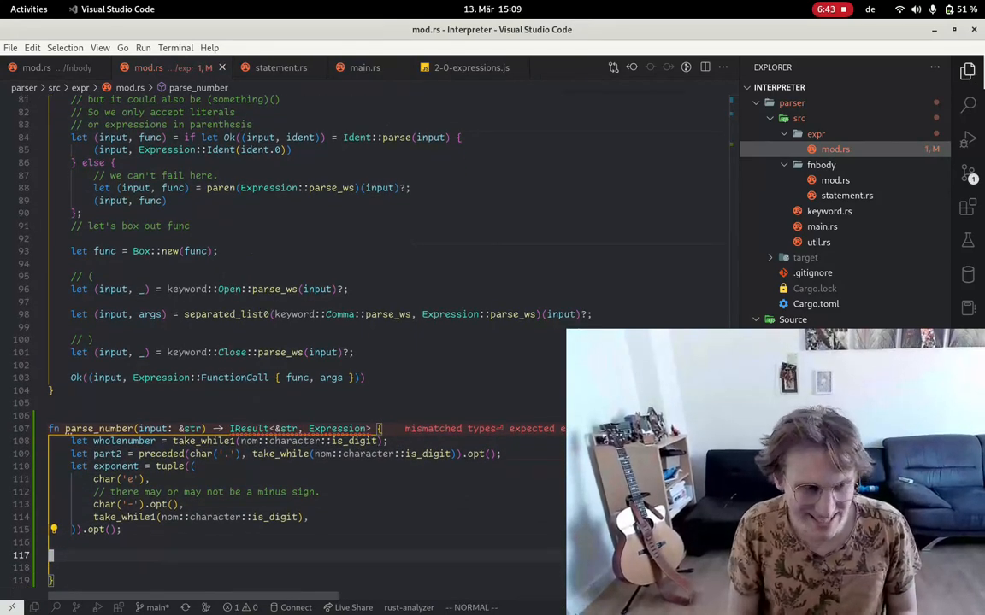
key("Escape")
key("j")
key("i")
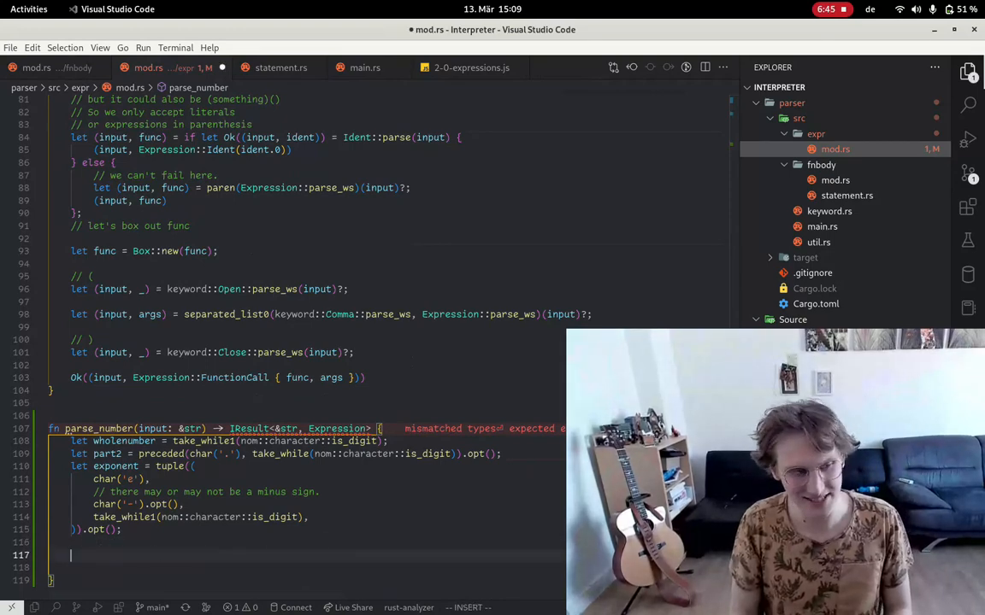
type("tuple((")
key("BackSpace")
type("(")
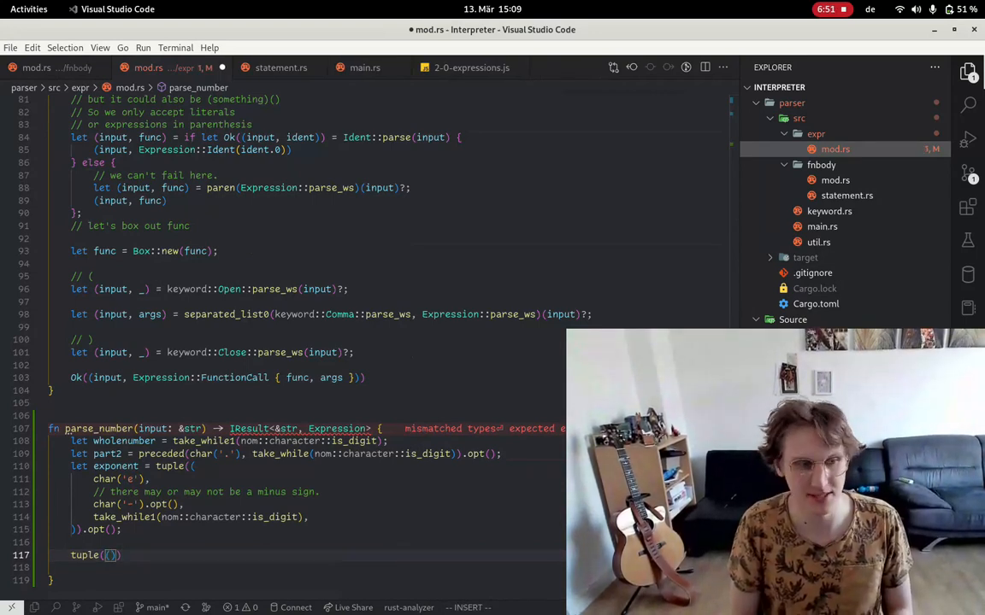
type("whhile")
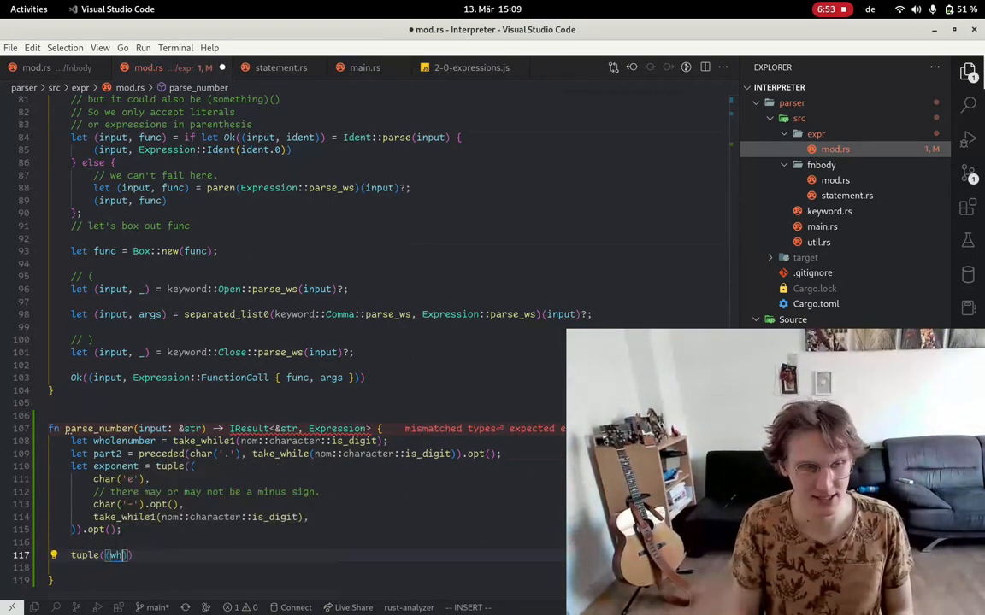
type("ol")
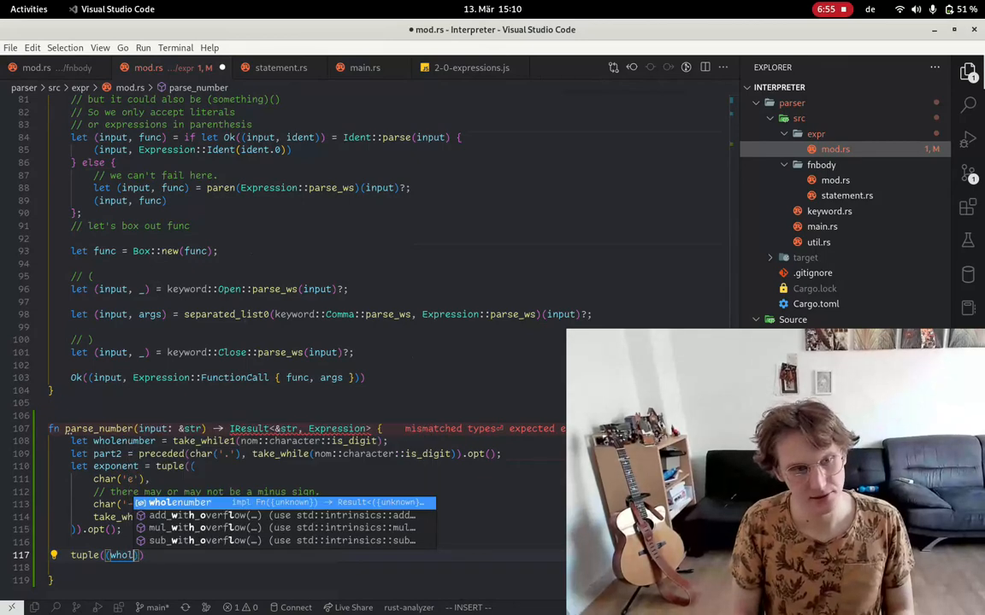
key("Tab")
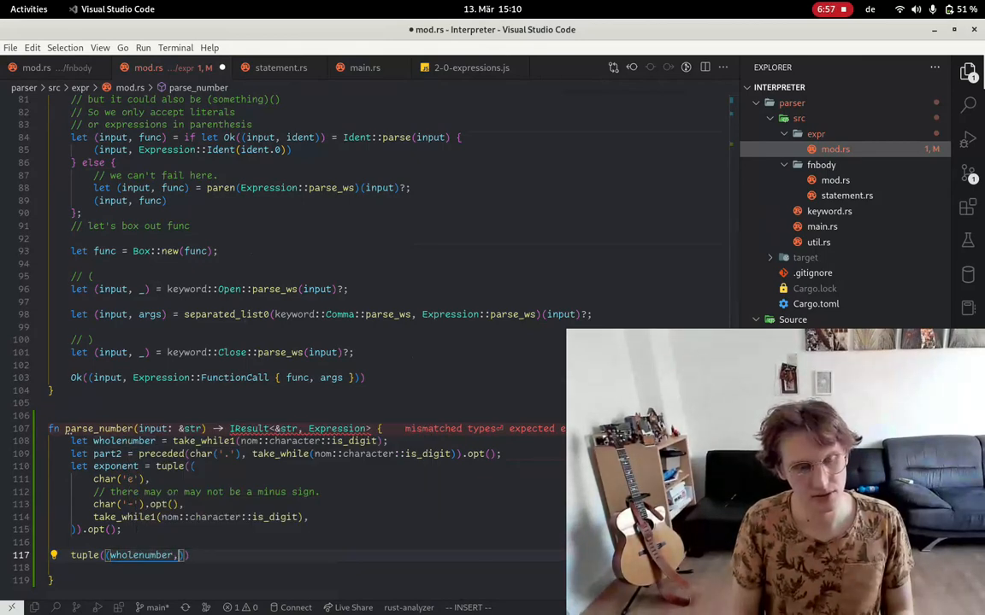
type("part2, ex")
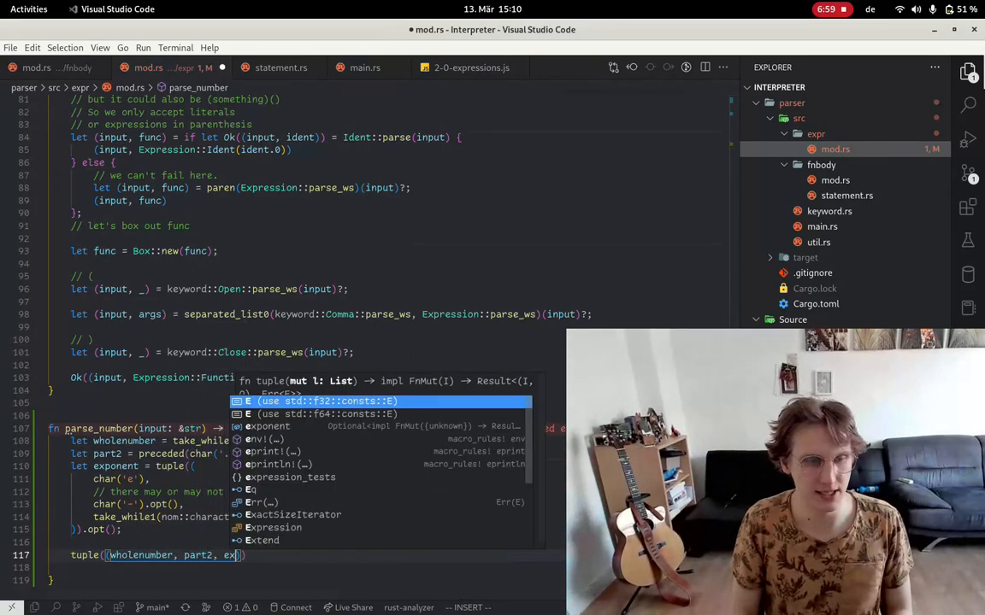
type("pone")
key("Tab")
key("ctrl+s")
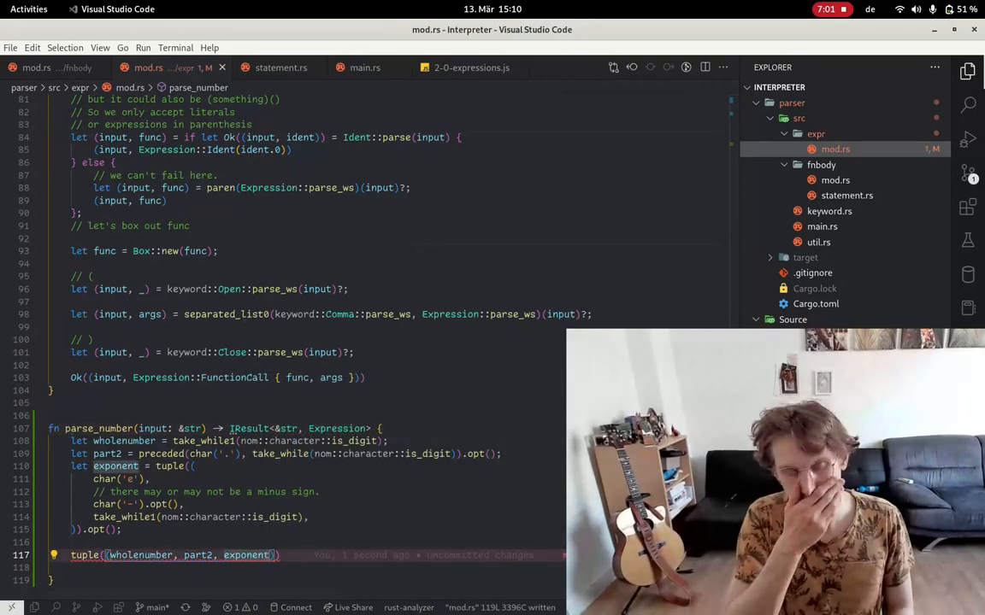
Bind the tuple as let parser = …; and remove the stray blank line above it.
key("Home")
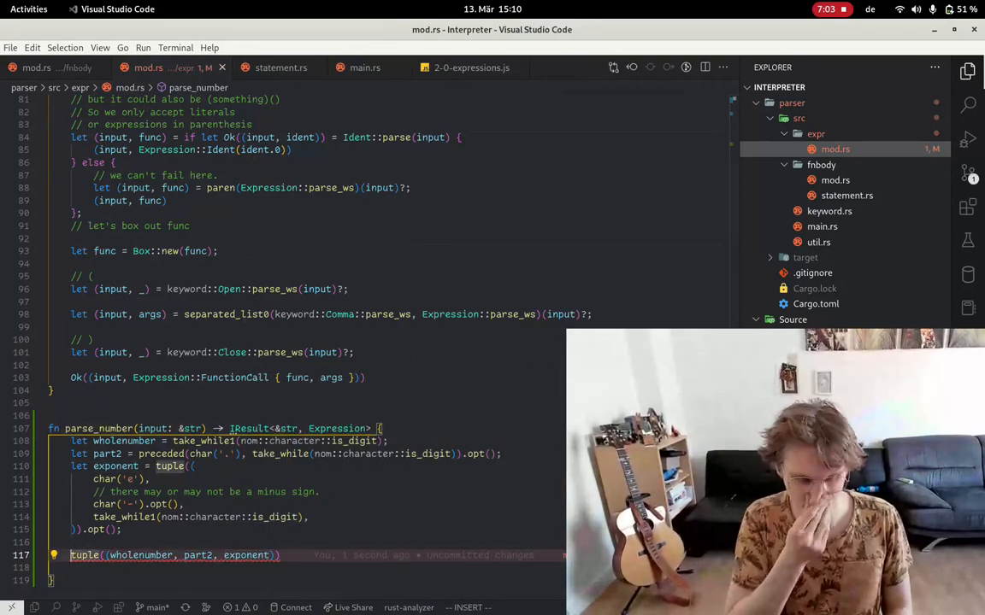
type("let ")
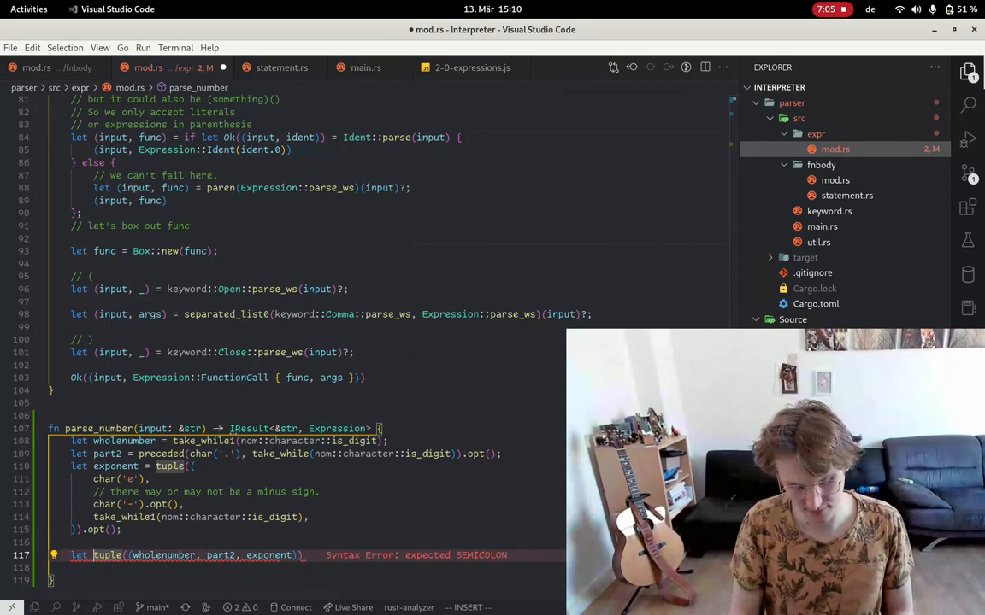
type("parser =")
key("End")
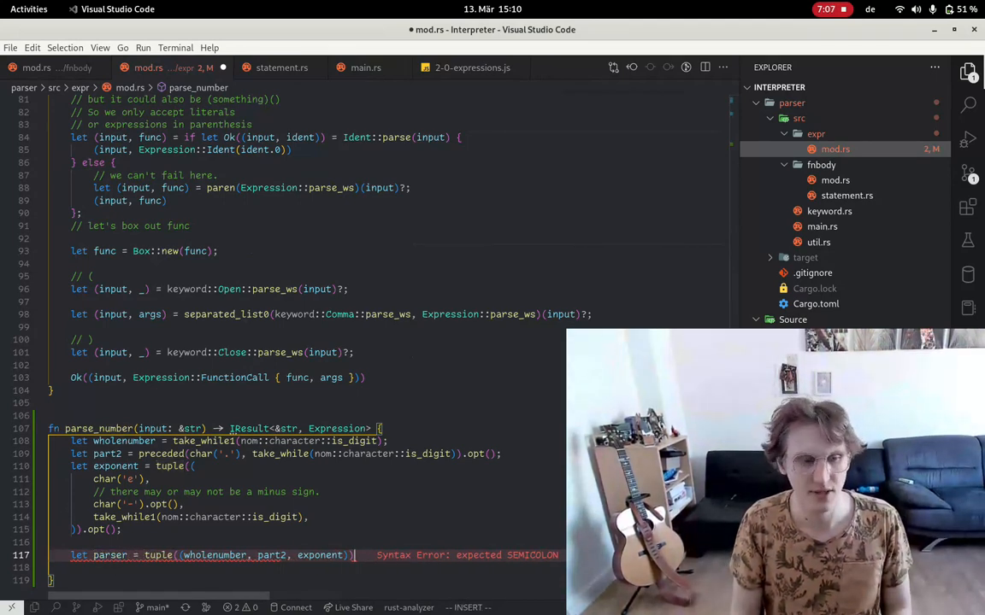
type(";")
key("Escape")
type("O/")
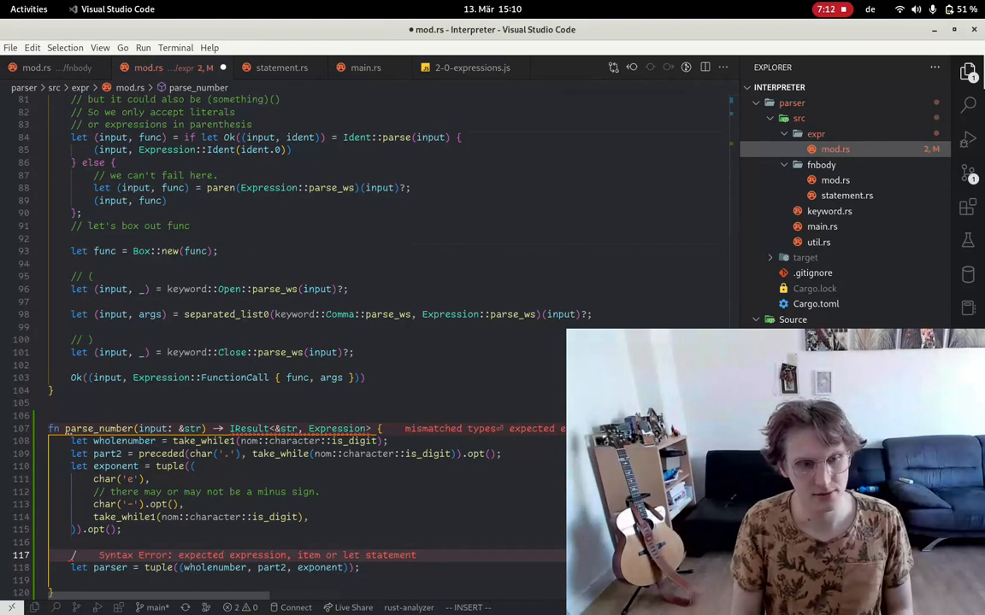
type("s")
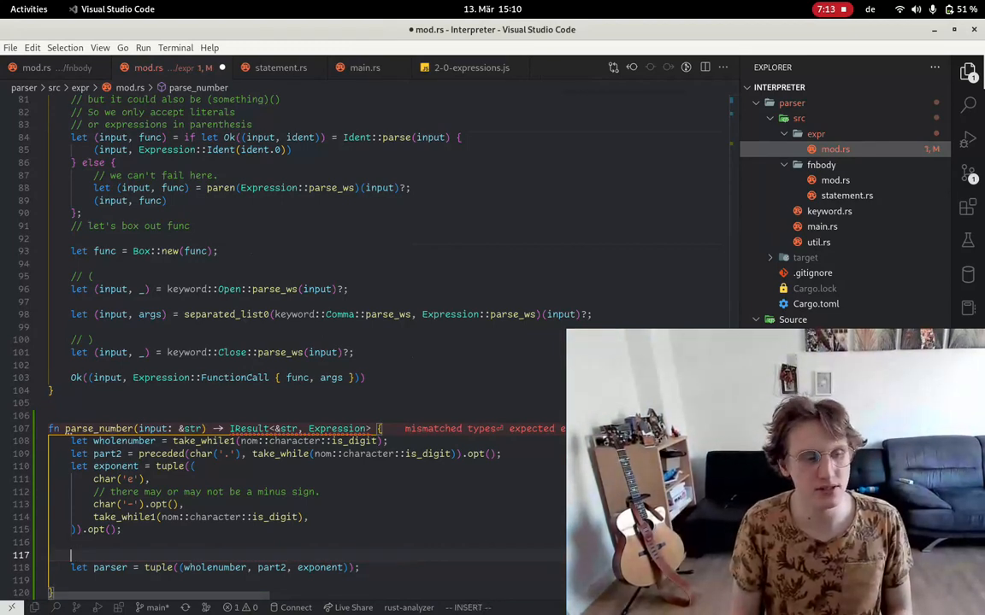
key("d")
key("d")
type("o")
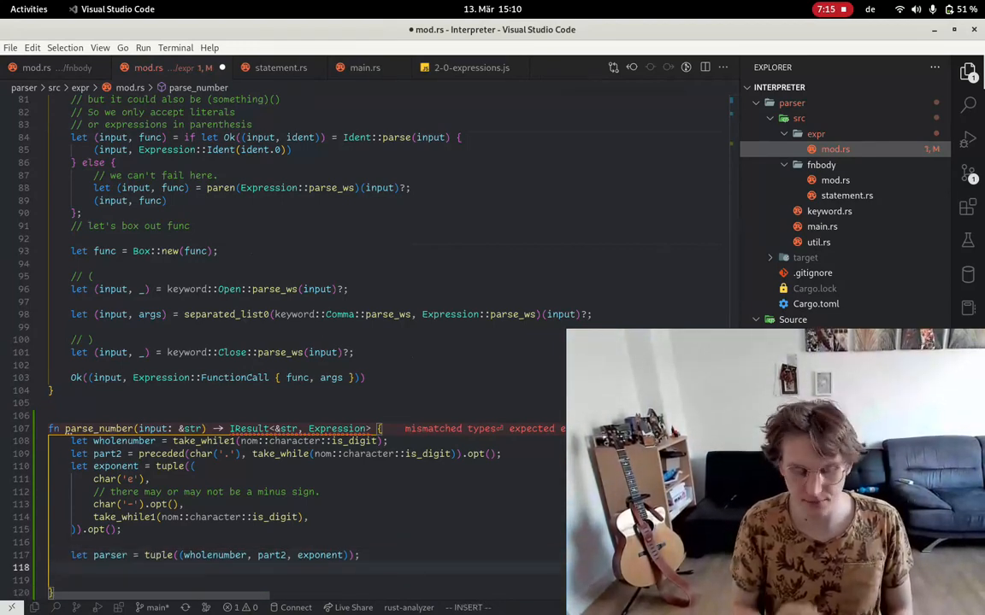
type("let ")
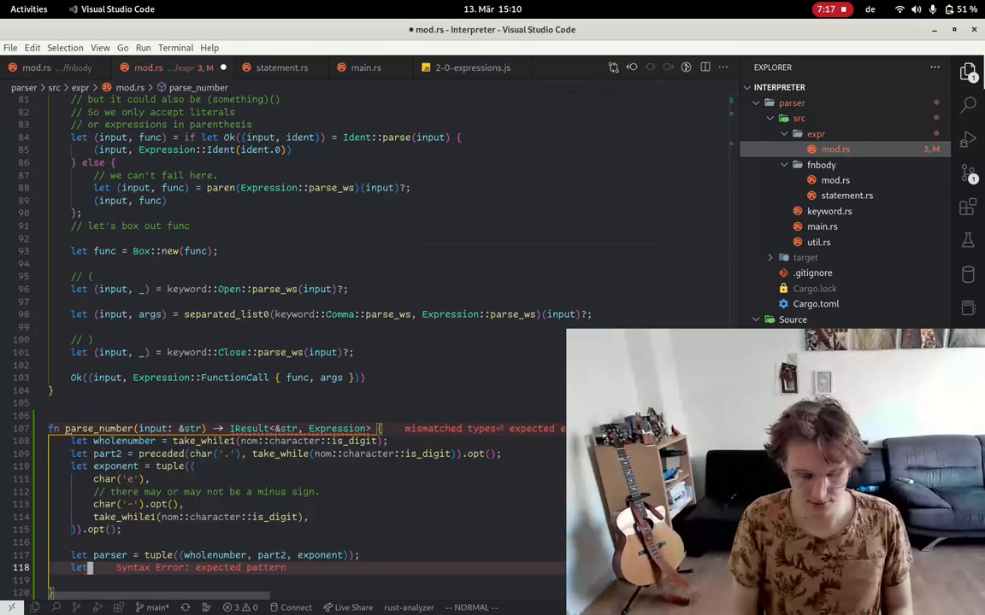
type("parser")
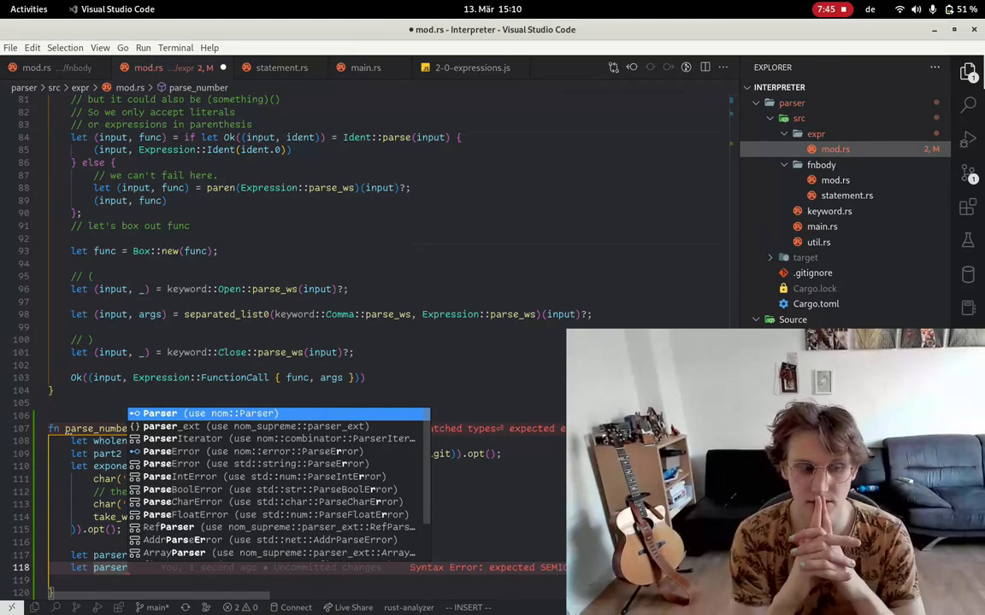
type(" = refo")
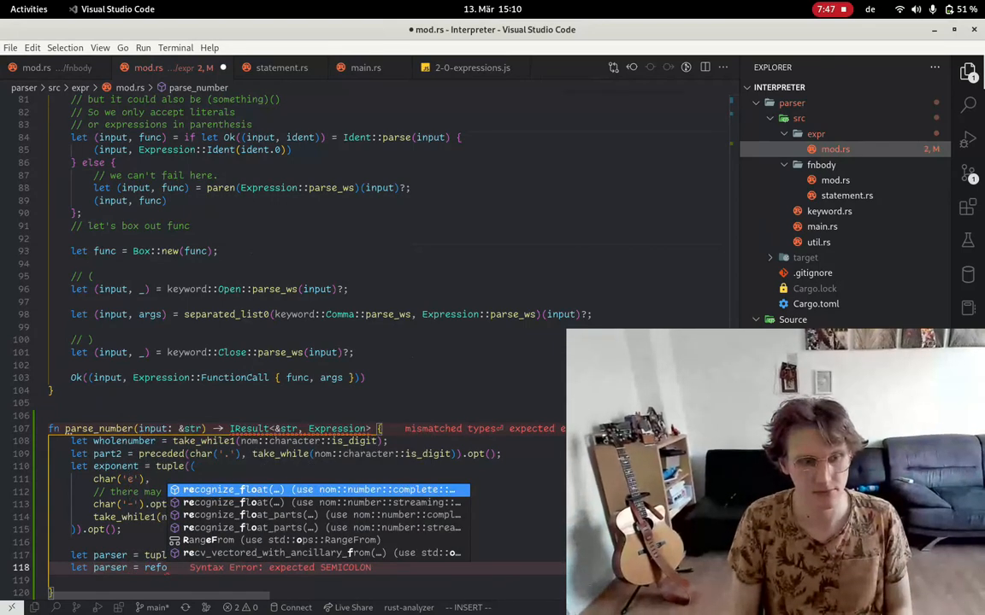
Add let parser = recognize_float(input) and jump to nom's definition of recognize_float.
key("BackSpace")
key("BackSpace")
type("co")
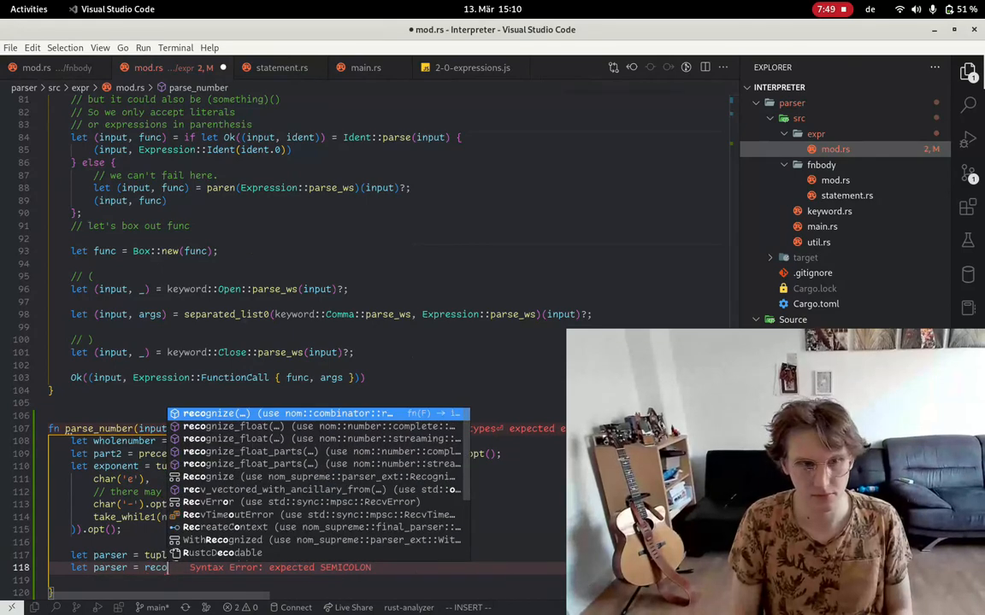
key("Down")
key("Return")
type("input")
key("Escape")
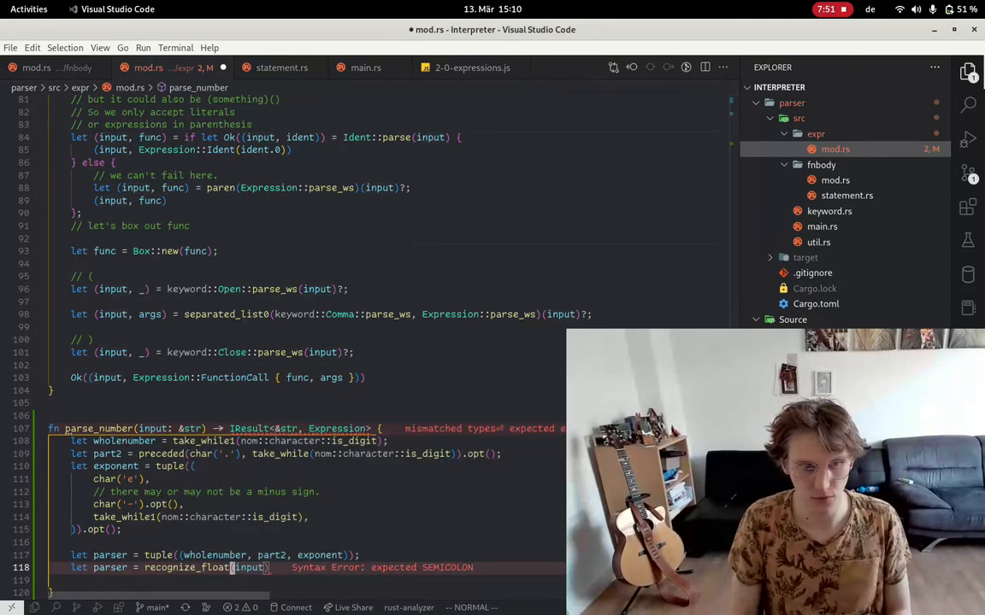
key("g")
key("d")
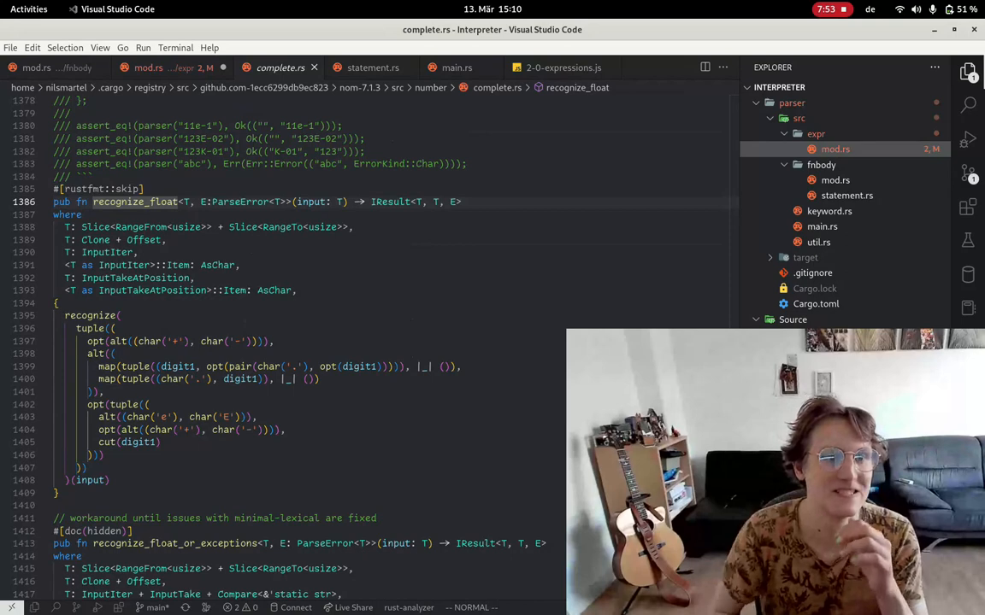
Read through nom's recognize_float source, marking its optional sign and exponent parts.
key("z")
key("z")
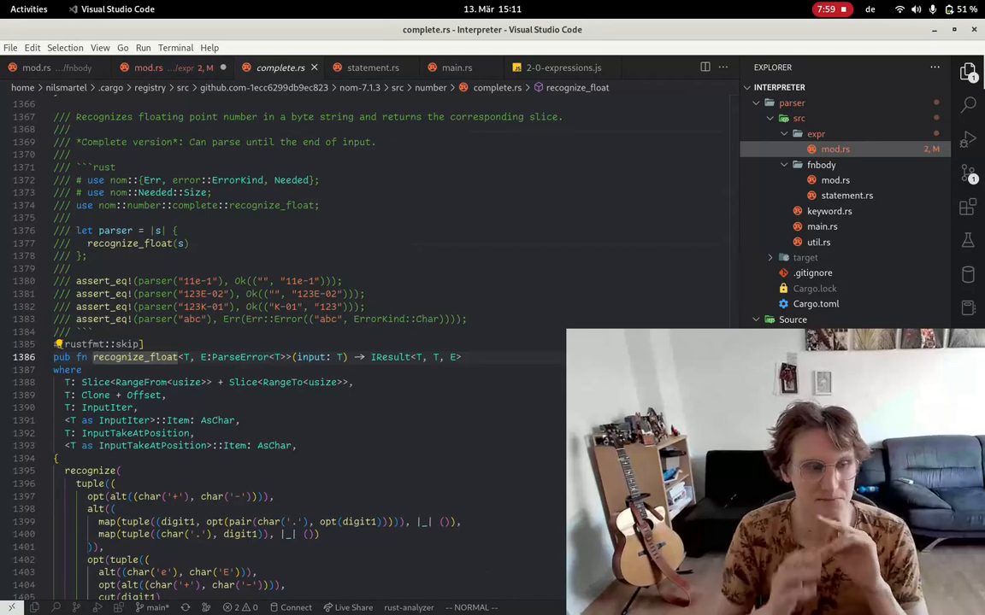
key("ctrl+e")
key("ctrl+e")
key("ctrl+e")
key("ctrl+e")
key("ctrl+e")
key("ctrl+e")
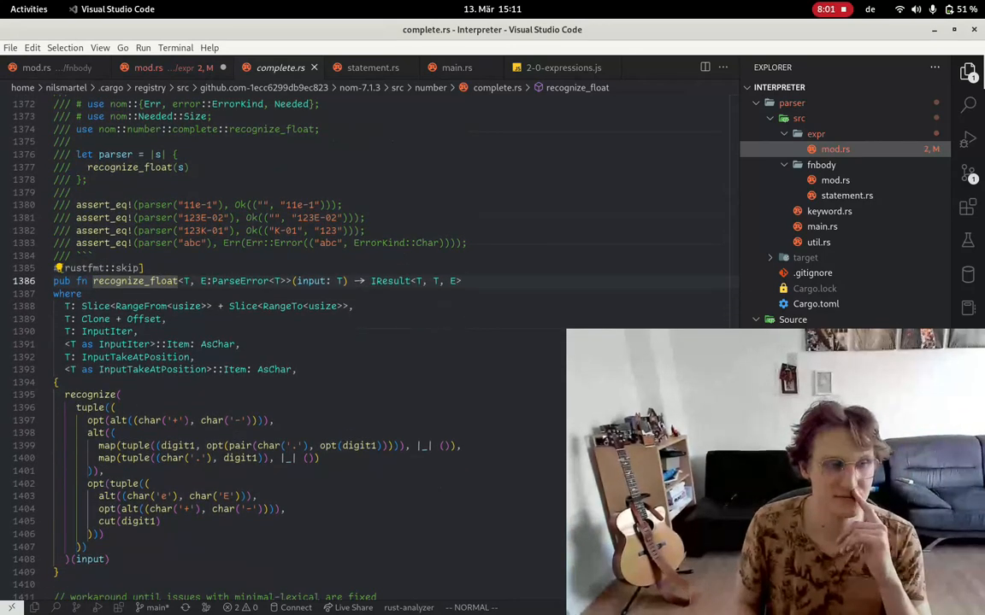
key("1")
key("1")
key("j")
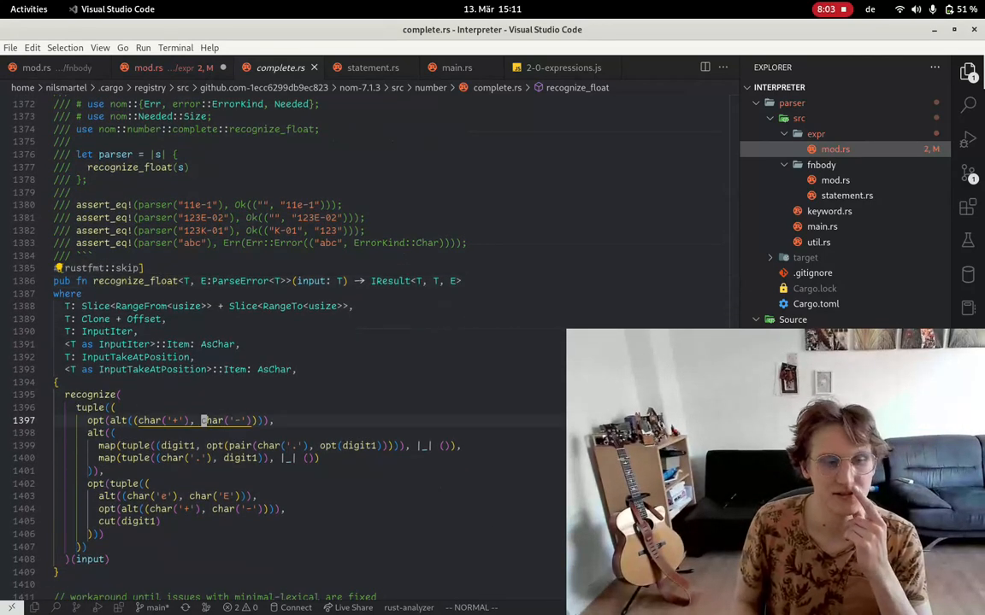
key("v")
key("i")
key("(")
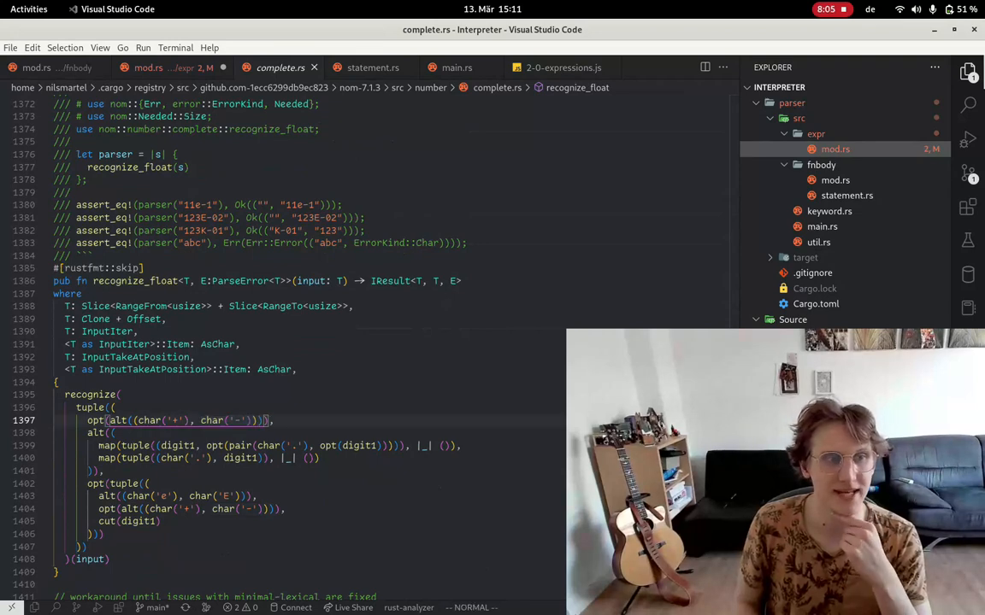
key("ctrl+y")
key("ctrl+y")
key("ctrl+y")
key("ctrl+y")
key("ctrl+y")
key("ctrl+y")
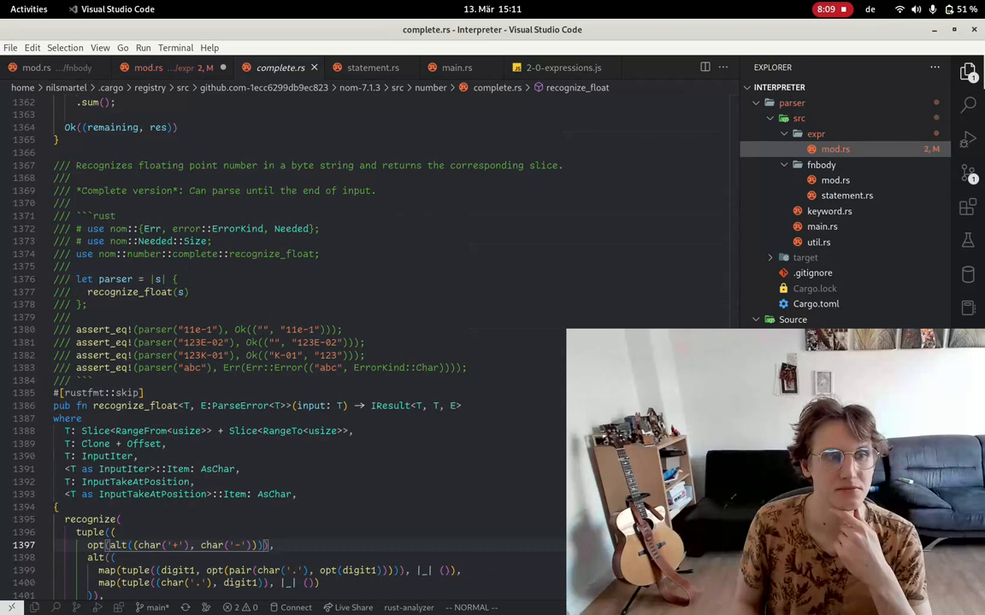
key("ctrl+e")
key("ctrl+e")
key("ctrl+e")
key("ctrl+e")
key("ctrl+e")
key("ctrl+e")
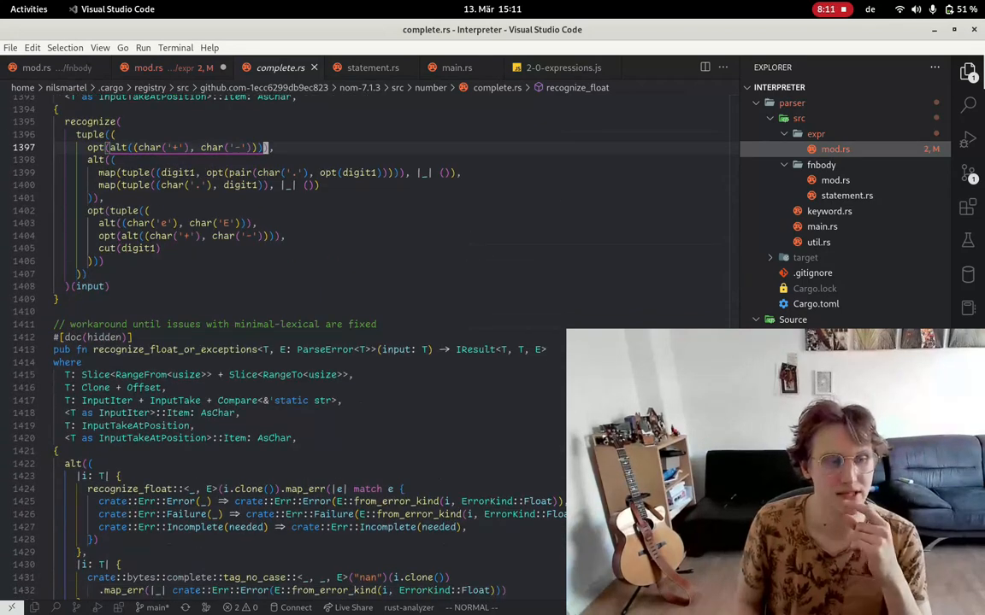
key("ctrl+e")
key("ctrl+e")
key("ctrl+e")
key("ctrl+y")
key("ctrl+y")
key("ctrl+y")
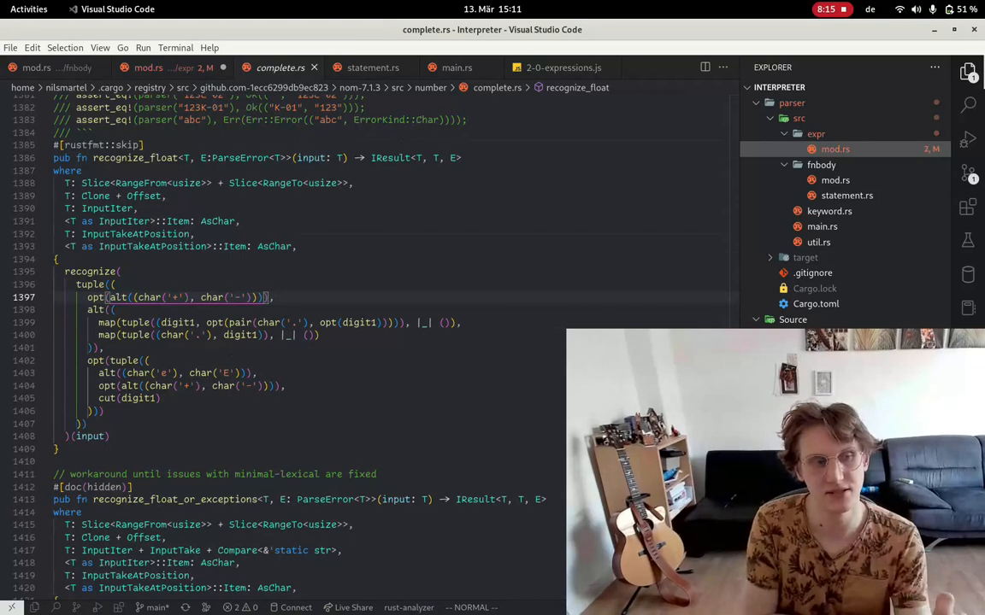
key("j")
key("j")
key("j")
key("j")
key("j")
key("j")
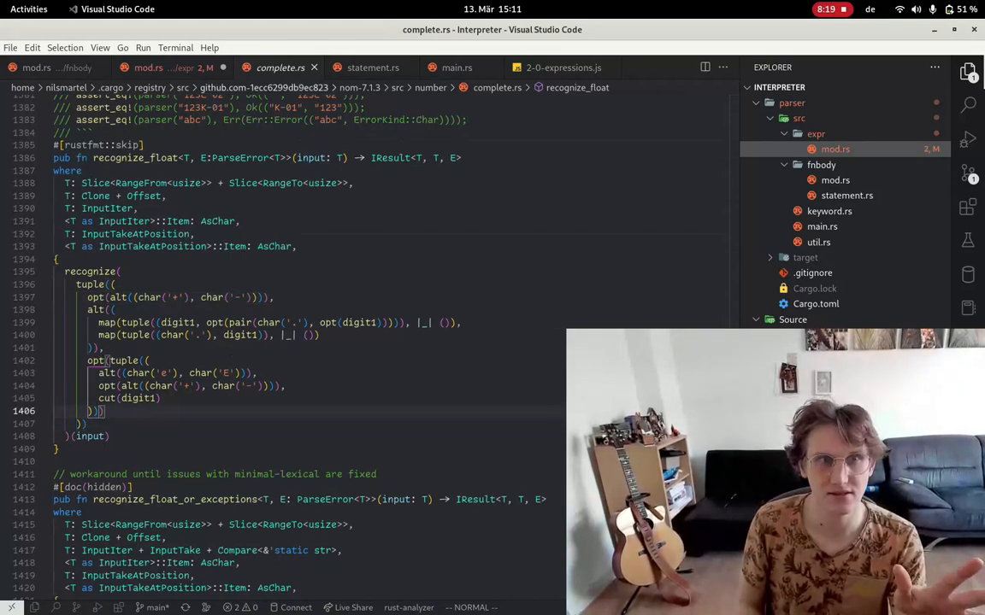
Inspect the digit1 helper's definition, then jump back to parse_number in mod.rs.
key("b")
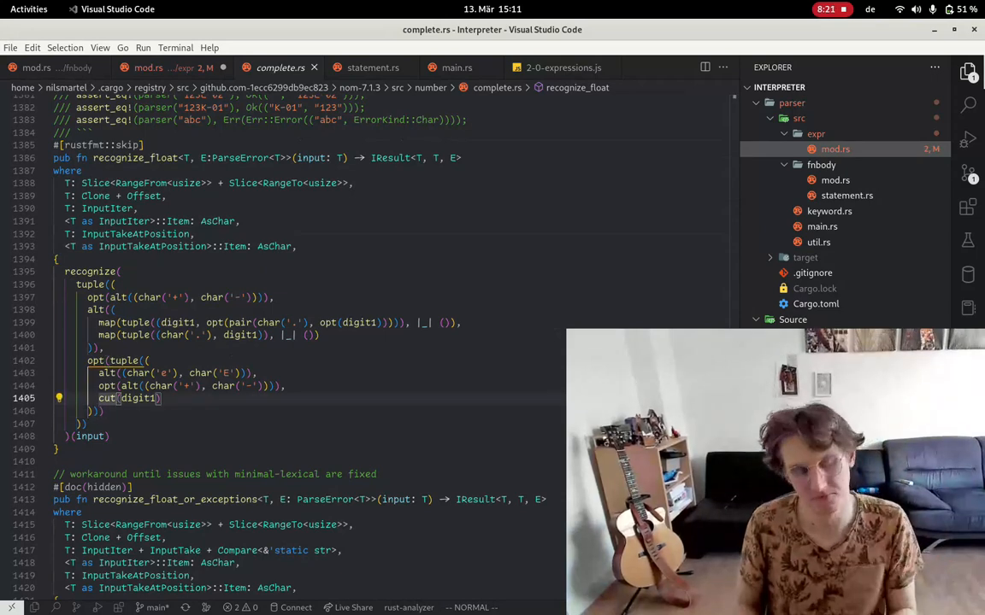
key("g")
key("d")
key("z")
key("z")
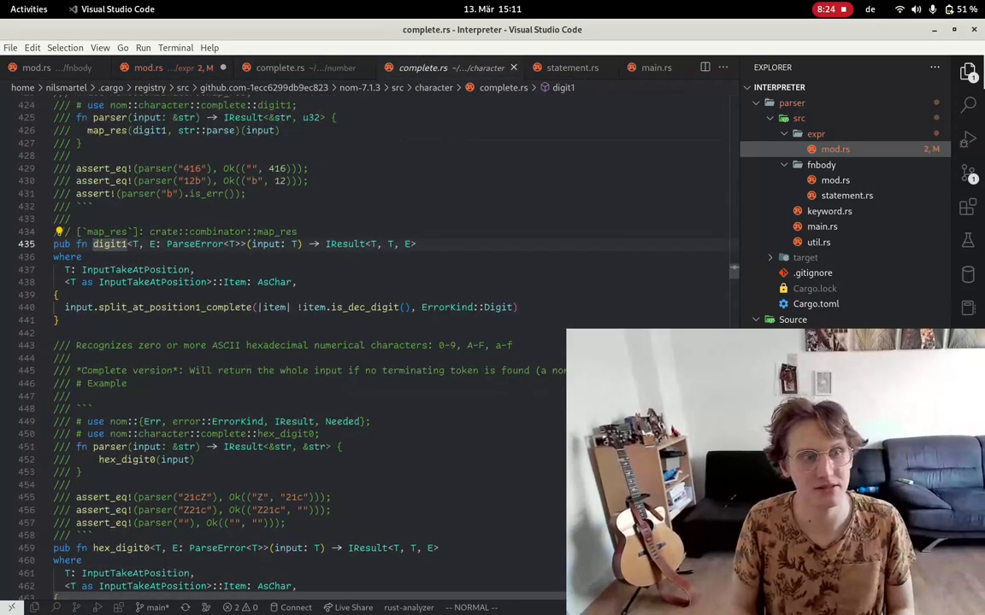
key("ctrl+o")
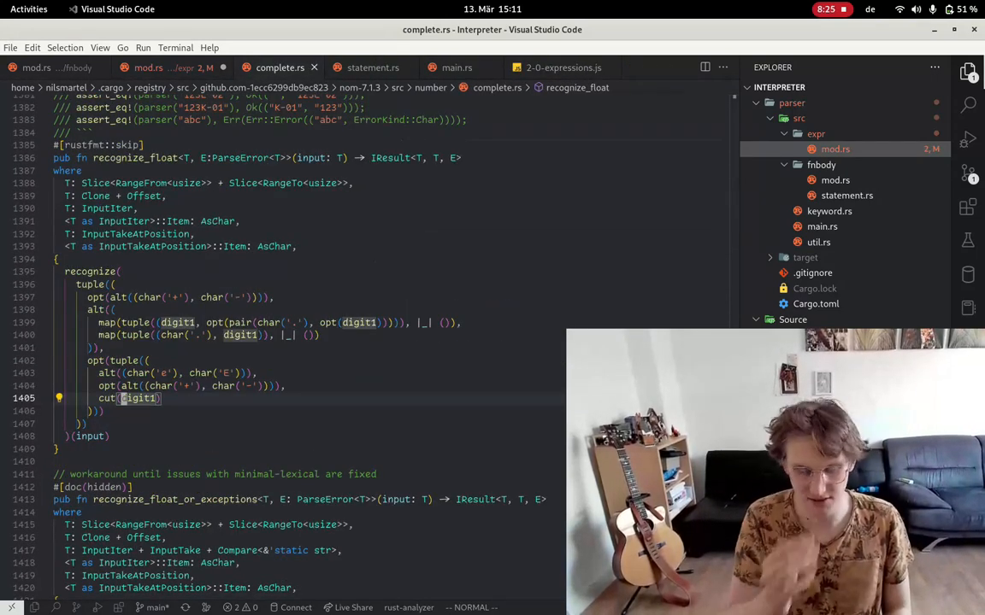
key("ctrl+o")
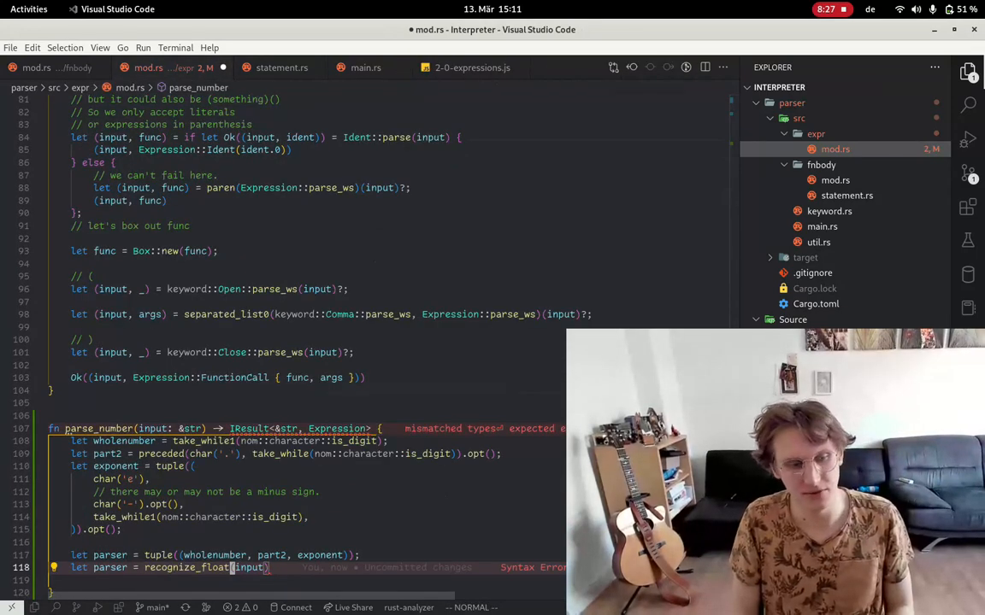
Change the recognize_float(input) call to recognize(parser).
key("e")
key("c")
key("t")
key("parenleft")
type("(parser);")
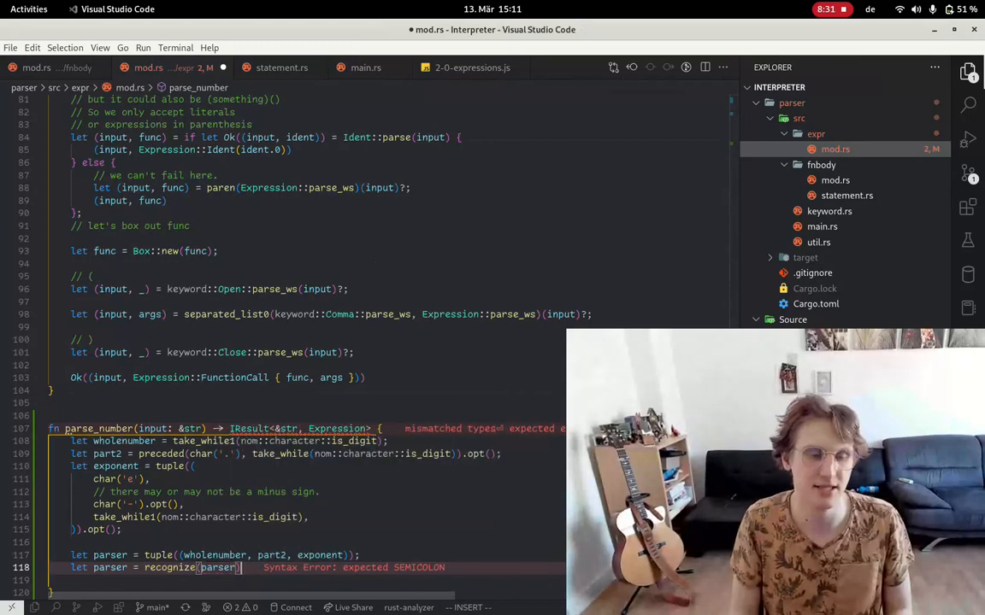
key("Escape")
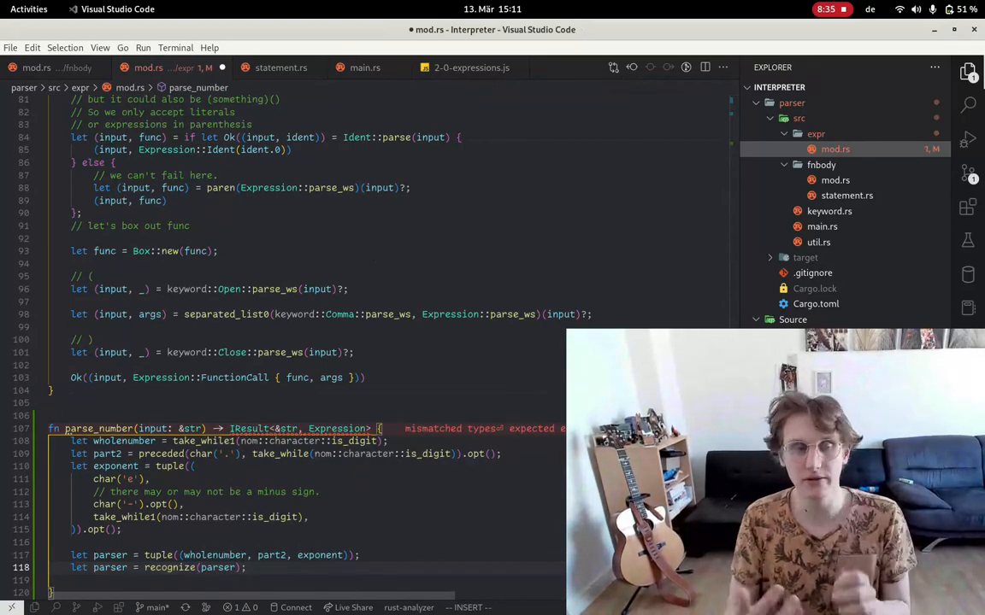
Select the hand-built parser lines 108–118 of parse_number for deletion.
key("shift+v")
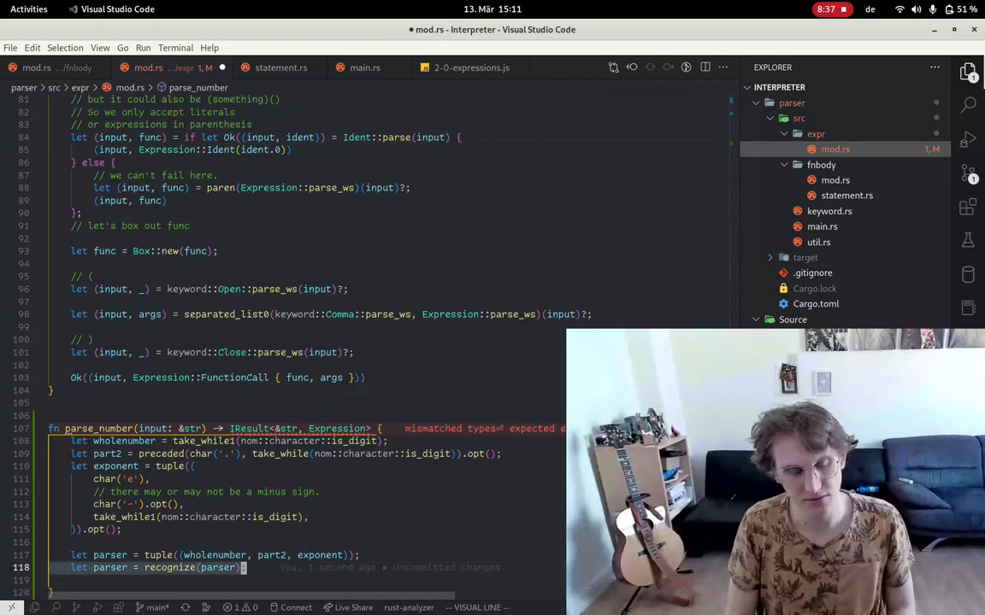
key("k")
key("k")
key("k")
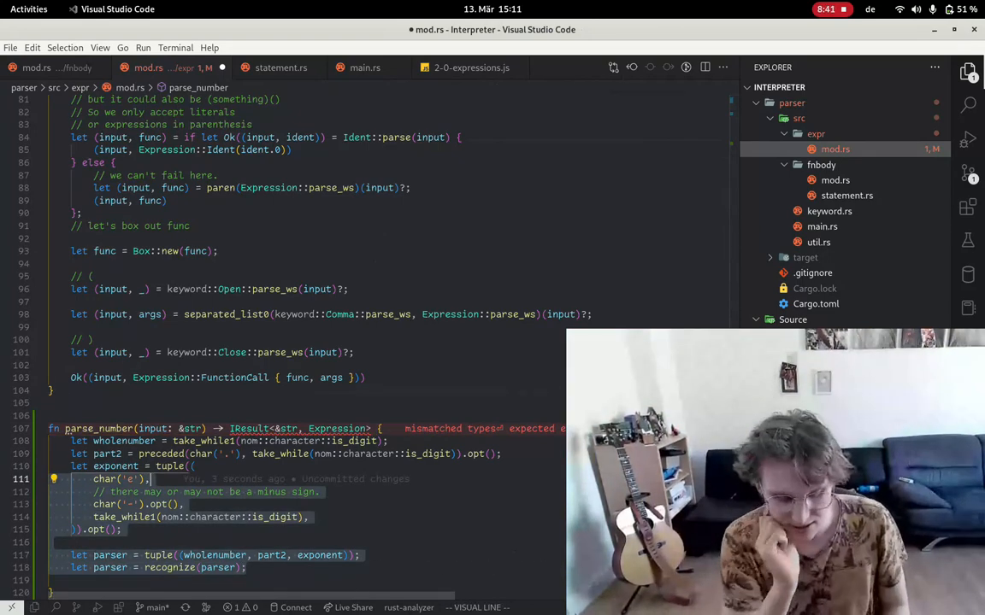
key("j")
key("j")
key("j")
key("k")
key("k")
key("k")
key("k")
key("k")
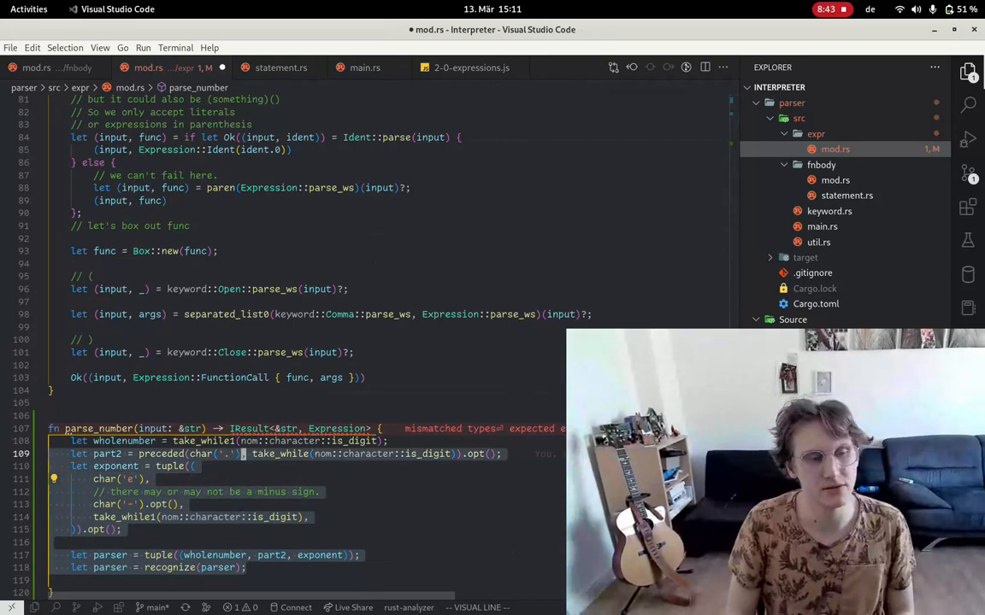
key("k")
Replace the body with let (input, strslice) = recognize_float(input).
key("c")
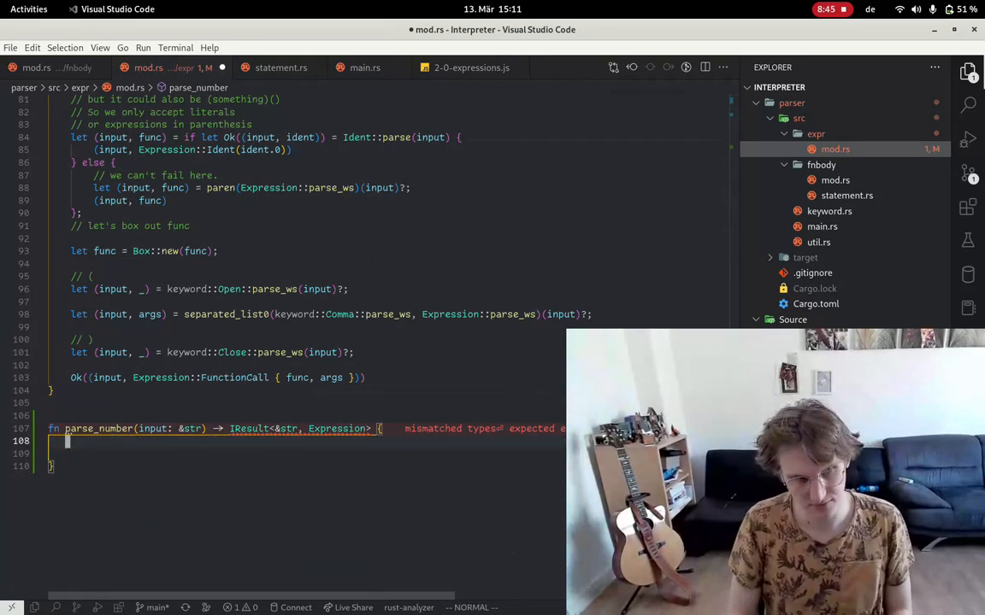
type("let ")
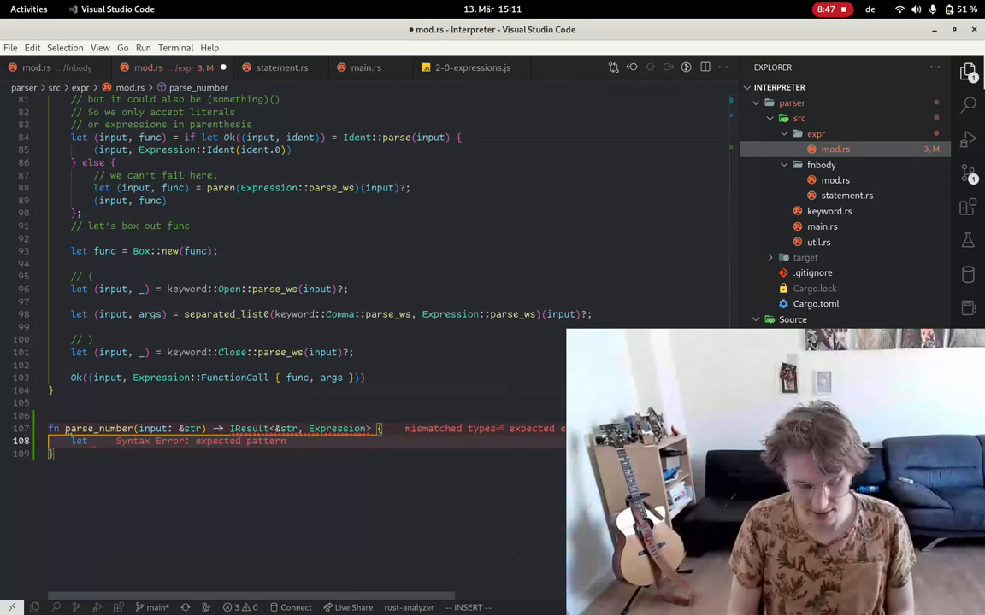
type("st")
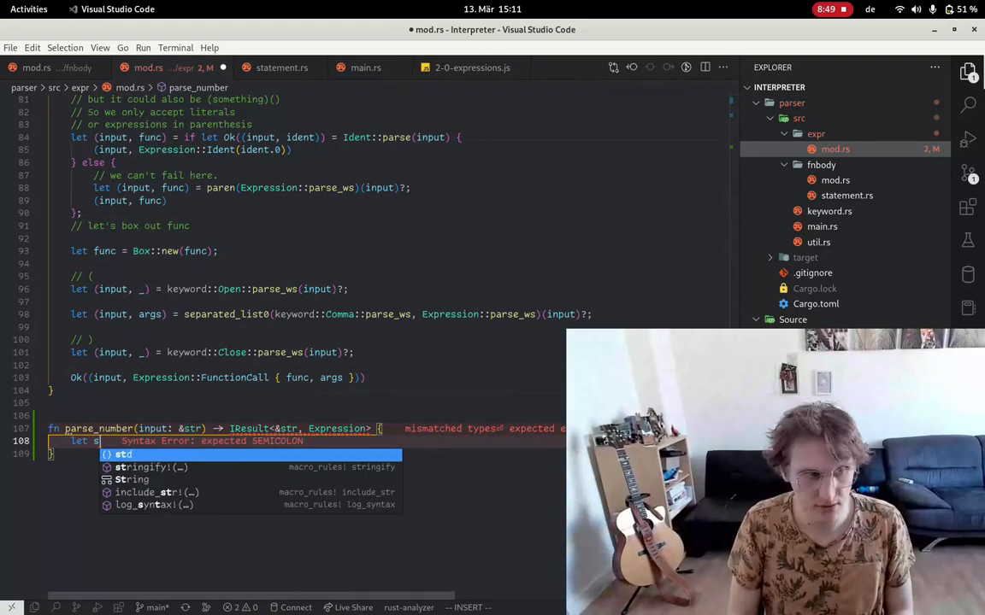
type("rscl")
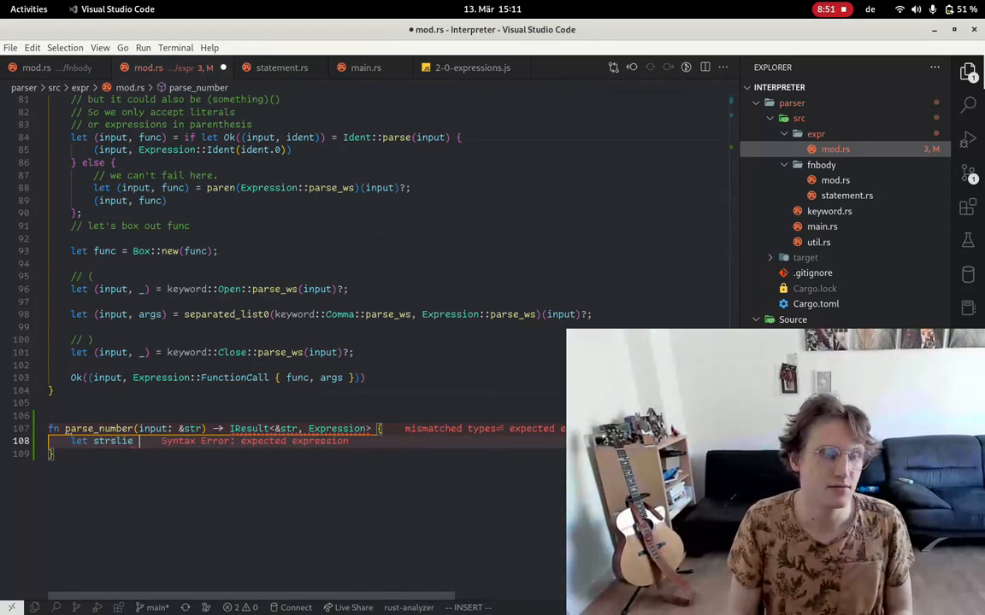
type("iu")
key("BackSpace")
key("BackSpace")
key("BackSpace")
type("lice = rec")
key("Return")
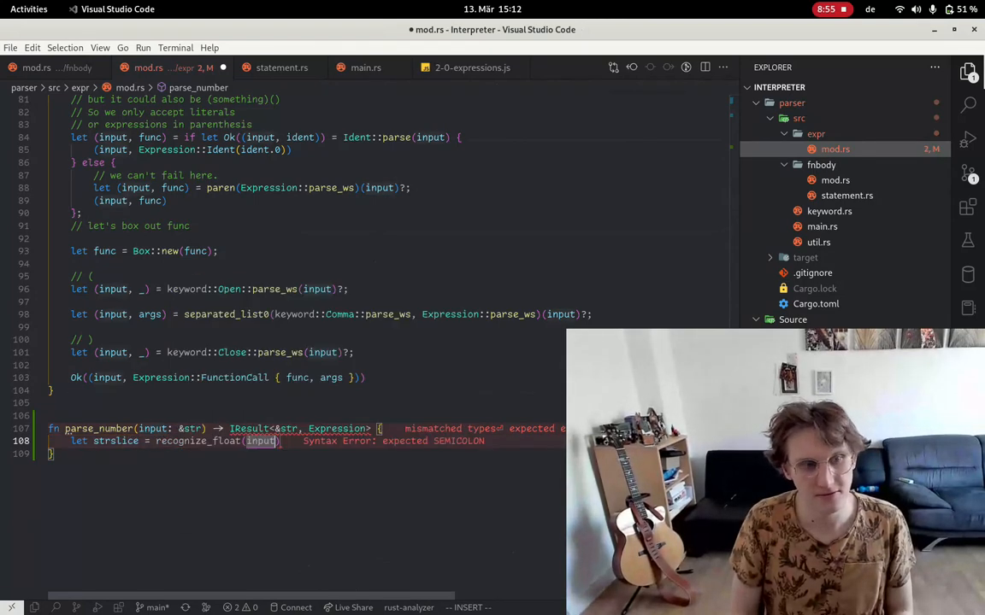
type("input")
key("Escape")
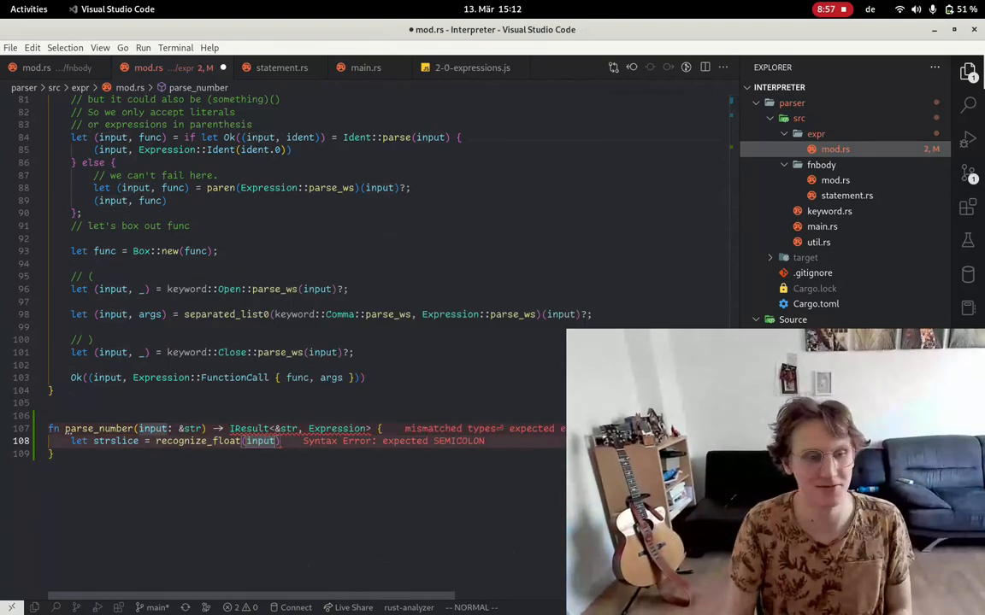
type(";")
key("Escape")
Tidy the (input, strslice) destructuring tuple's spacing and save.
key("b")
key("b")
key("v")
key("i")
key("w")
type("S")
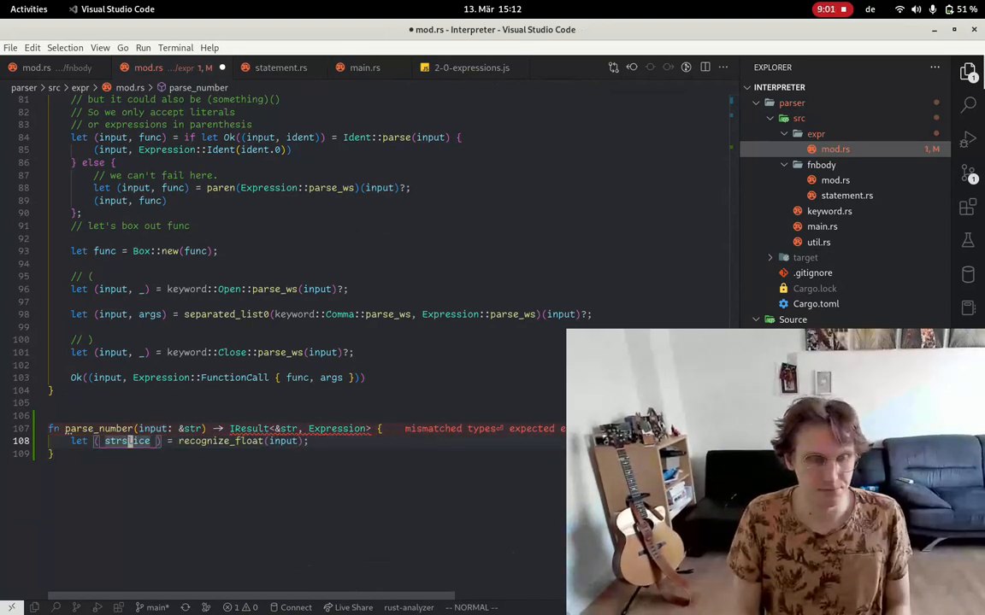
type("(i")
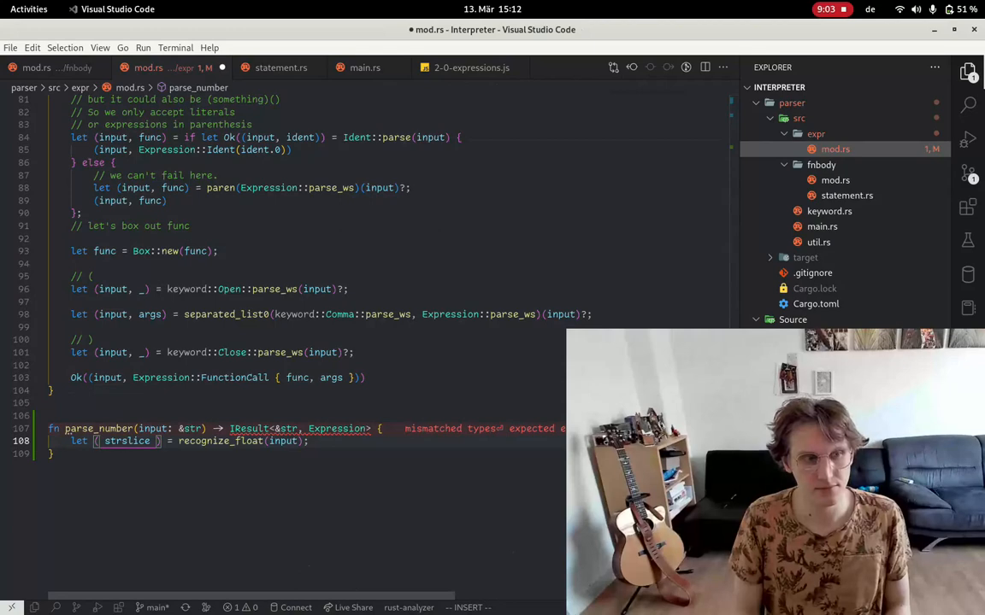
key("Escape")
key("F")
key("space")
key("x")
key("h")
scroll(342, 299, "up", 3)
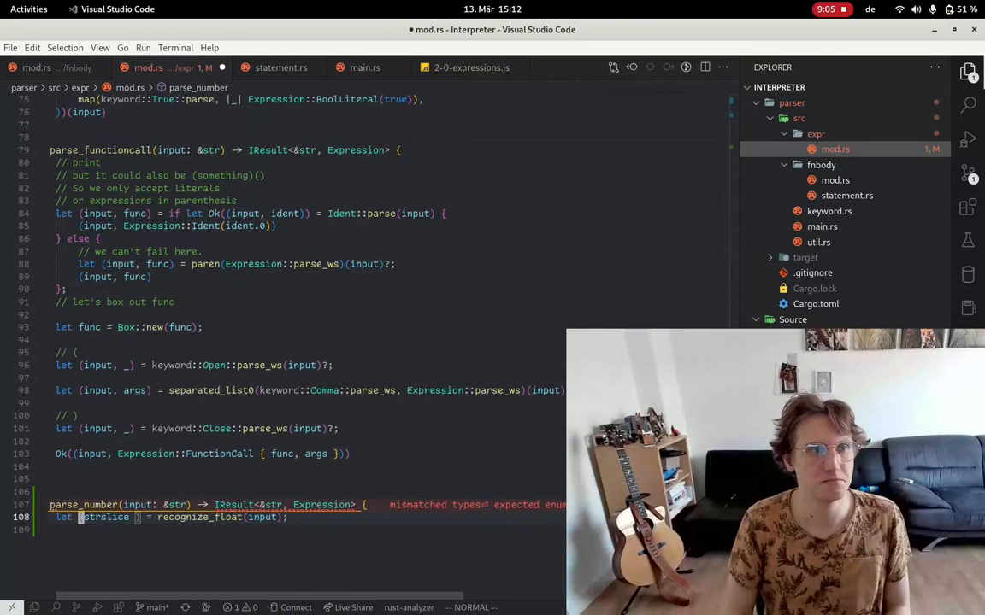
scroll(342, 299, "up", 3)
scroll(342, 299, "up", 3)
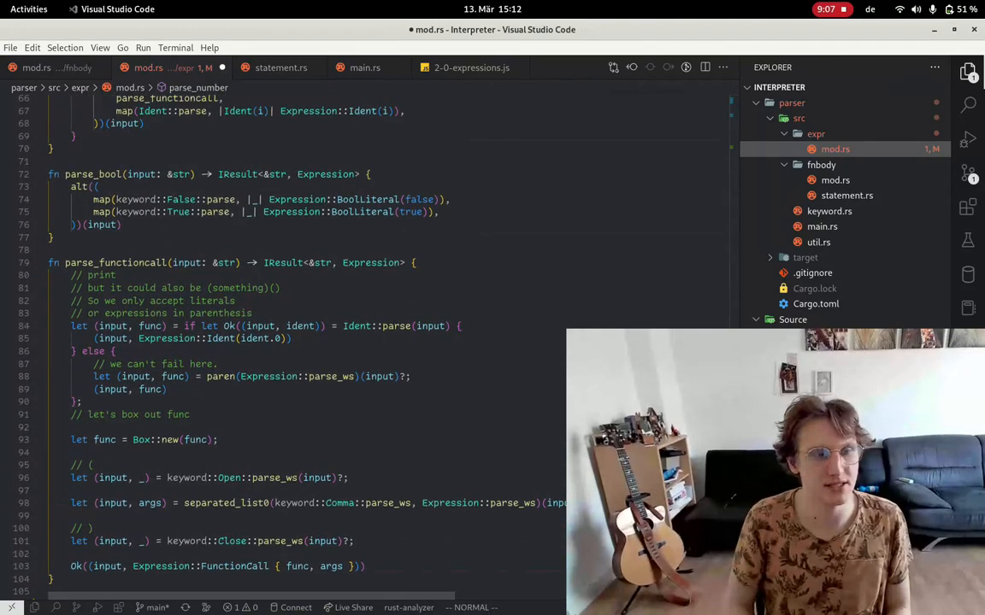
scroll(342, 299, "down", 5)
type("iinputstrslice ) = recognize_float(input")
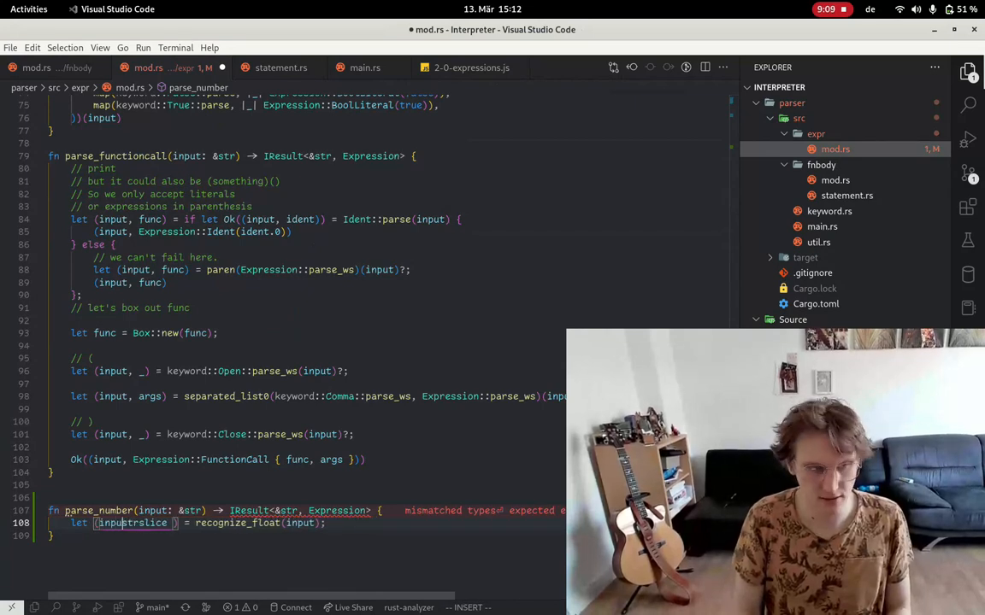
type("t ,")
key("Escape")
type("s")
type(",")
key("Escape")
type("ex")
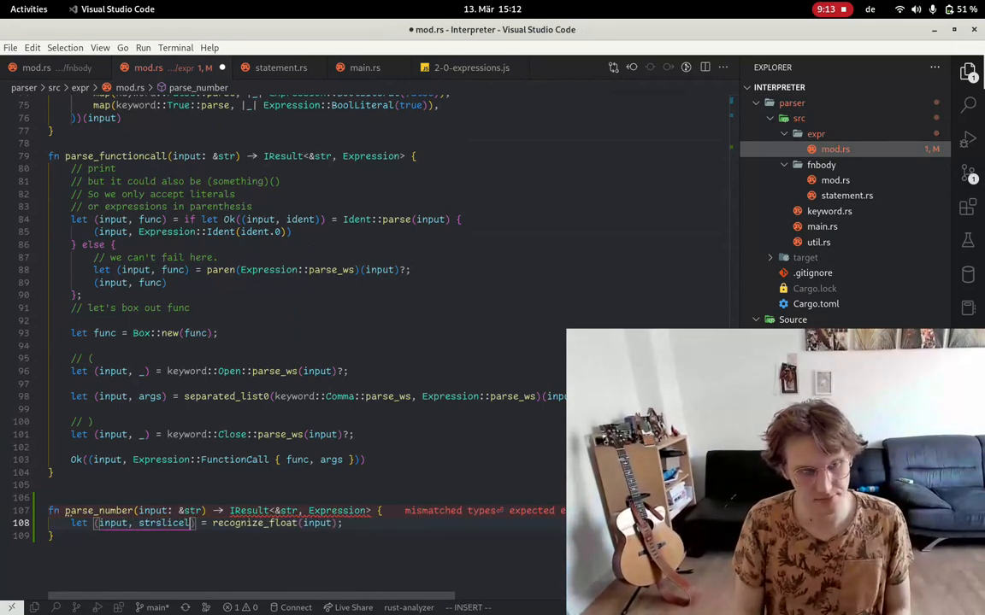
type(":w")
key("Return")
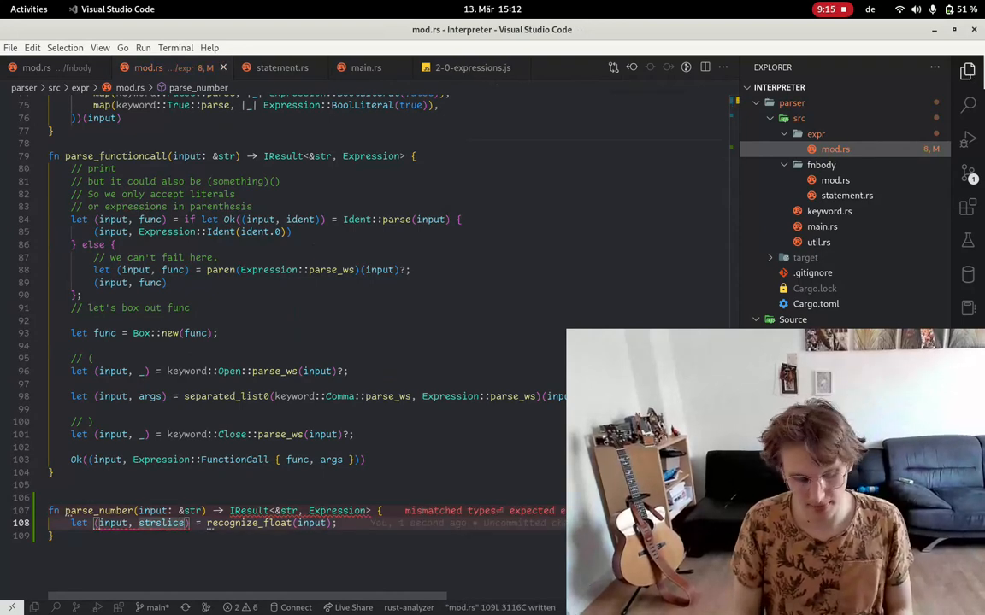
Add let f: f64 = strslice.parse().unwrap(); and propagate recognize_float errors with ?
key("o")
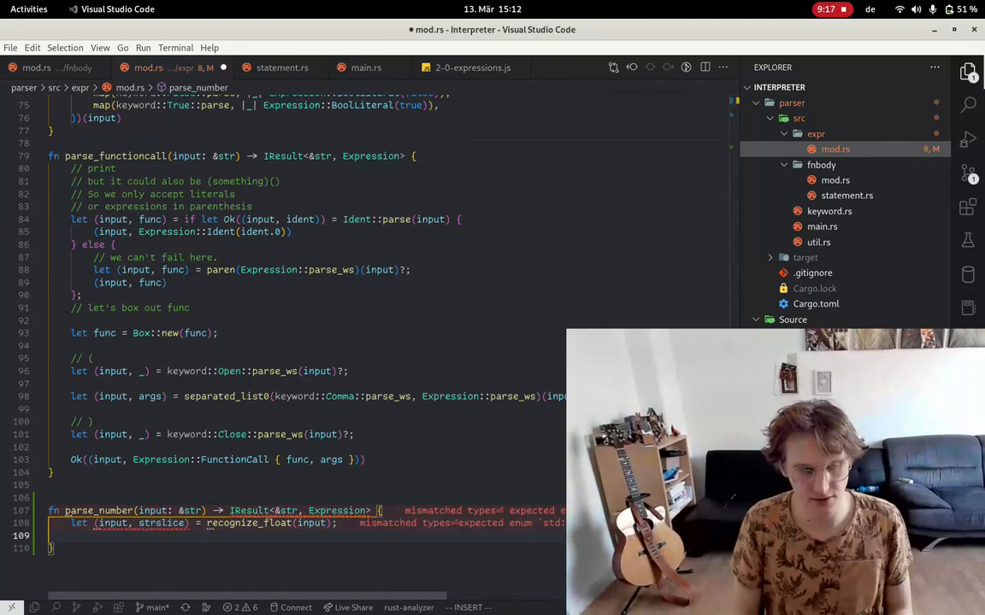
type("let ")
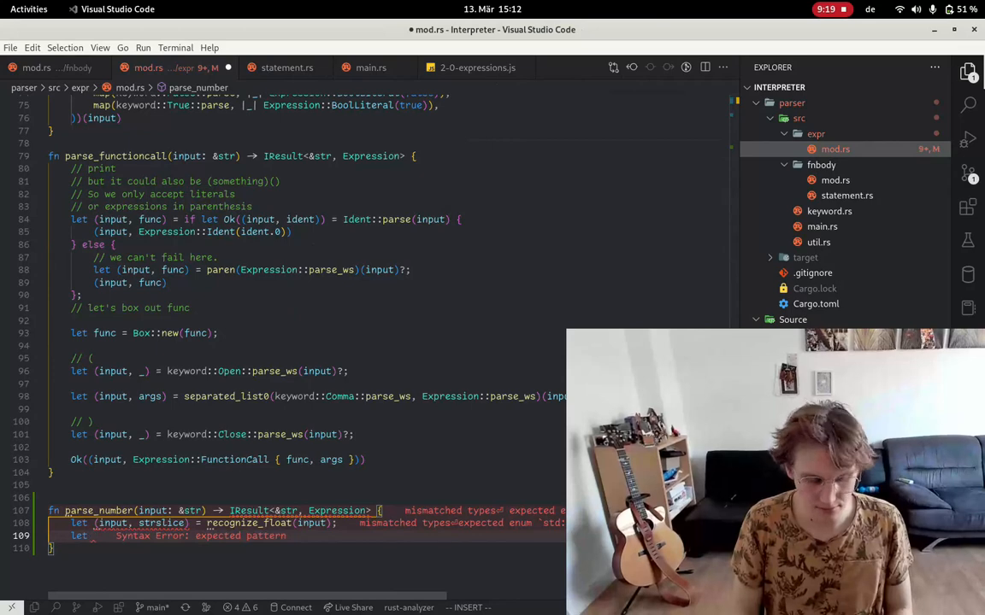
type("f =")
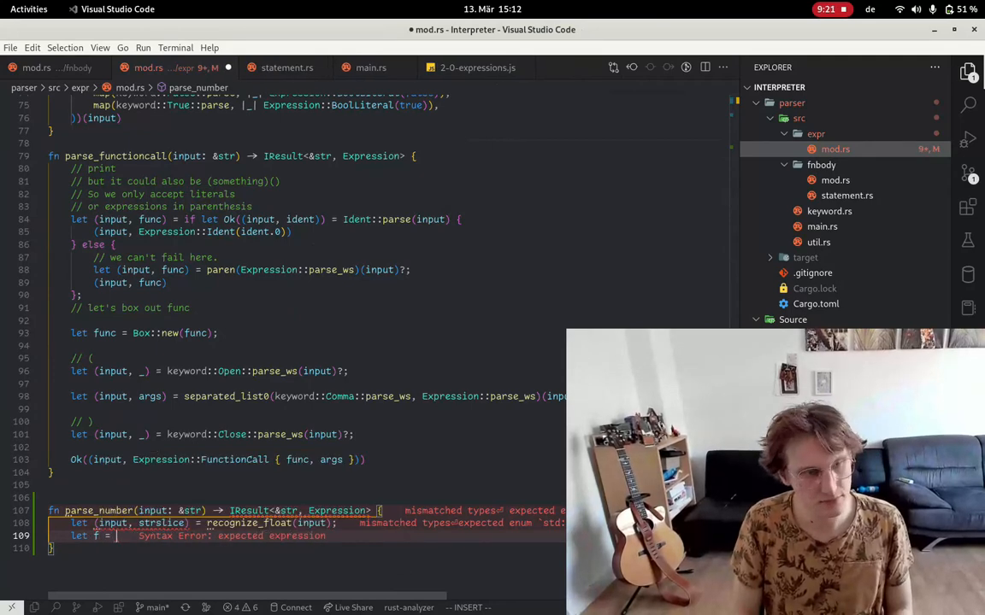
key("BackSpace")
key("BackSpace")
key("BackSpace")
type(": f64 =")
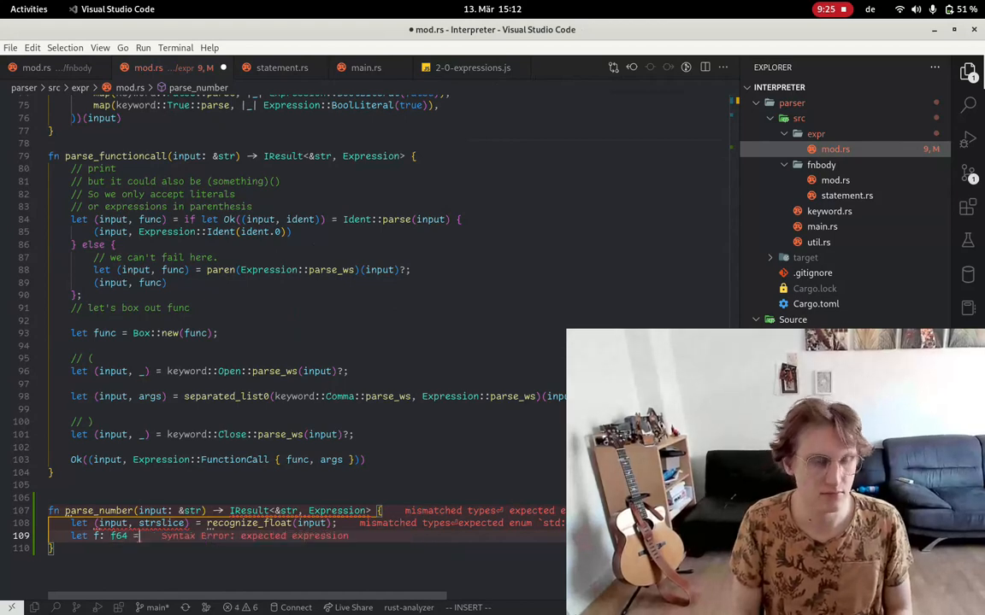
type(" strslice.")
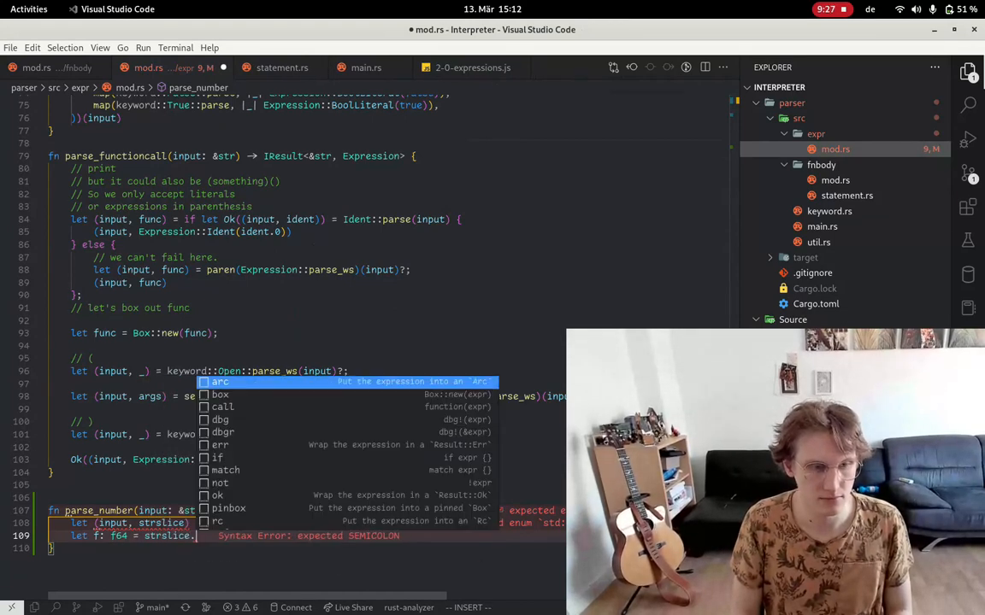
type("parse")
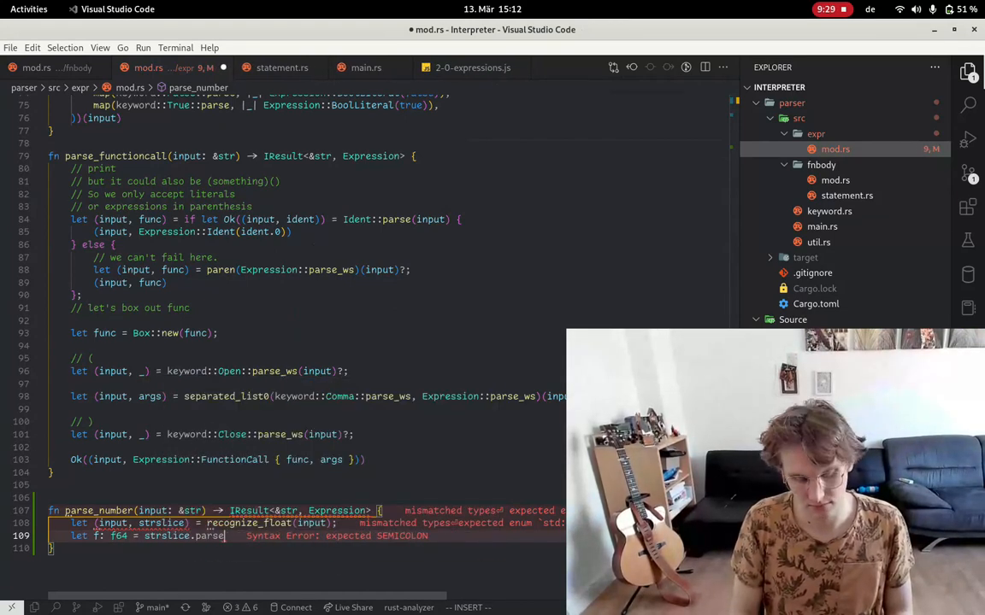
type("()")
key("Escape")
type("k")
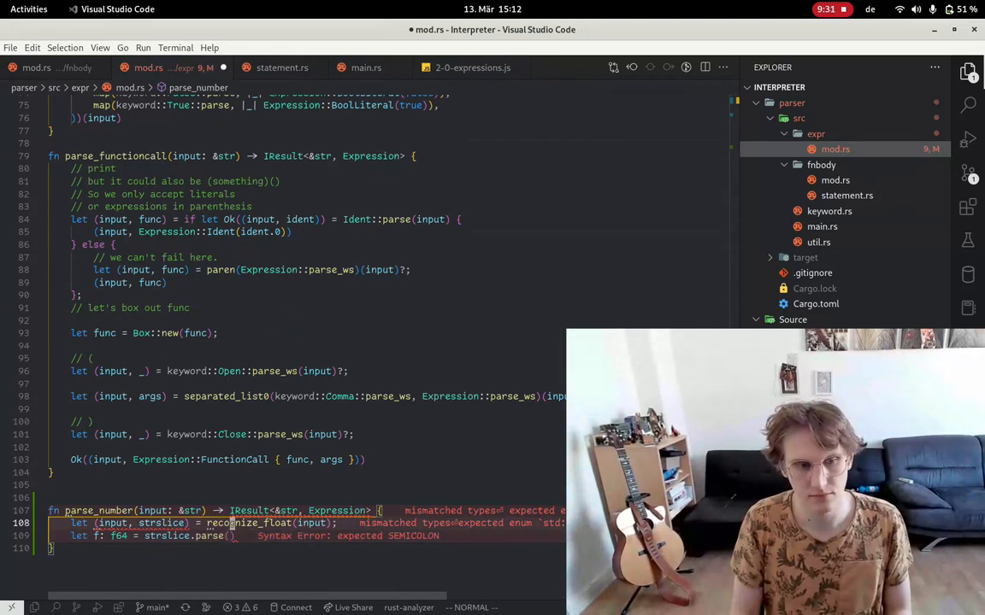
type("A?")
key("Escape")
key("ctrl+s")
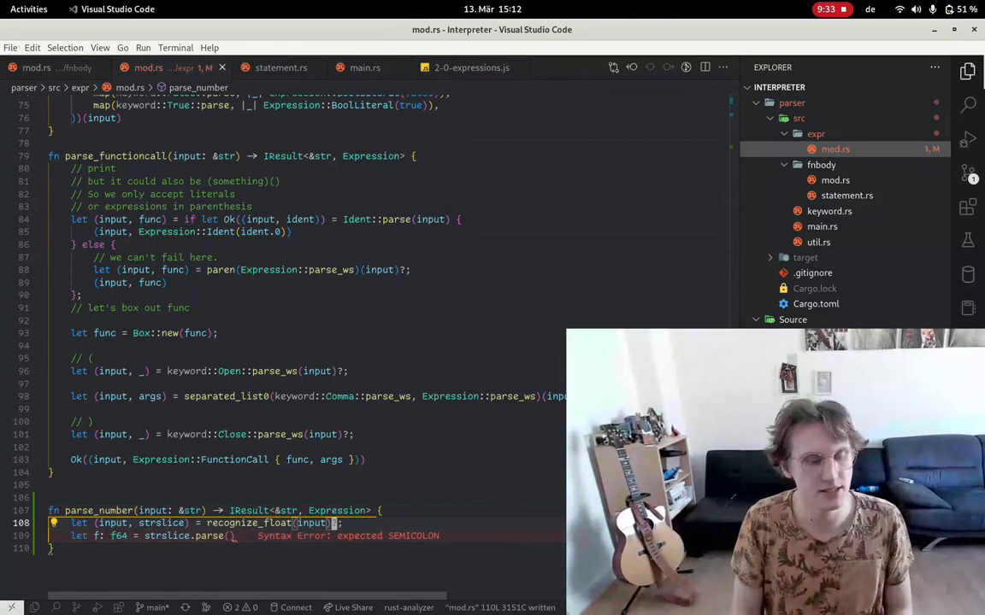
type("jA;")
key("Escape")
key("ctrl+s")
type(".unwrap")
key("Return")
key("Escape")
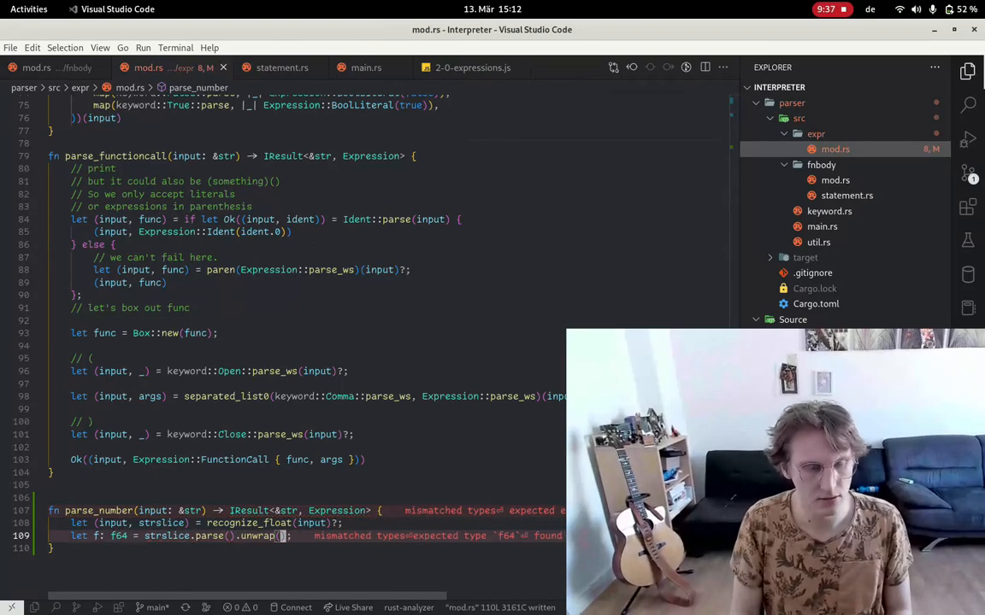
key("ctrl+s")
type("o")
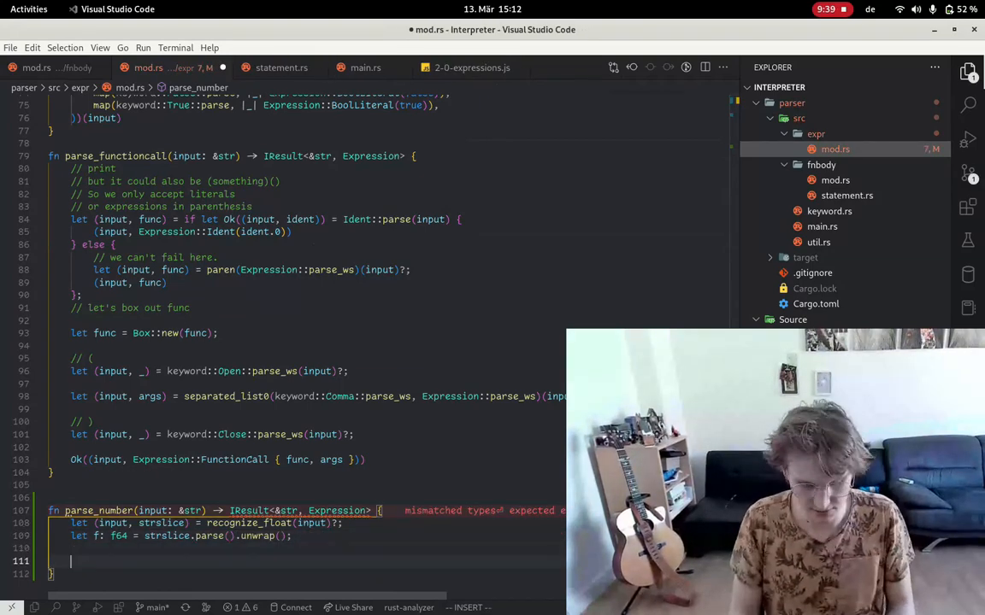
Return Ok((input, Expression::Number(f))) from parse_number and save.
key("Return")
type("Ok((")
key("Escape")
type("input, ")
type("f")
key("Escape")
type(":w")
key("Return")
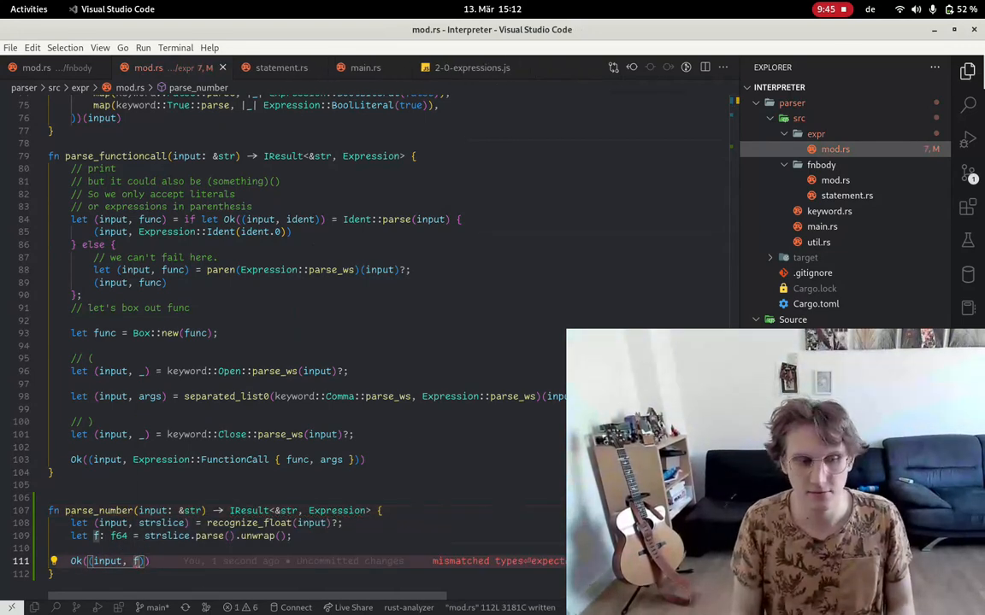
type("input, Expression::")
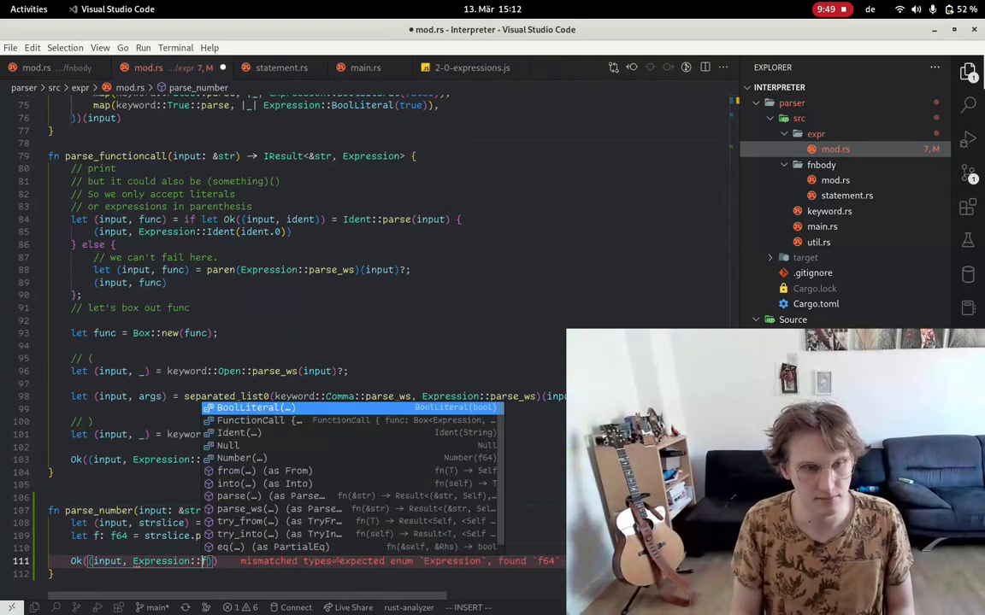
type("Number(f")
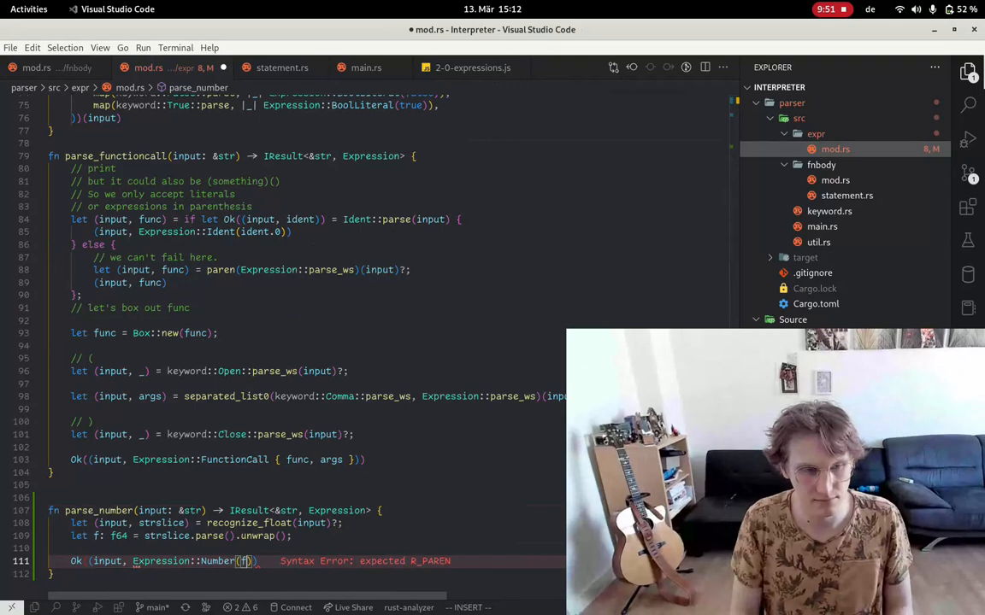
type(")")
key("Escape")
type(":w")
key("Return")
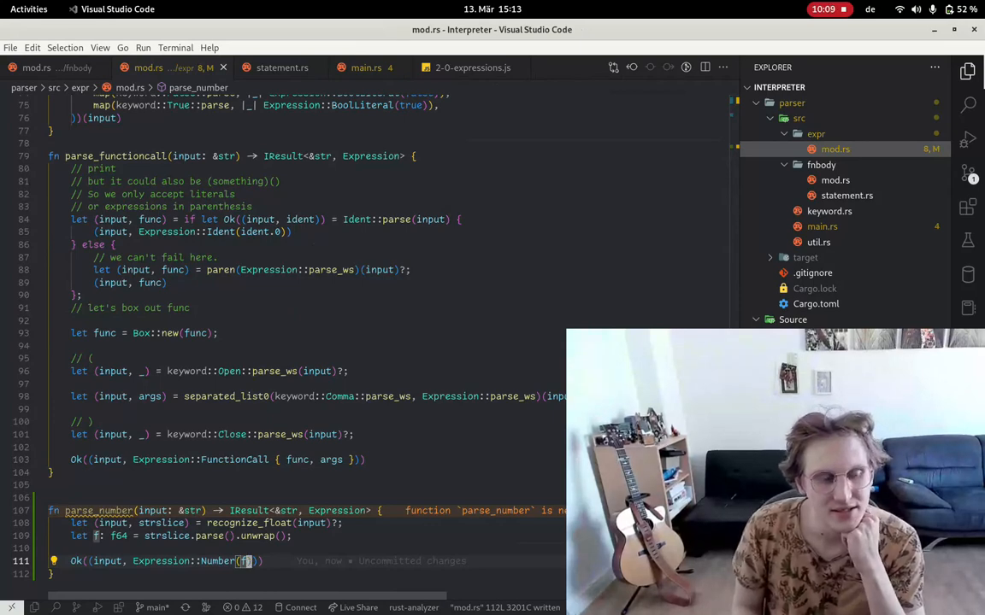
Add parse_number as an alternative after parse_bool in the Expression alt() and save.
key("Escape")
scroll(299, 342, "up", 5)
scroll(299, 342, "up", 5)
scroll(299, 342, "up", 3)
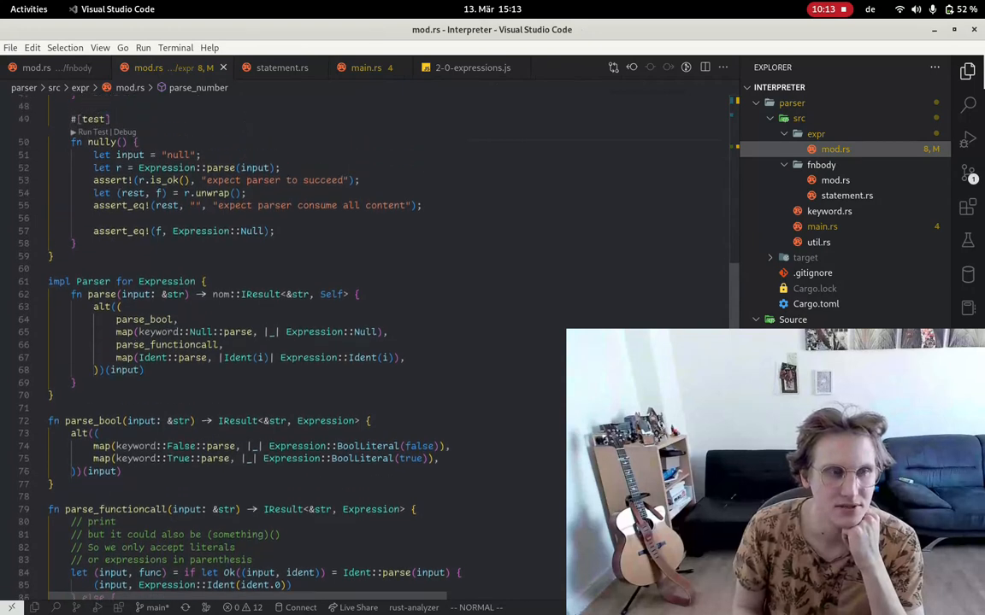
scroll(299, 342, "up", 3)
scroll(299, 342, "up", 3)
scroll(300, 342, "down", 3)
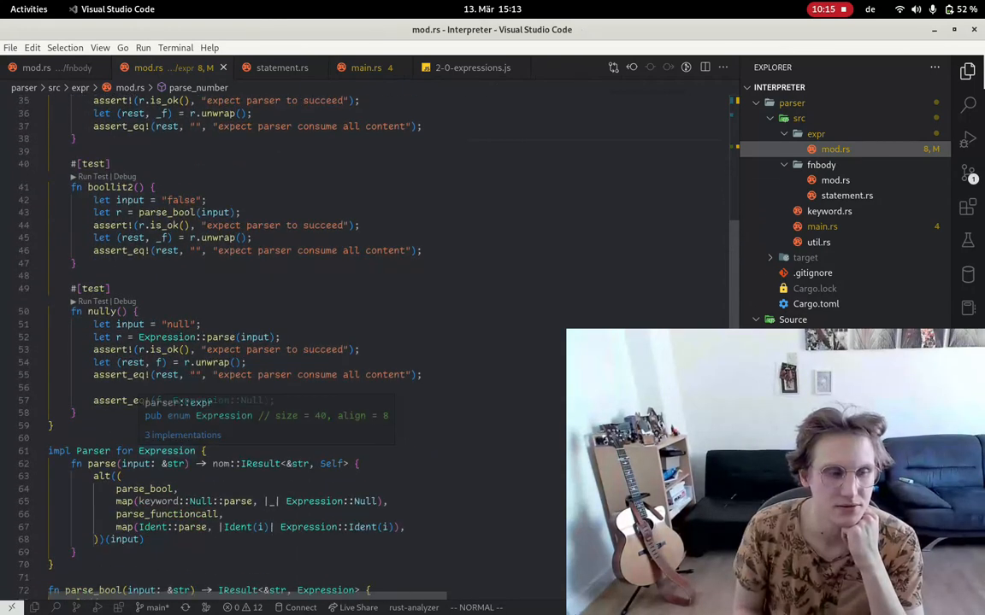
left_click(219, 514)
key("k")
key("k")
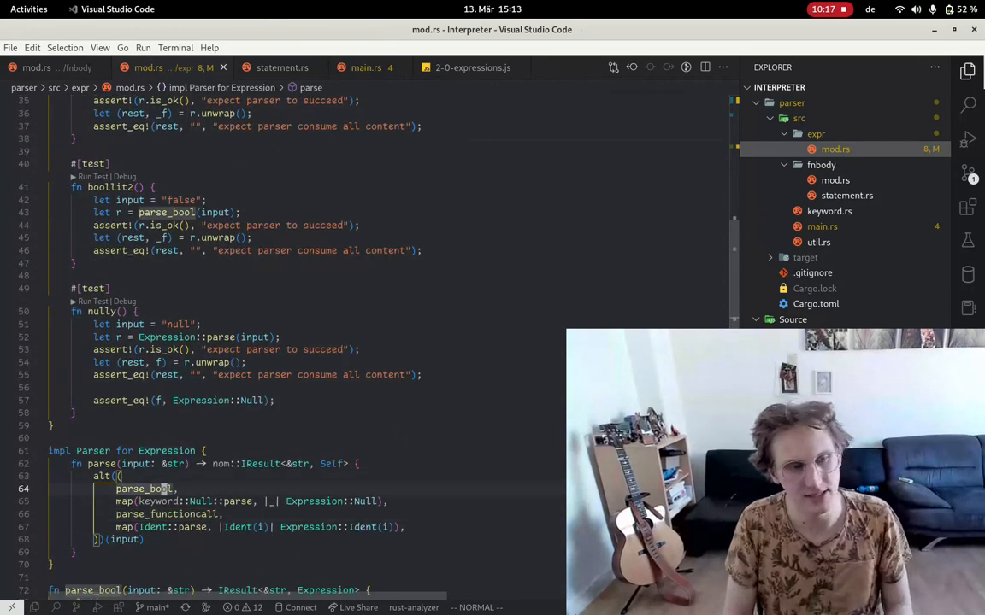
key("0")
key("y")
key("y")
type("parse_bool,")
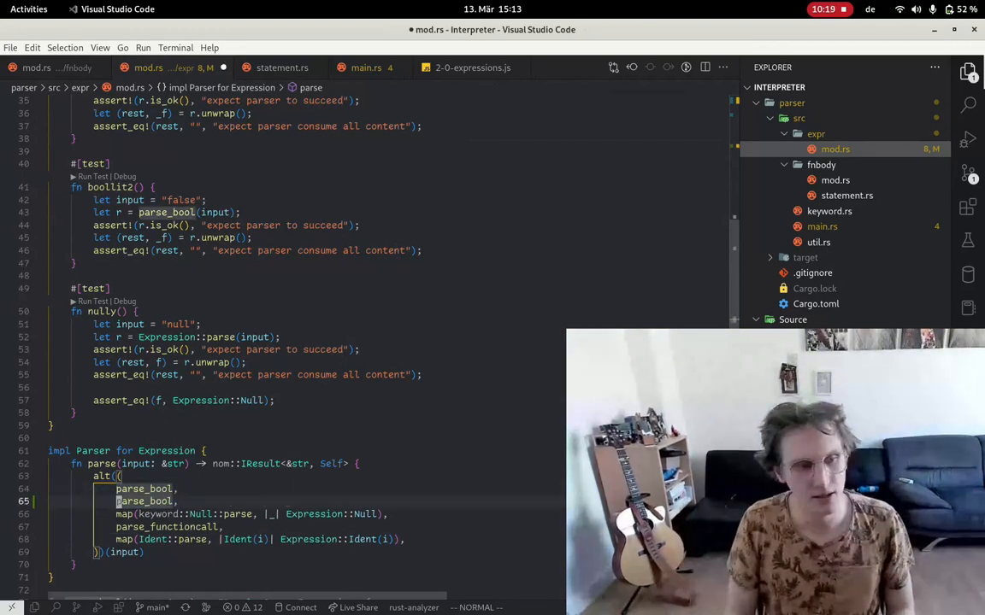
type("ciwparse_")
type("flo")
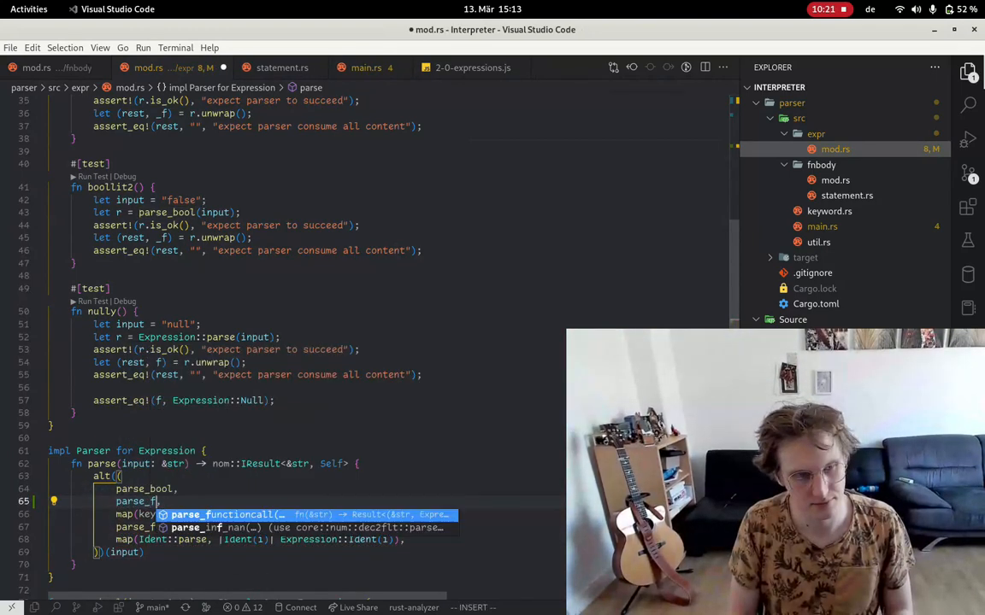
type("at")
type("num")
key("Tab")
key("Escape")
key("ctrl+s")
Delete the unused nom_supreme import at the top of mod.rs and save.
key("g")
key("d")
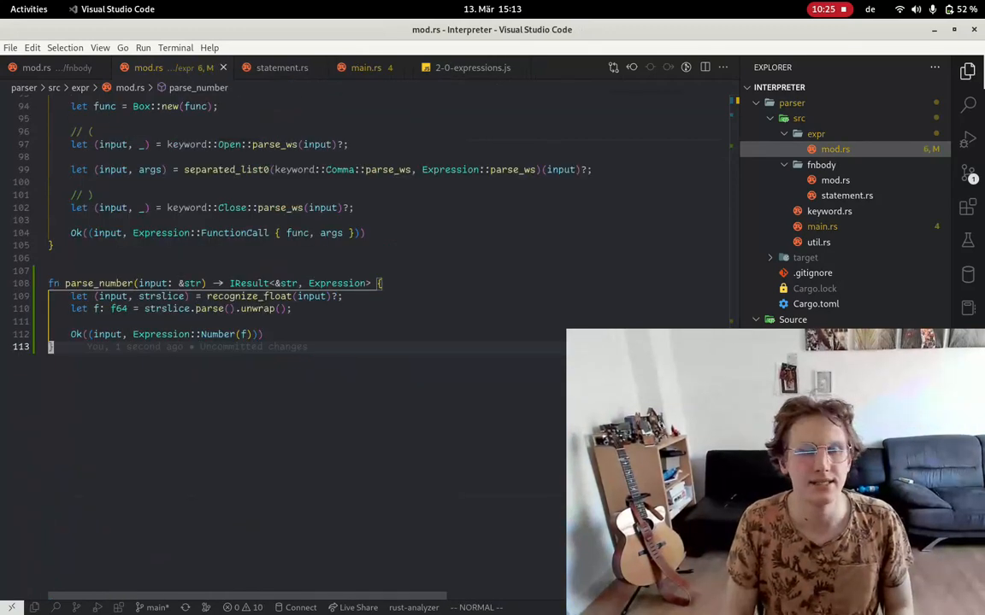
key("g")
key("g")
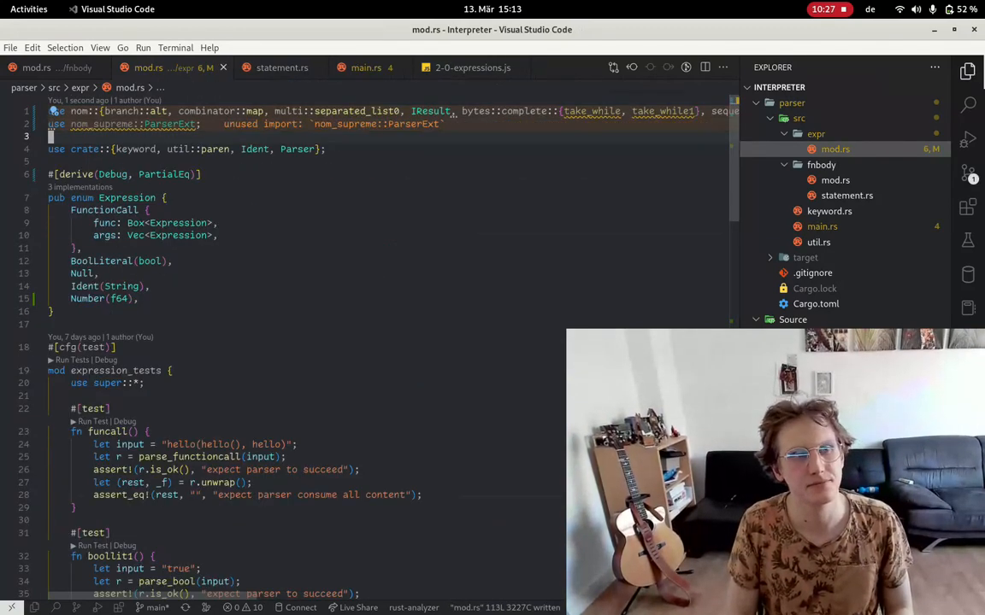
key("j")
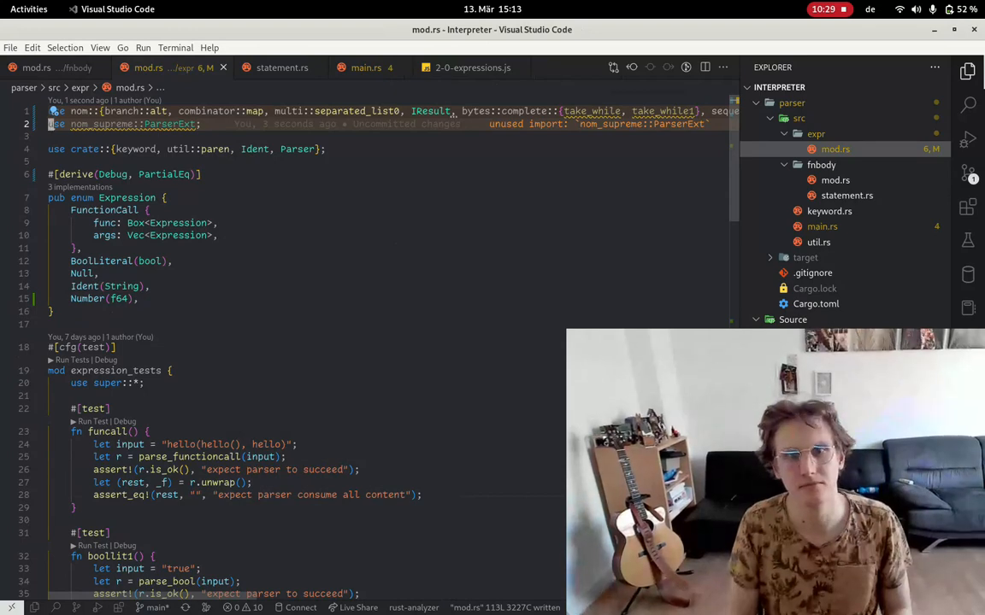
key("d")
key("d")
key("ctrl+s")
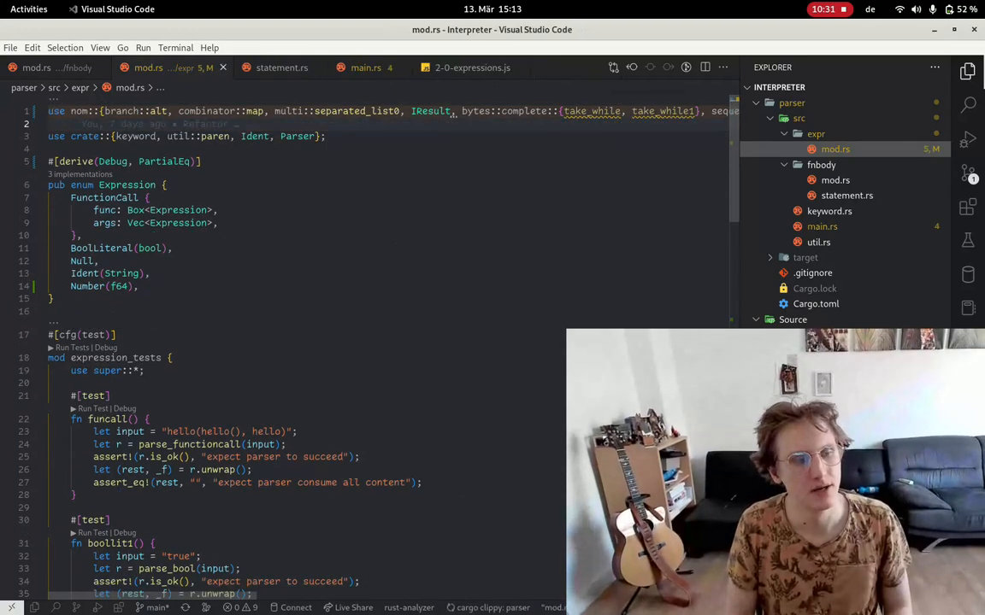
key("shift+g")
key("ctrl+s")
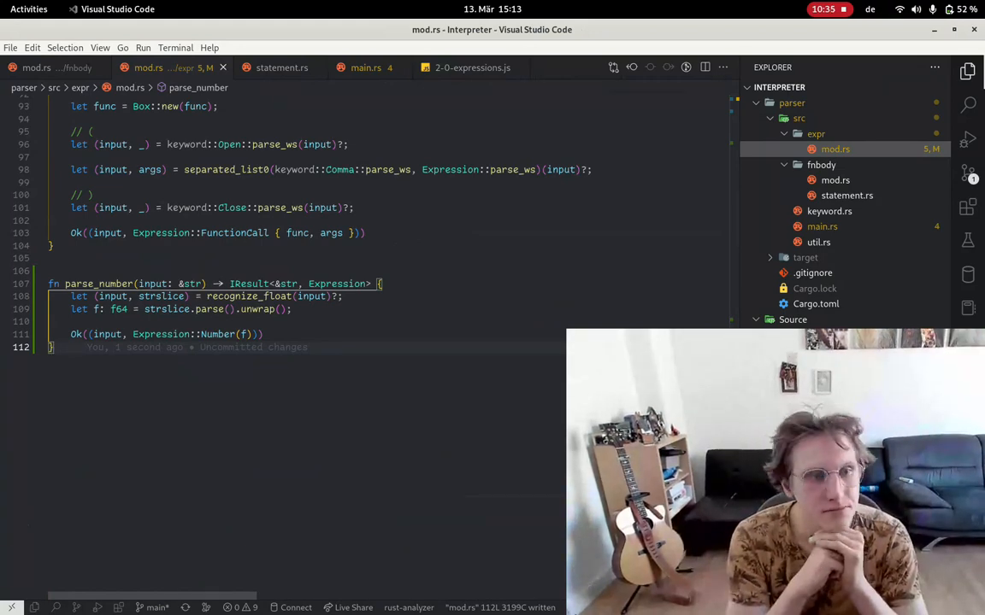
scroll(300, 256, "up", 5)
scroll(299, 257, "up", 5)
scroll(300, 299, "up", 4)
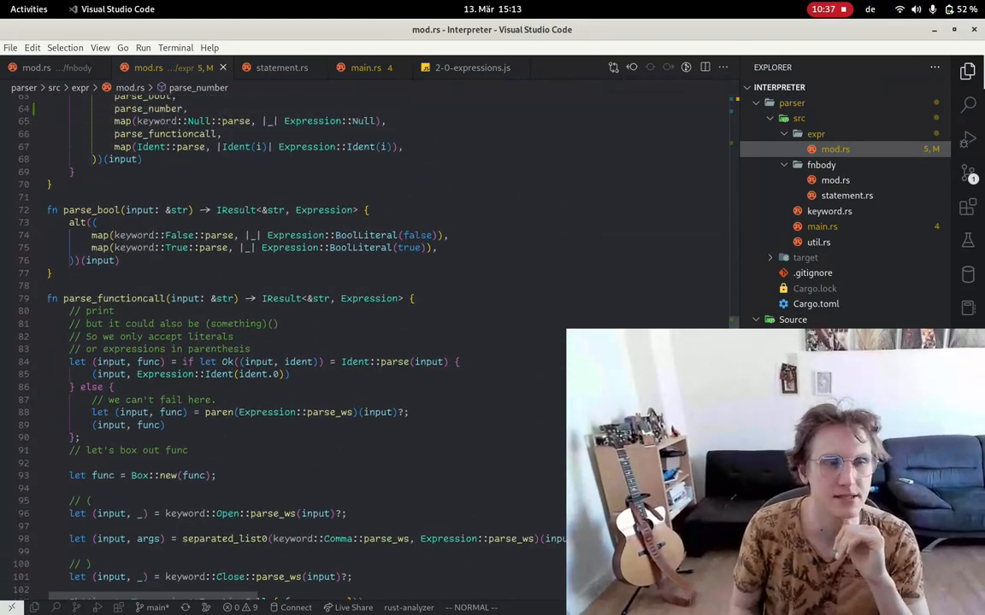
scroll(299, 299, "up", 4)
scroll(300, 299, "up", 4)
scroll(299, 300, "up", 4)
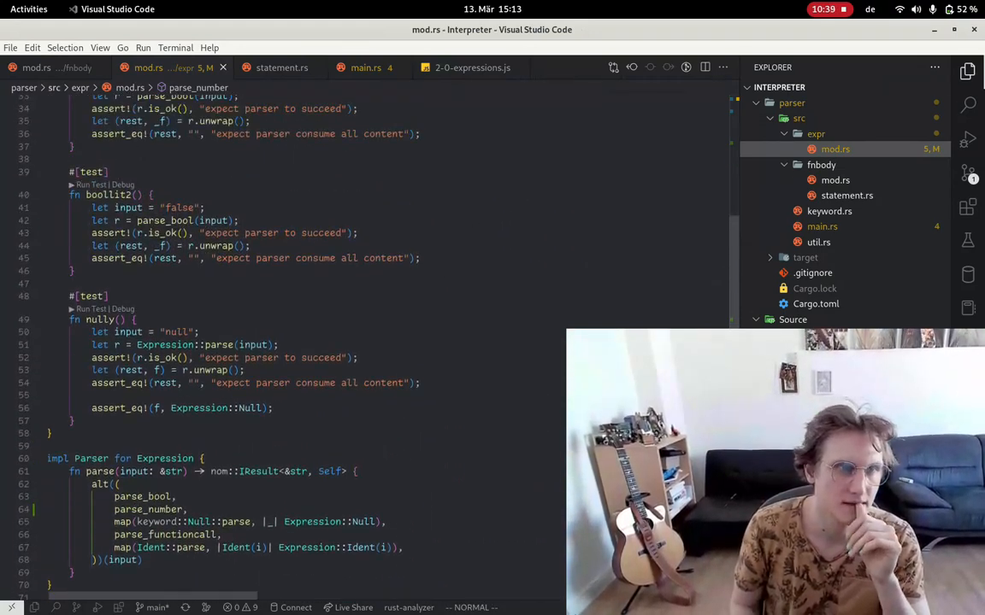
Change main.rs to load the 2-01-numbers.js example instead of the expressions file and save it.
key("ctrl+Tab")
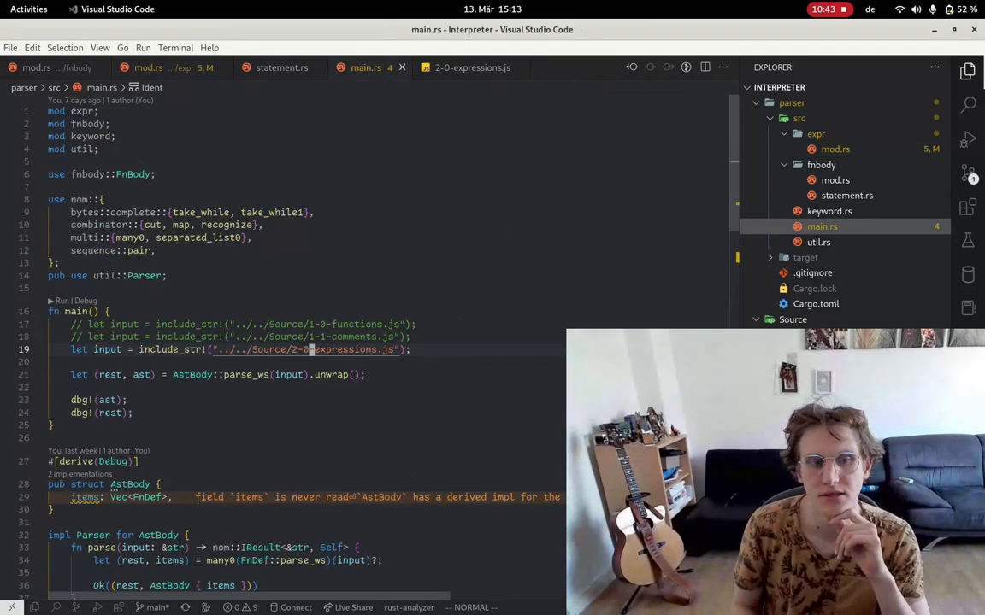
key("a")
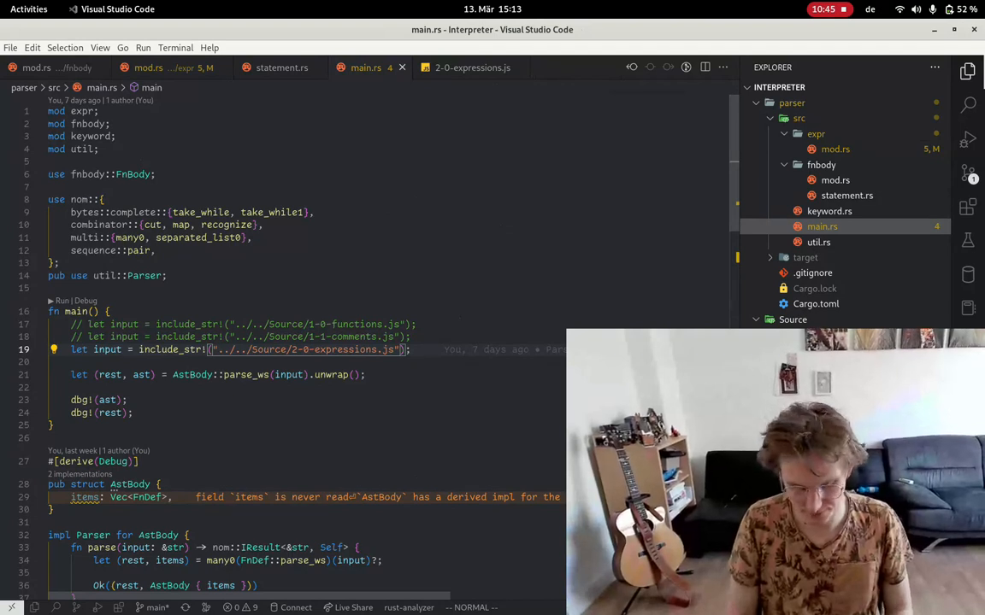
key("ctrl+Delete")
type("1-")
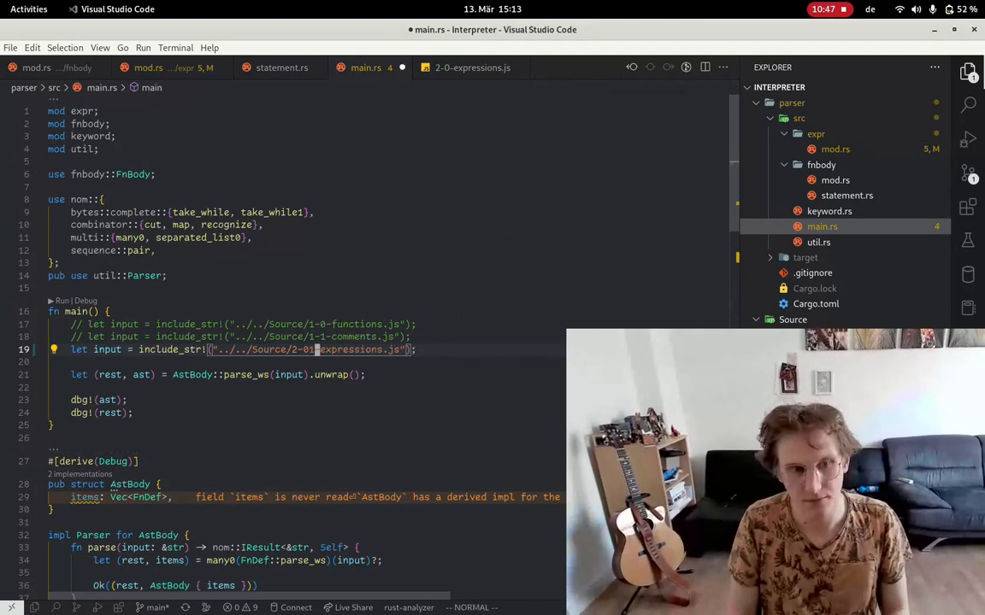
type("numb")
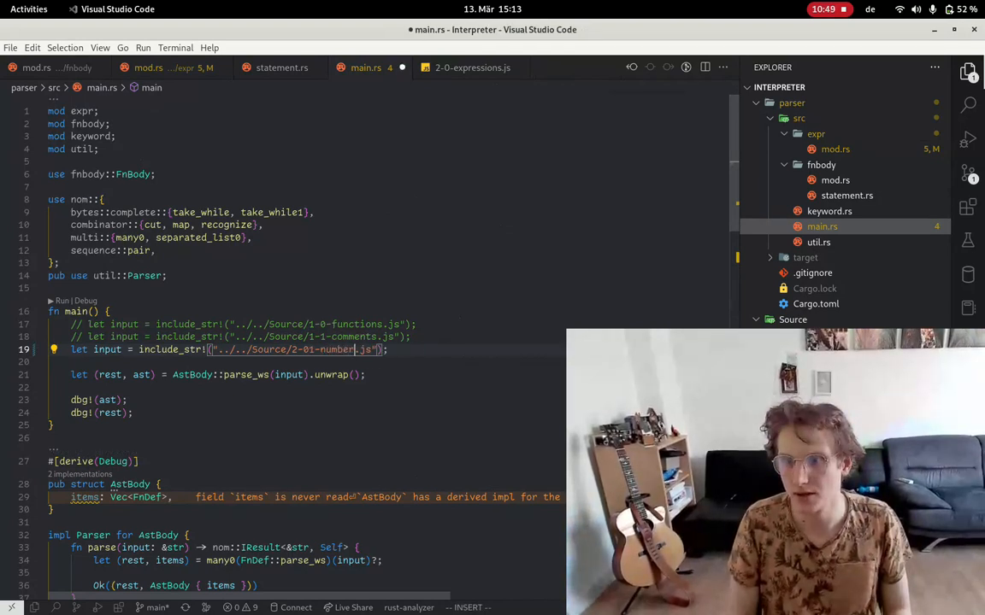
type("s")
key("Escape")
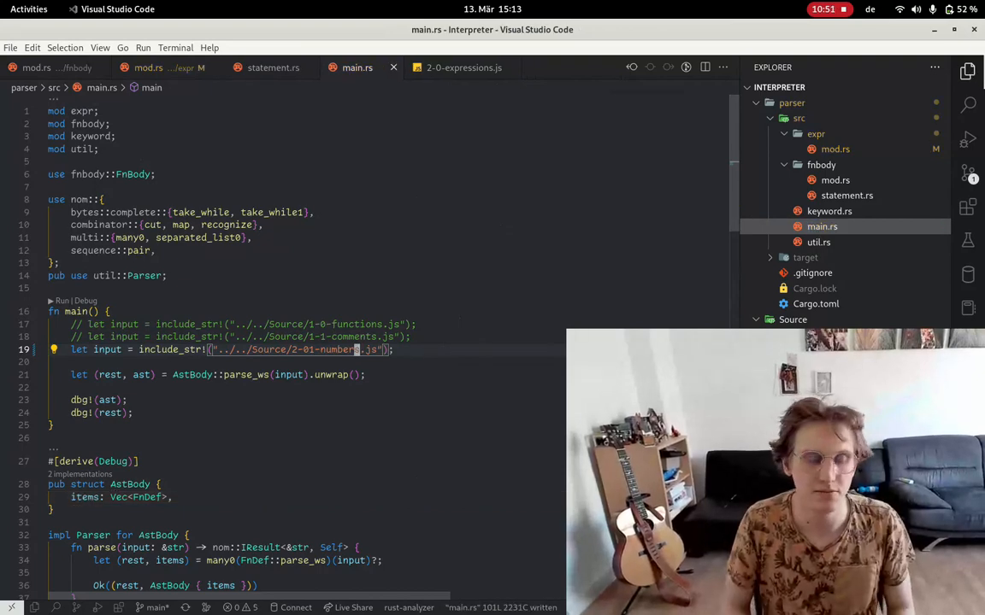
key("ctrl+s")
Run the 'run parser' task, which prints Number(1.1e-12) with empty rest.
key("ctrl+j")
key("ctrl+shift+b")
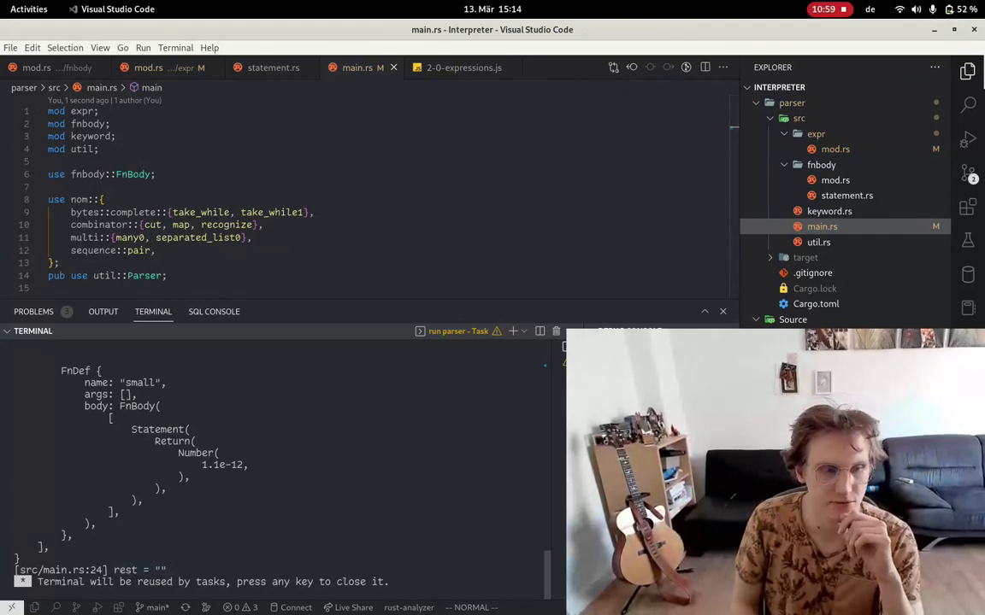
left_click_drag(256, 465, 257, 500)
scroll(257, 470, "up", 1)
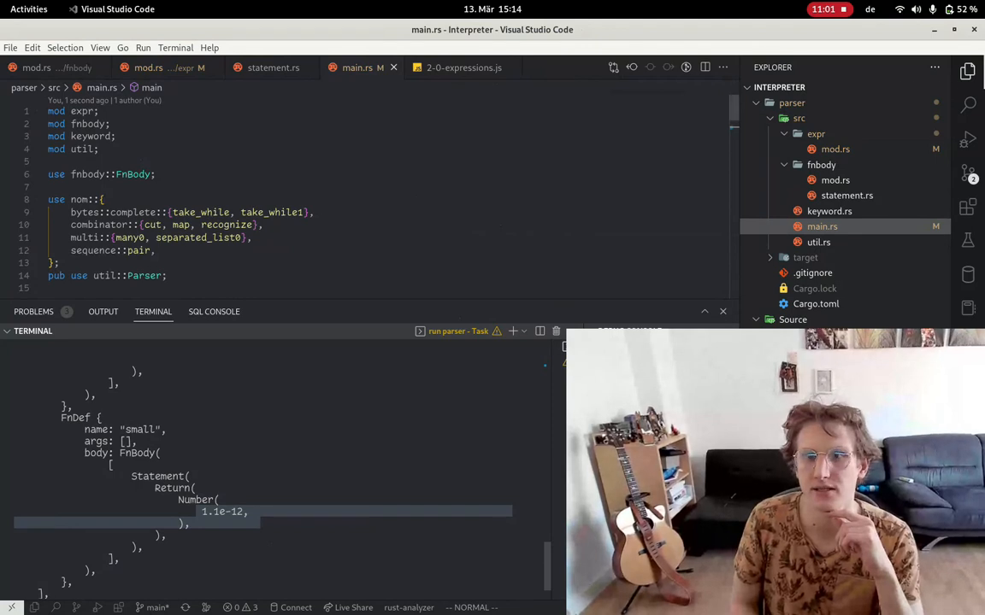
Bring up the 2-01-numbers.js sample beside the parser output to check seven, pi and small, then hide the output.
key("ctrl+Tab")
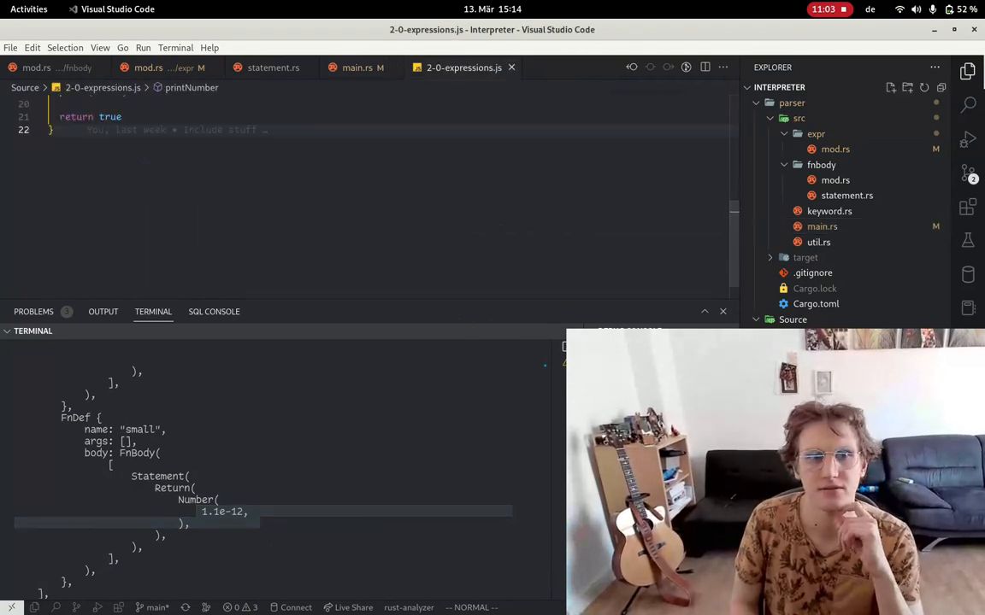
key("ctrl+p")
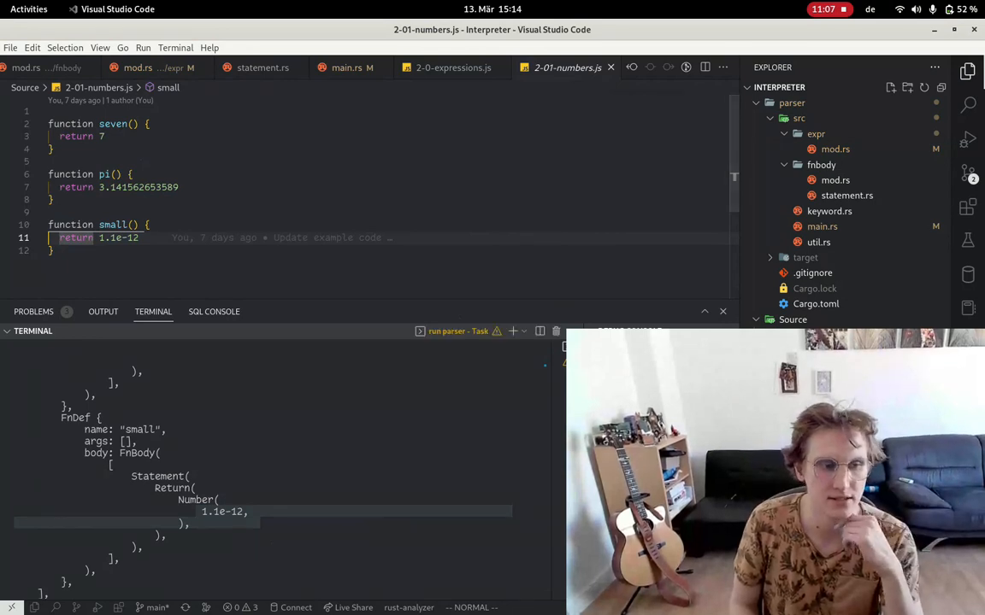
key("Escape")
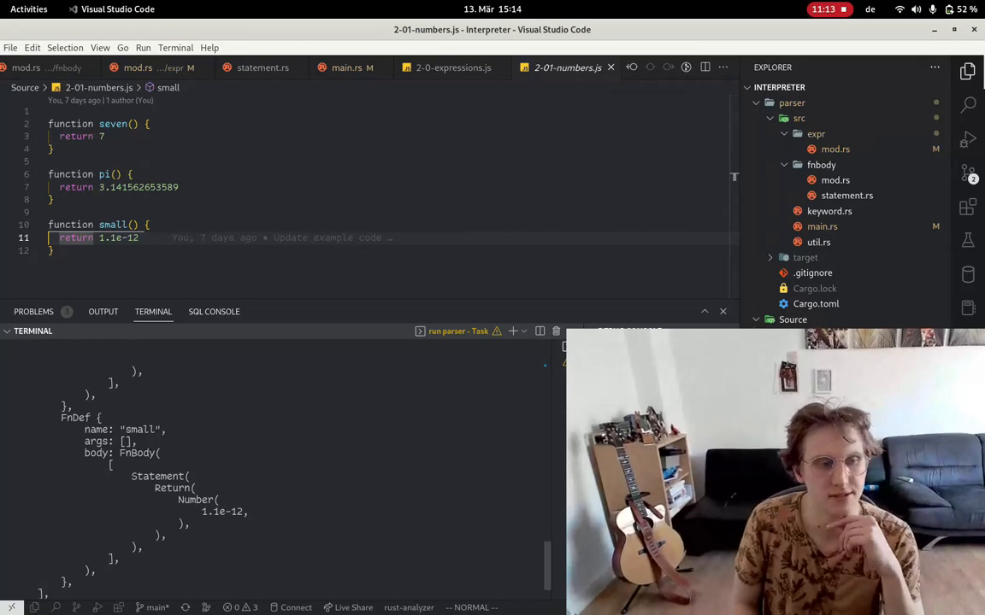
scroll(273, 470, "up", 5)
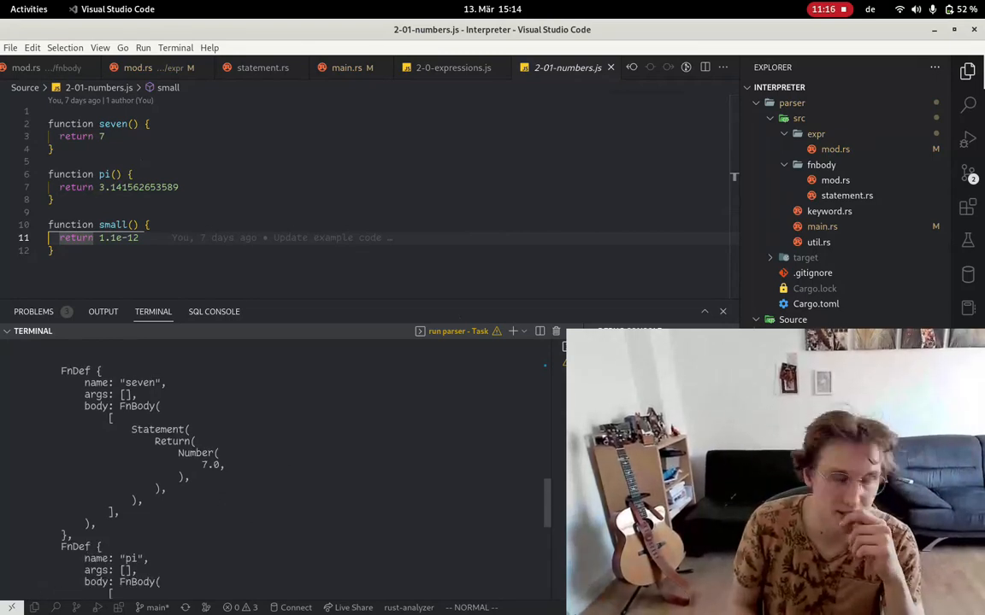
scroll(274, 470, "up", 5)
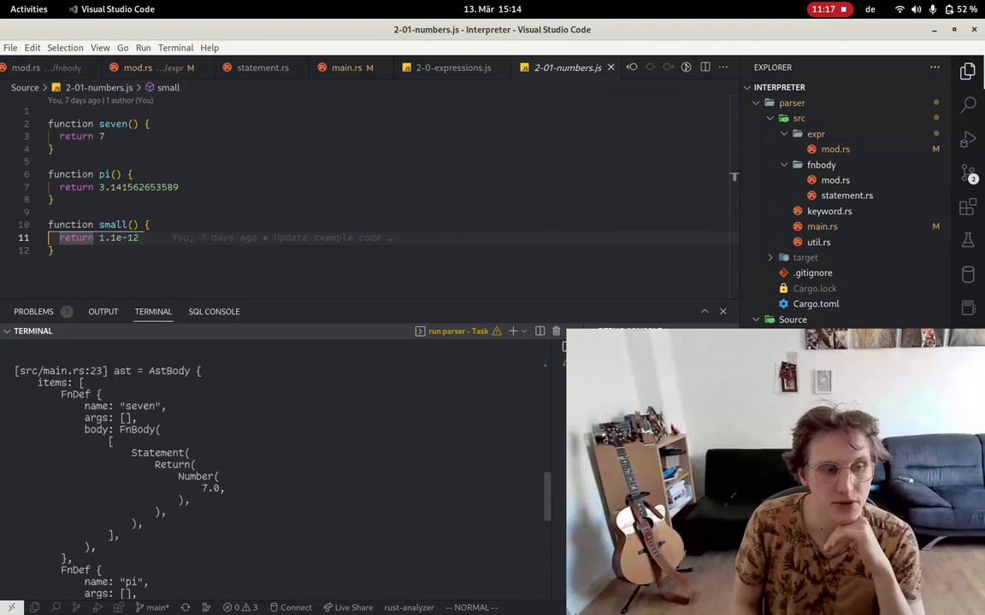
scroll(273, 470, "up", 5)
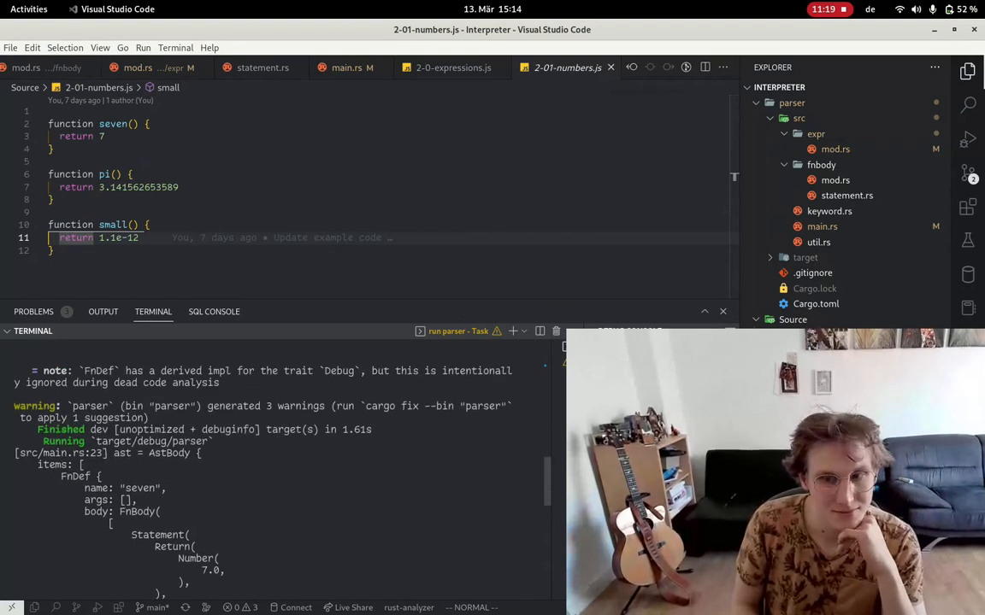
key("ctrl+j")
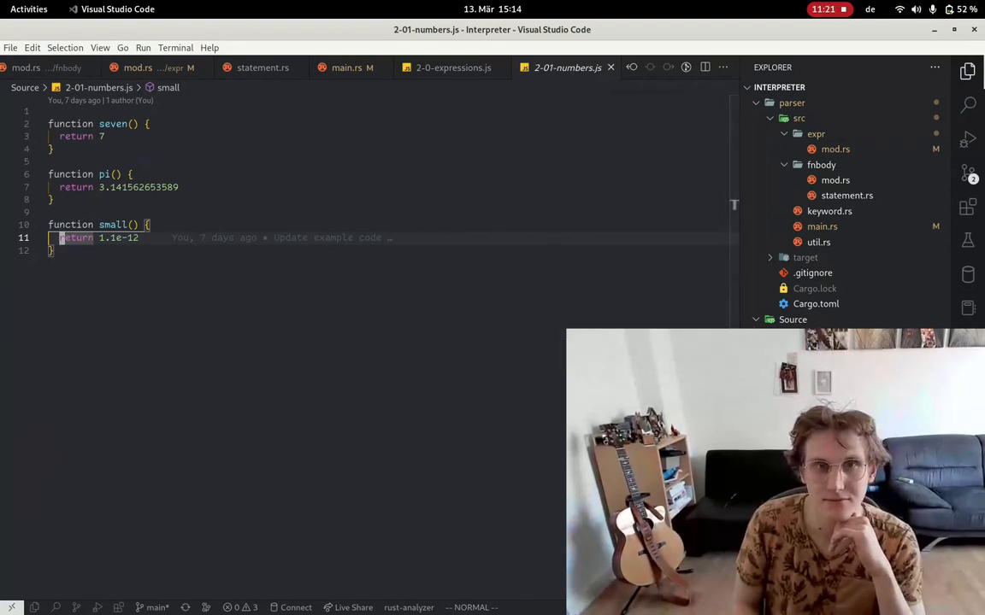